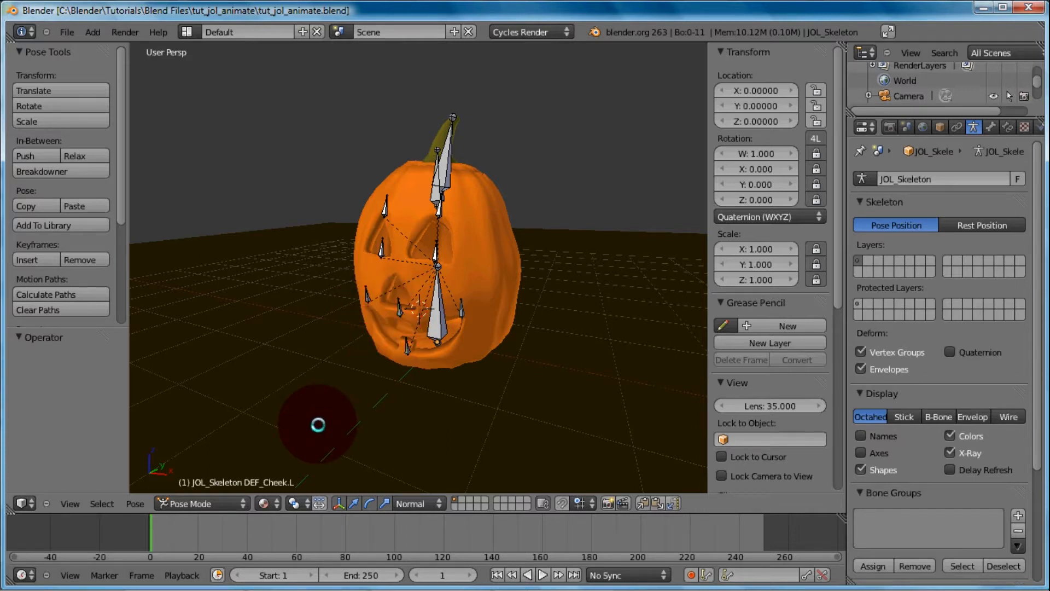
Switch from Blender to the running Papagayo window
mouse_move(258, 585)
mouse_move(296, 579)
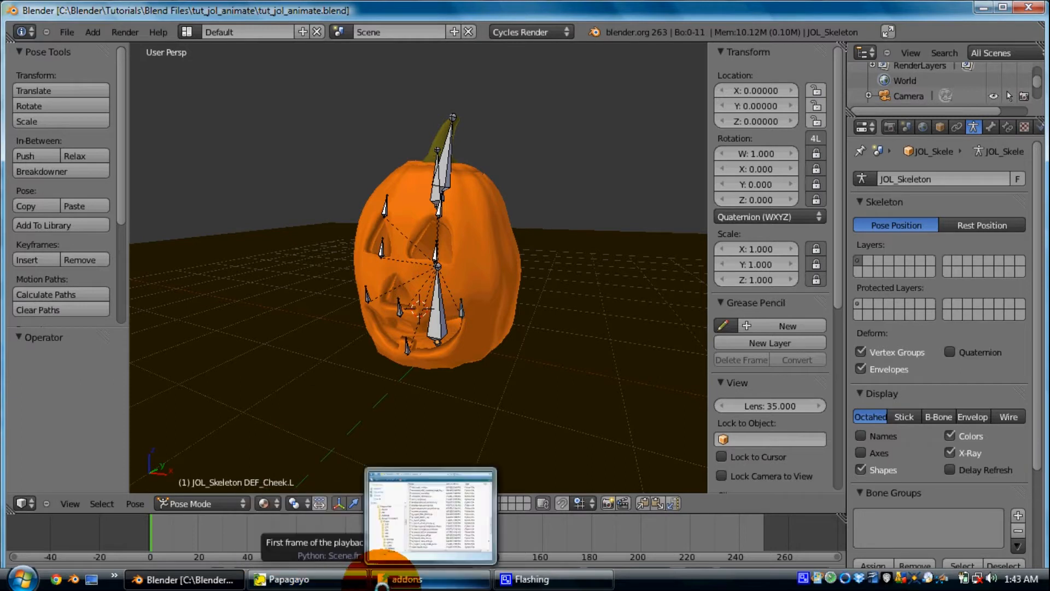
left_click(318, 579)
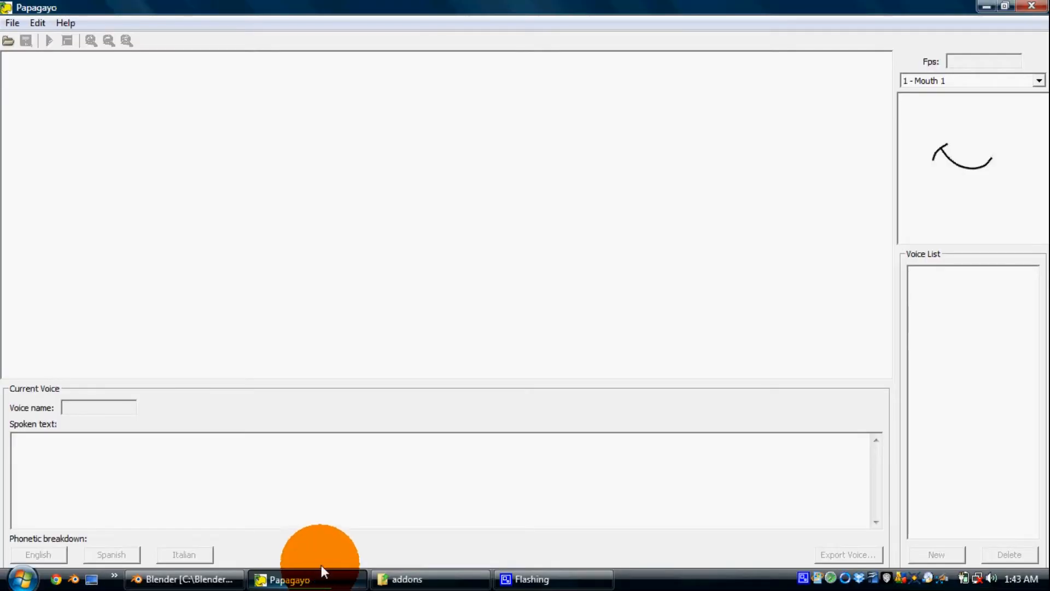
Open the sound file Jol_greeting.wav from the Blender\Tutorials\Blend Files\tut_jol_animate folder on drive C
left_click(13, 24)
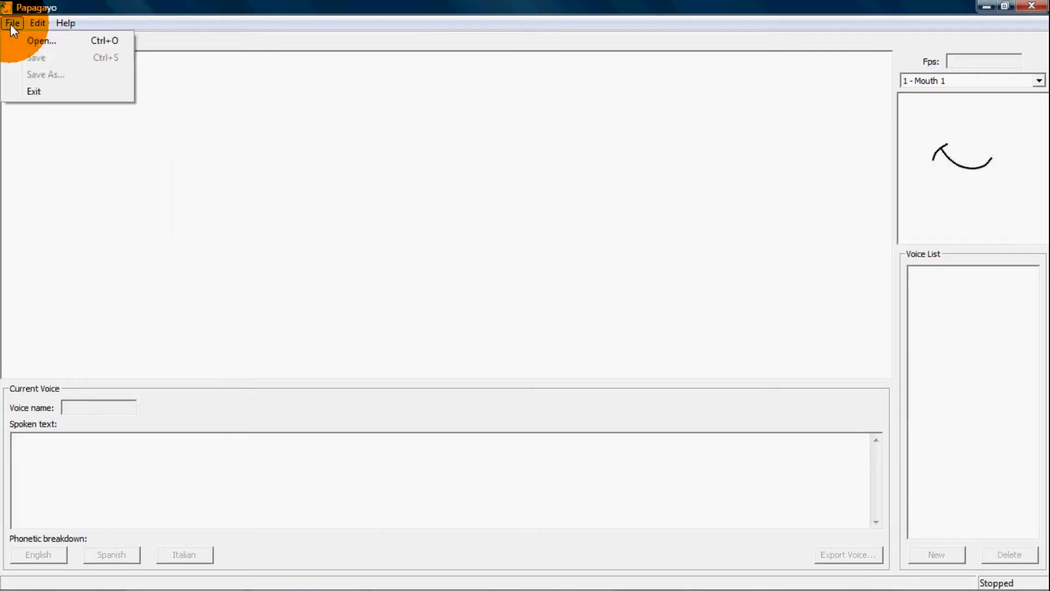
left_click(34, 40)
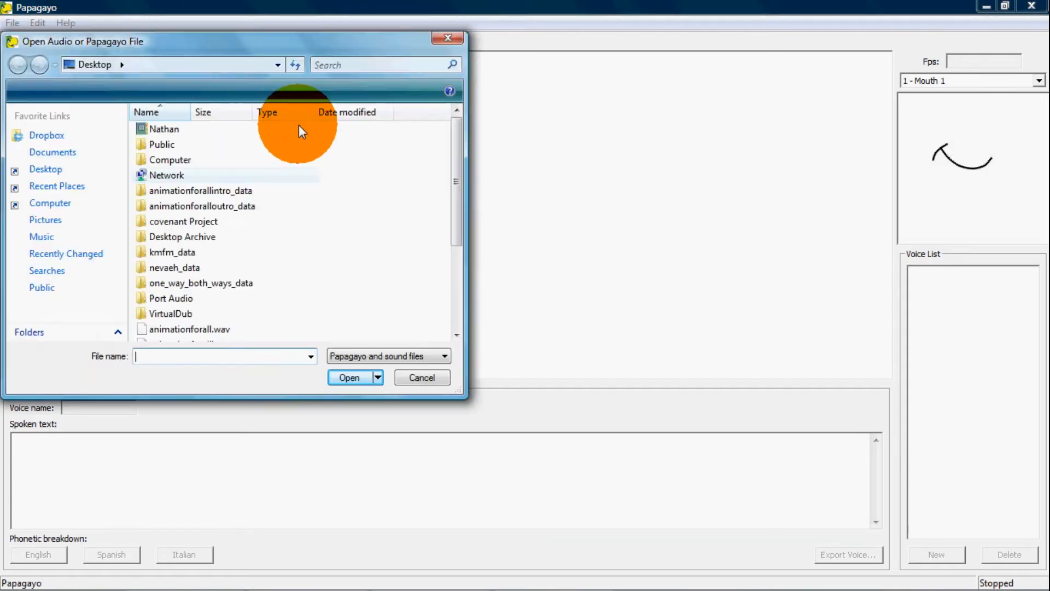
double_click(179, 158)
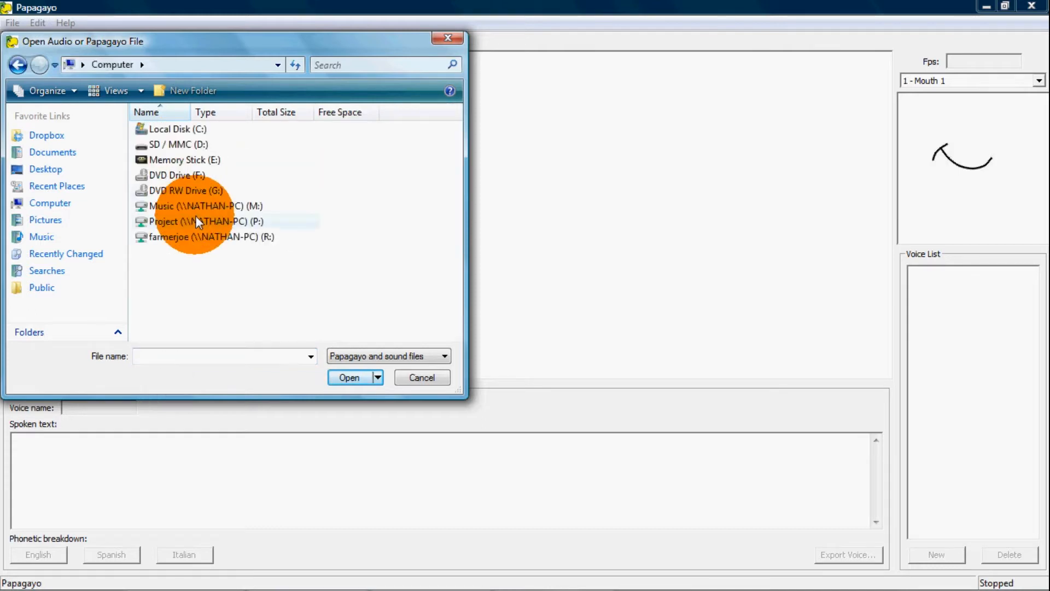
double_click(186, 130)
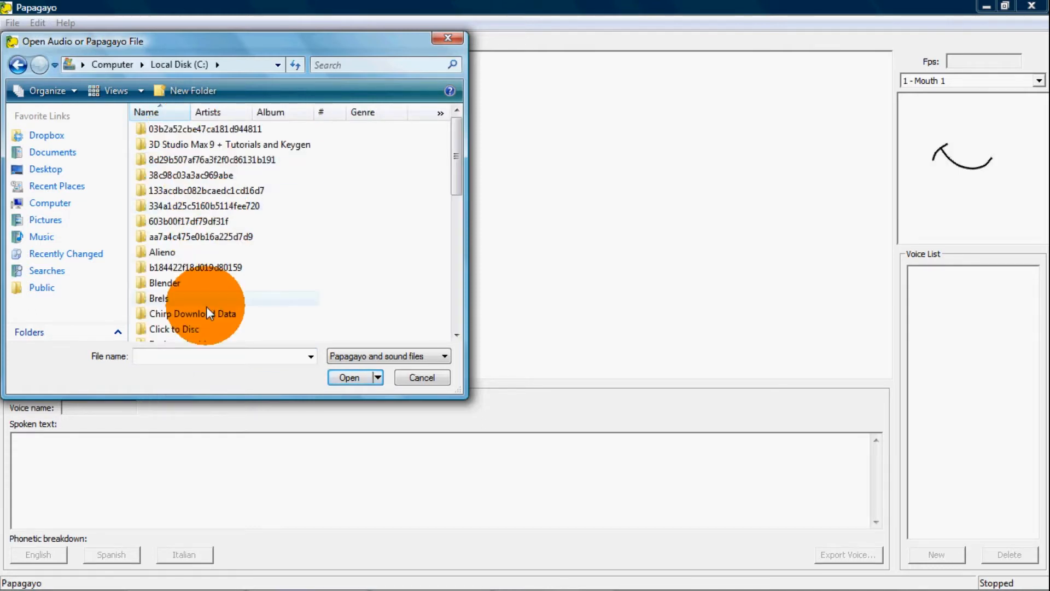
double_click(179, 283)
double_click(167, 144)
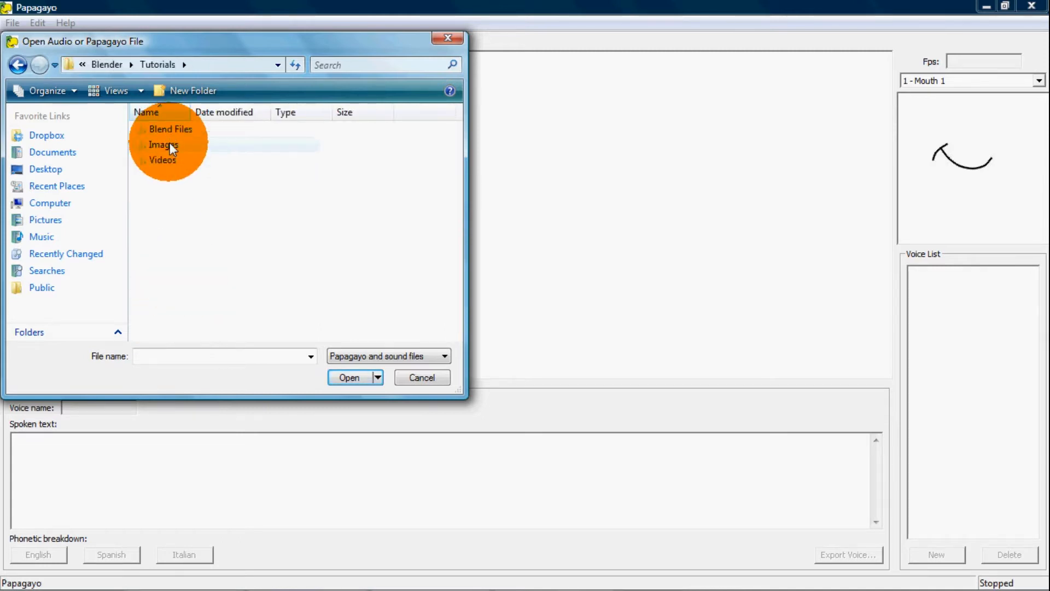
double_click(174, 131)
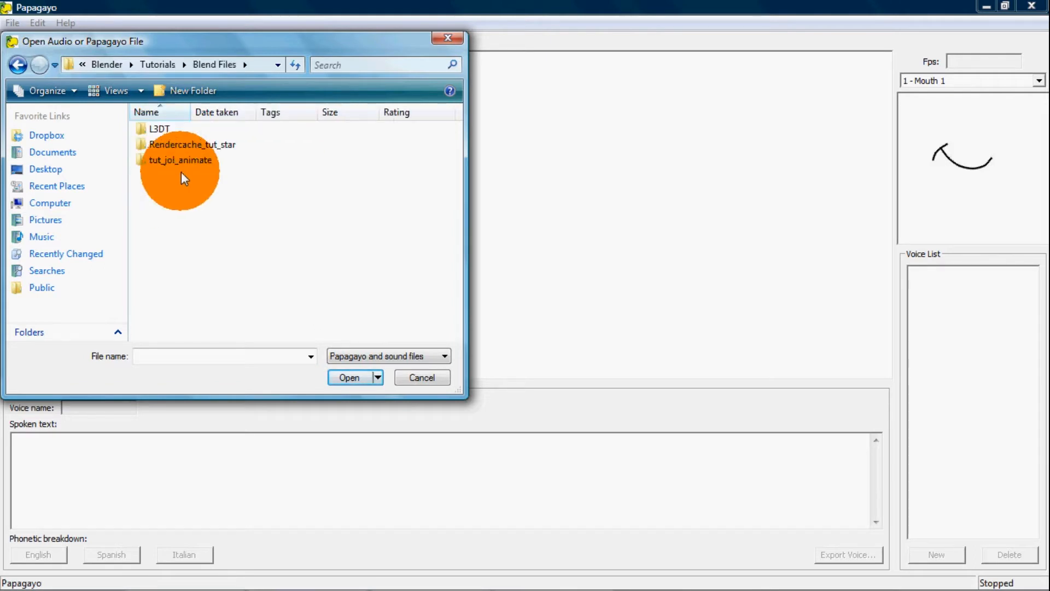
double_click(186, 158)
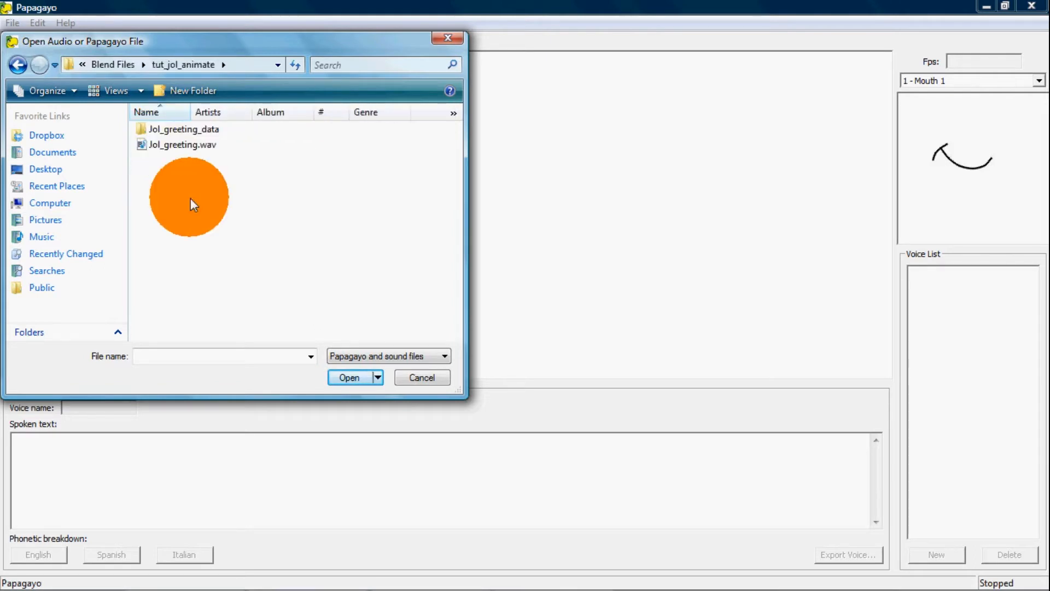
double_click(187, 145)
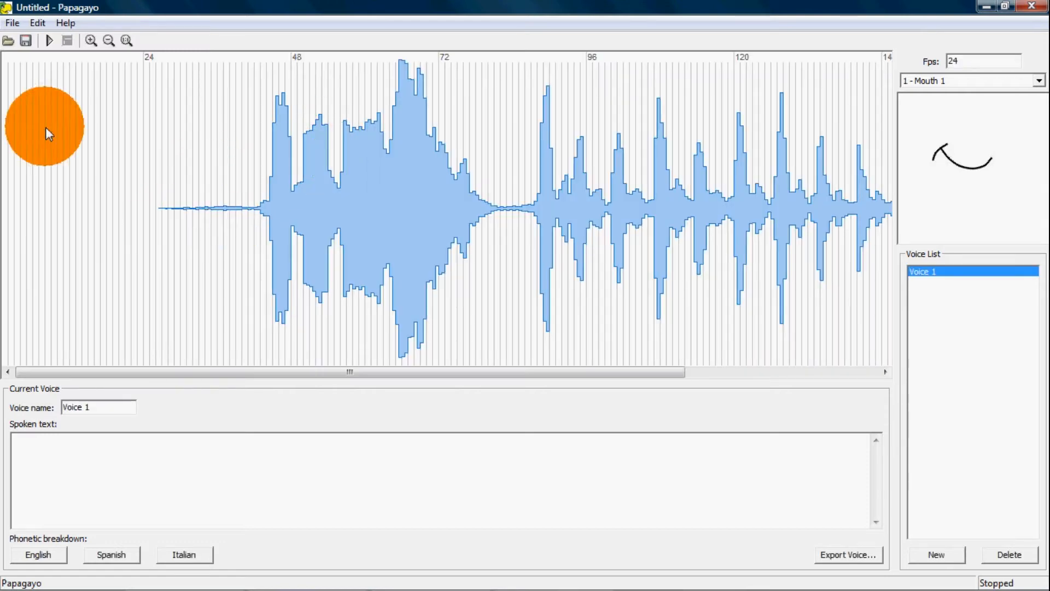
Play back the greeting audio and examine its waveform to identify the spoken words
left_click(50, 41)
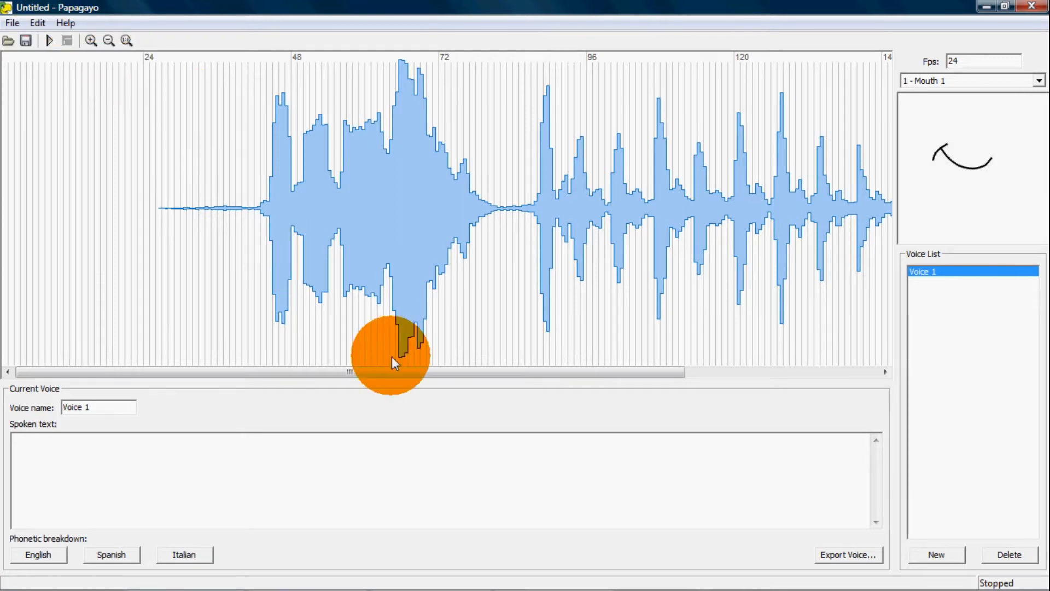
left_click_drag(387, 372, 345, 375)
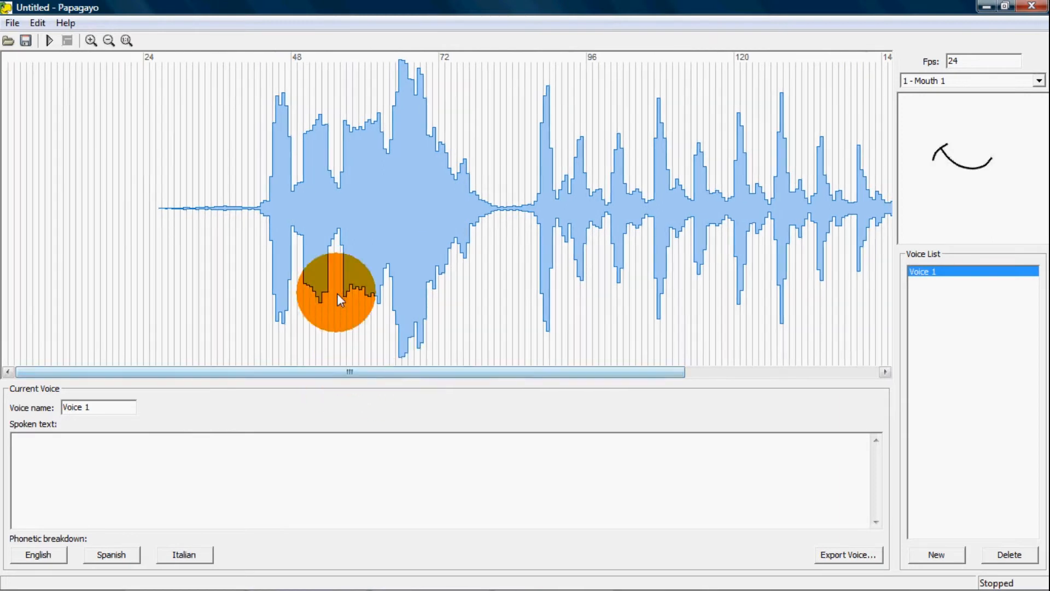
left_click_drag(290, 185, 482, 193)
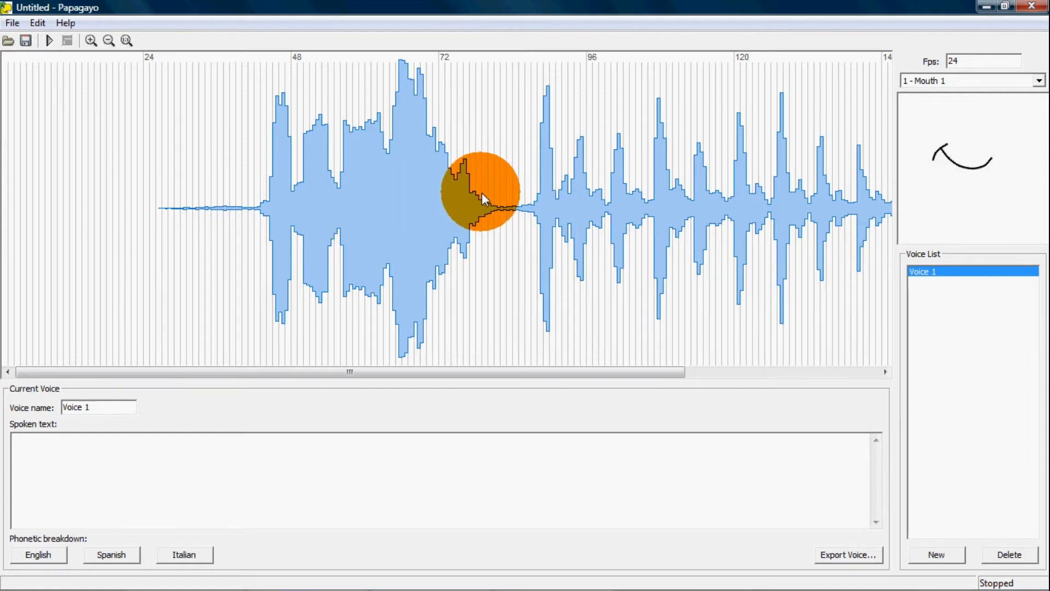
left_click(48, 40)
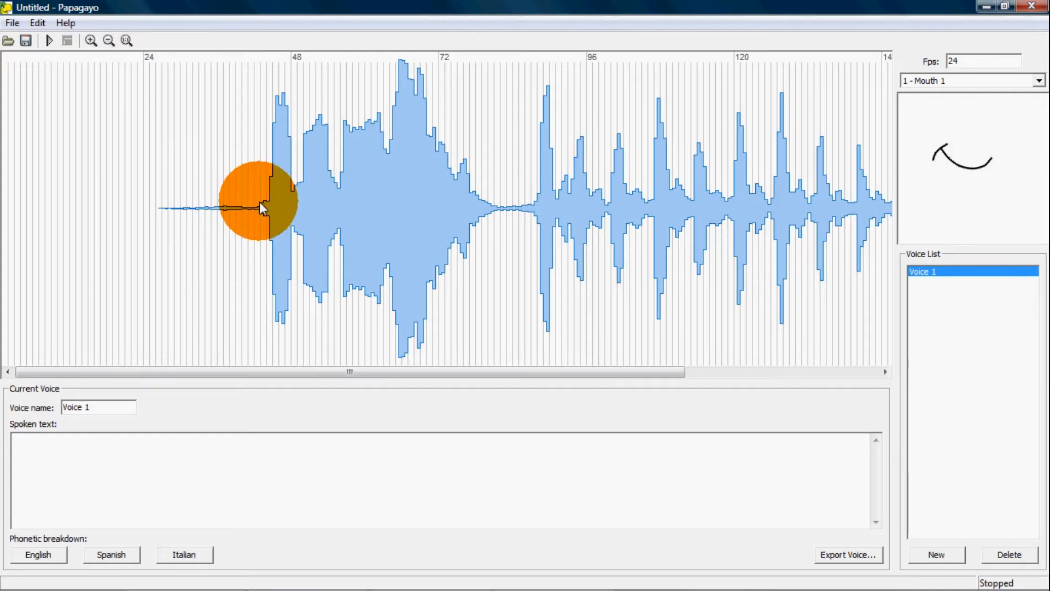
Enter the spoken text "Happy Halloween! HA HA HA HA HA!" for Voice 1, with each HA separated by a space
left_click(77, 444)
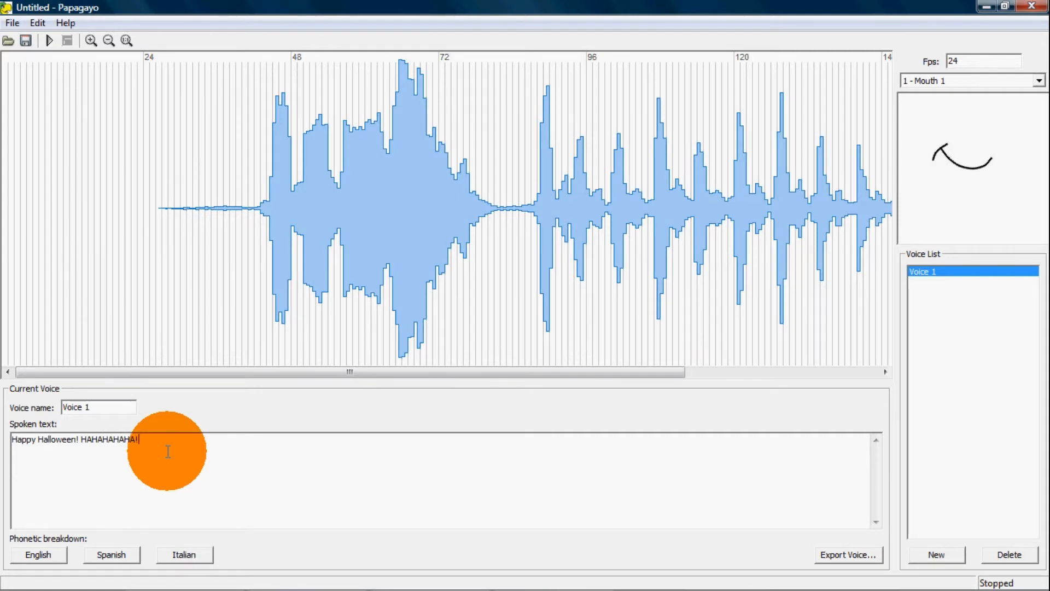
left_click(95, 440)
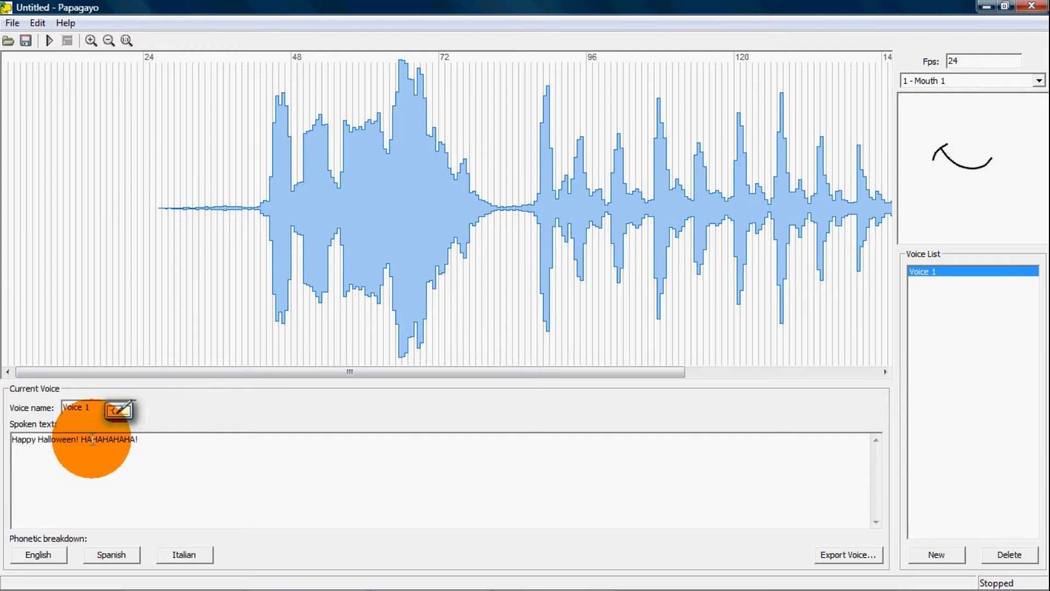
left_click(107, 440)
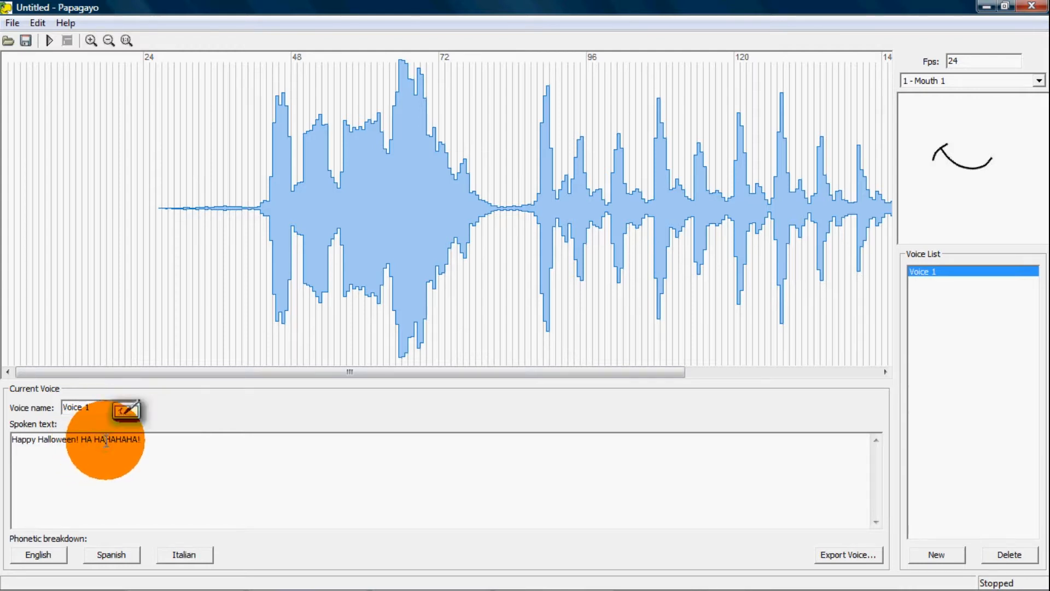
left_click(120, 440)
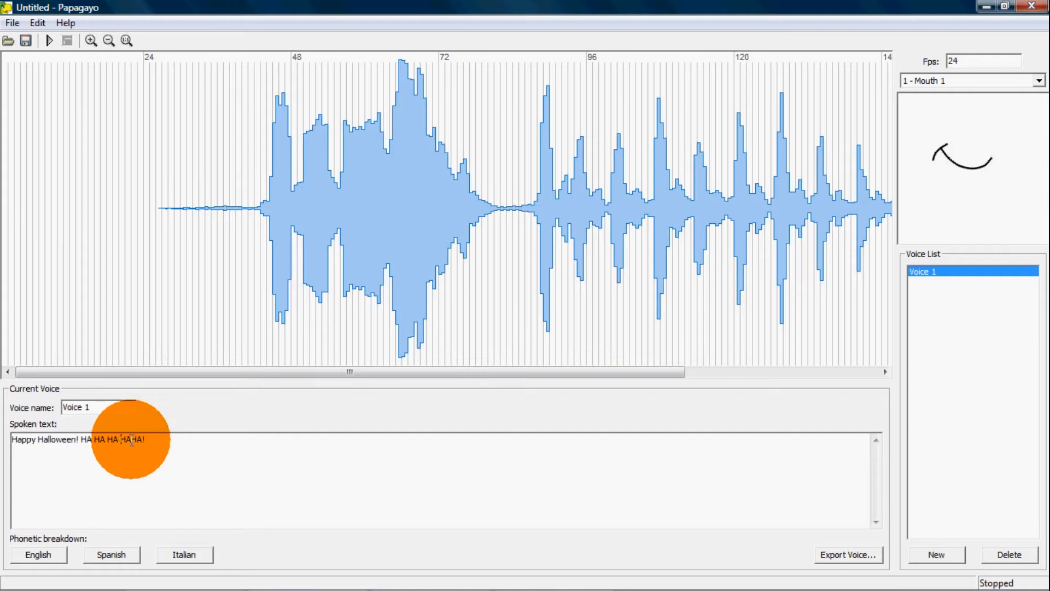
left_click(132, 440)
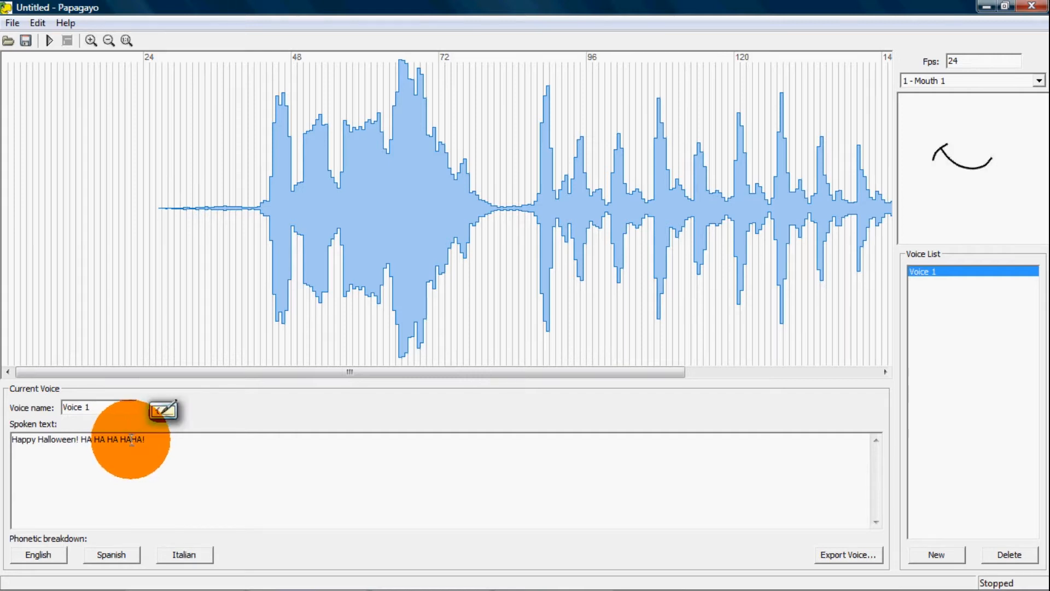
Generate the English phonetic breakdown of the spoken text and play the audio to check the word timing
left_click(62, 552)
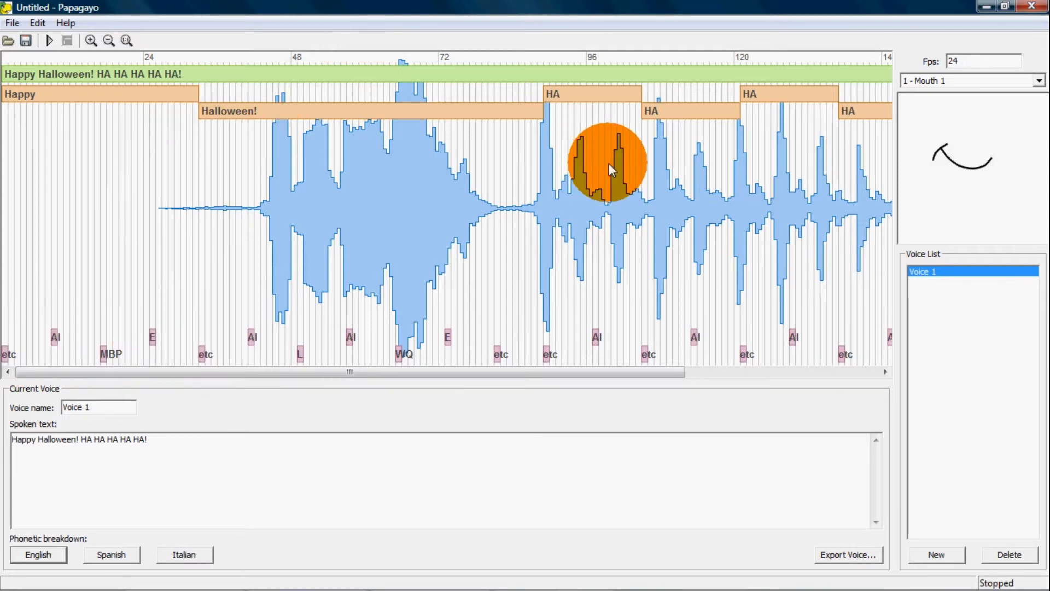
left_click_drag(372, 203, 548, 369)
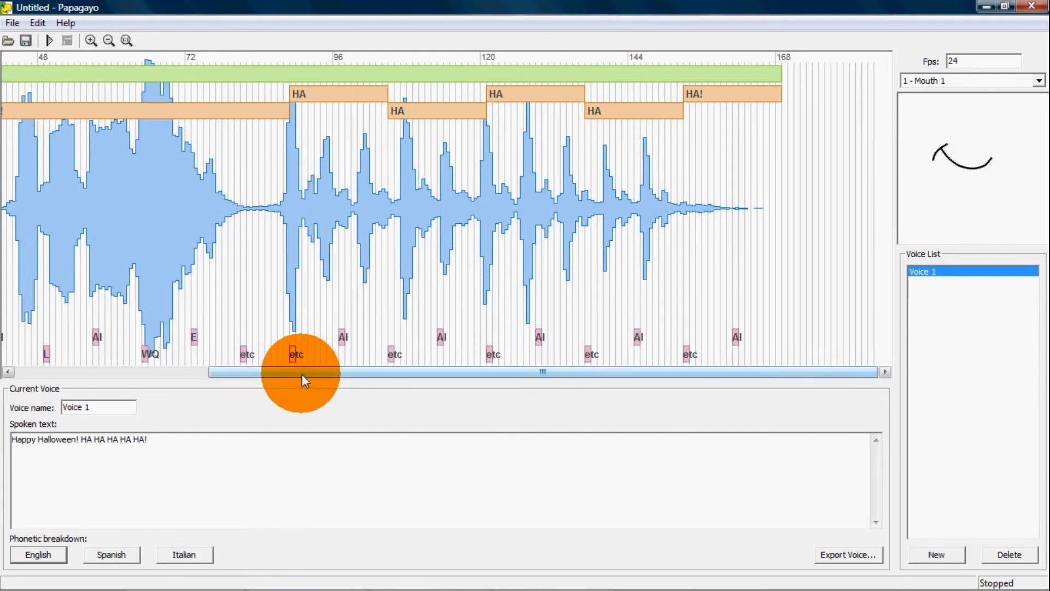
left_click_drag(301, 375, 180, 375)
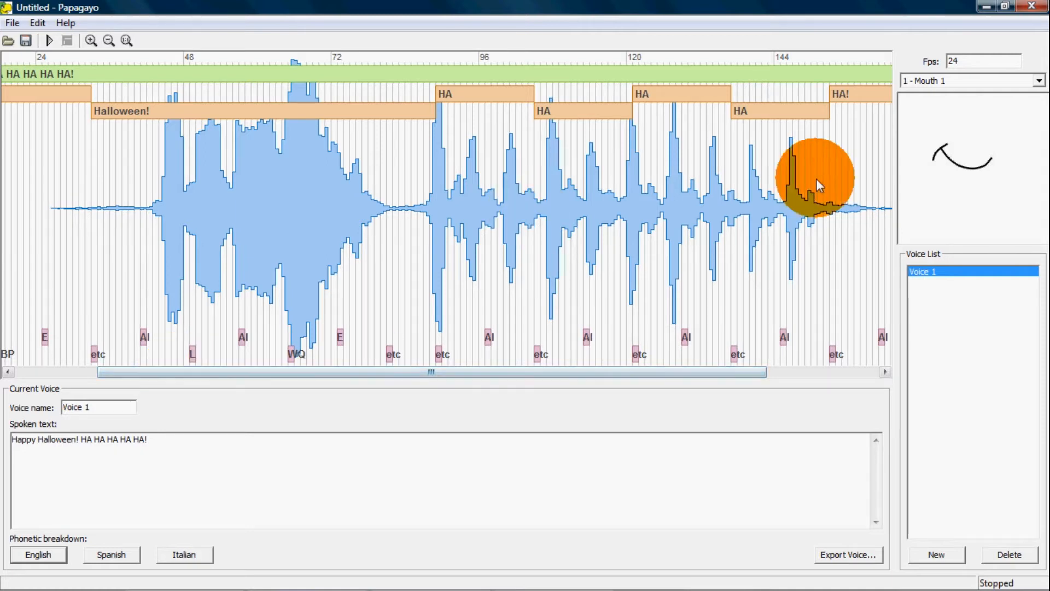
left_click(48, 41)
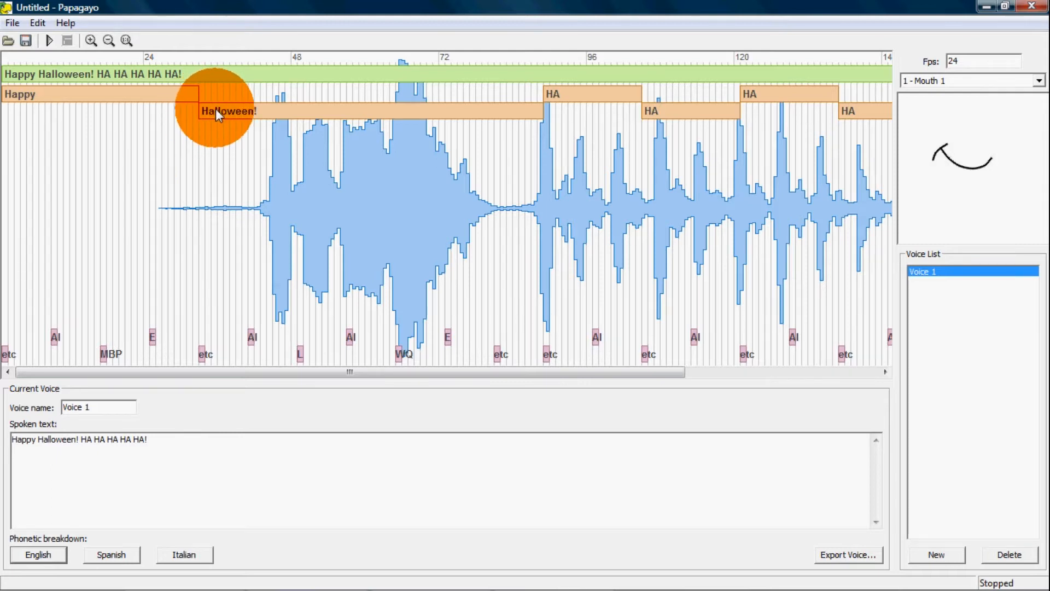
left_click_drag(201, 110, 208, 111)
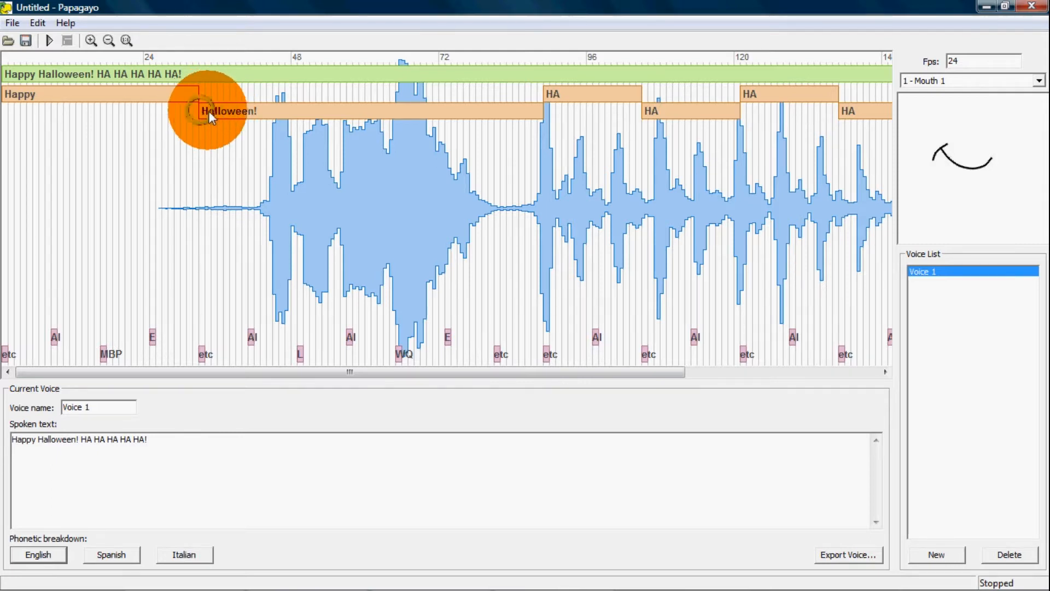
double_click(208, 111)
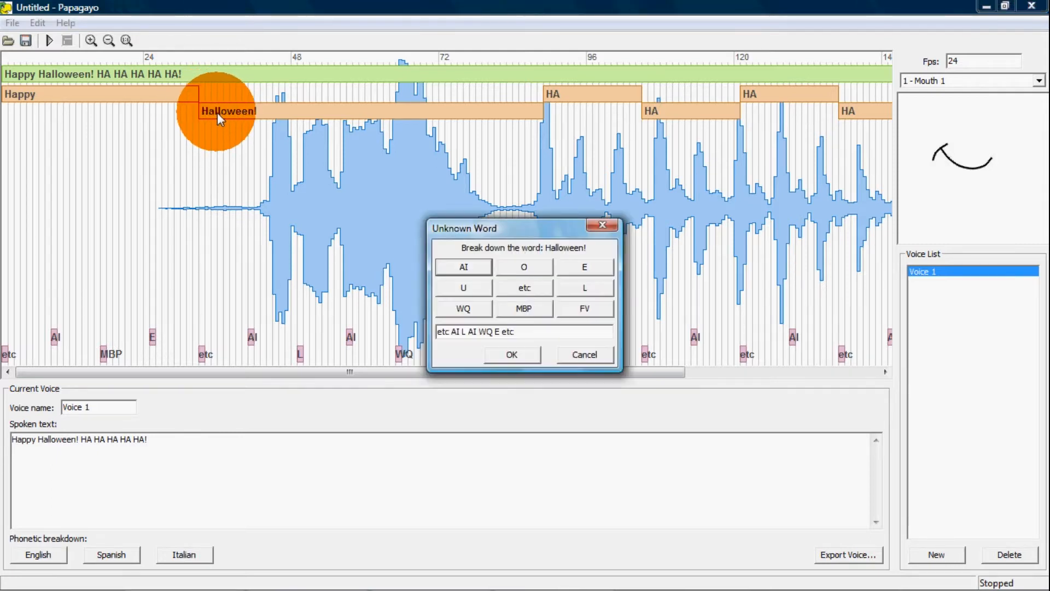
left_click(582, 355)
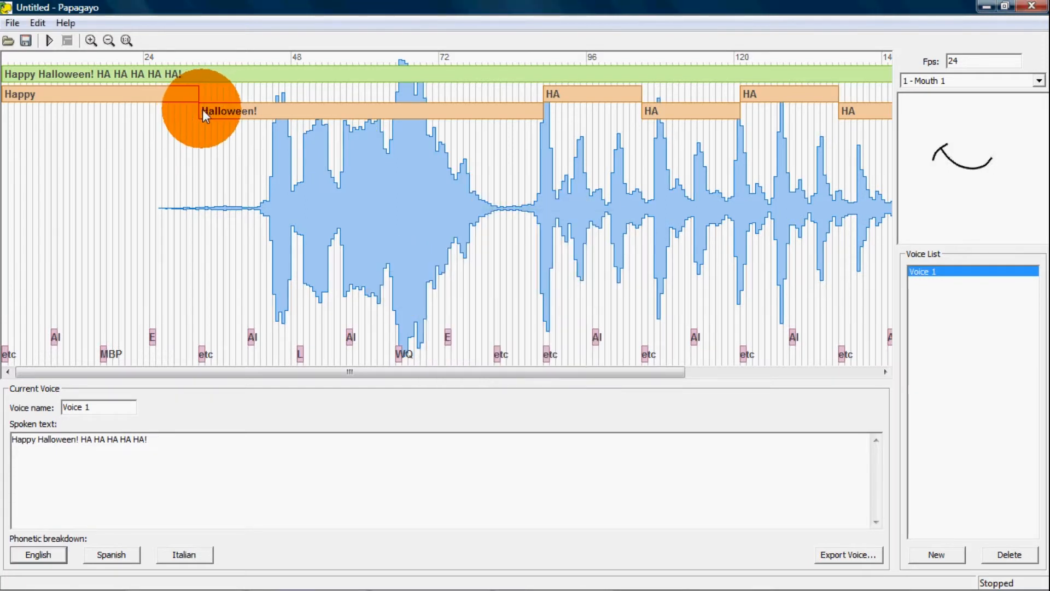
Move the start of the word "Halloween!" to about frame 56 and fit "Happy" between about frames 43 and 56
mouse_move(203, 110)
left_mouse_down()
mouse_move(409, 138)
mouse_move(306, 138)
mouse_move(351, 137)
left_mouse_up()
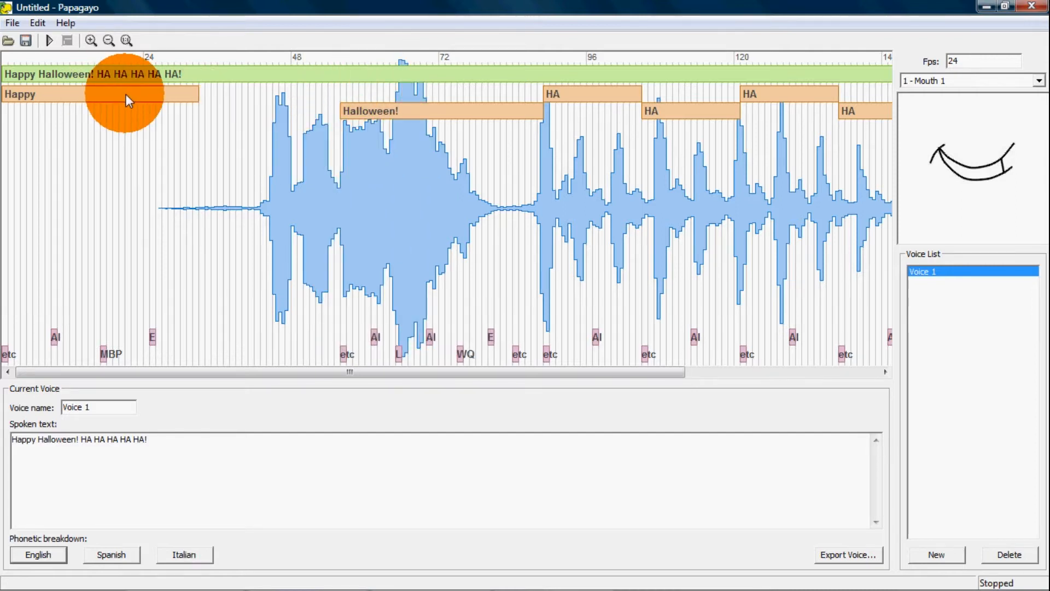
mouse_move(127, 99)
left_mouse_down()
mouse_move(249, 107)
mouse_move(273, 99)
left_mouse_up()
left_click_drag(145, 91, 264, 103)
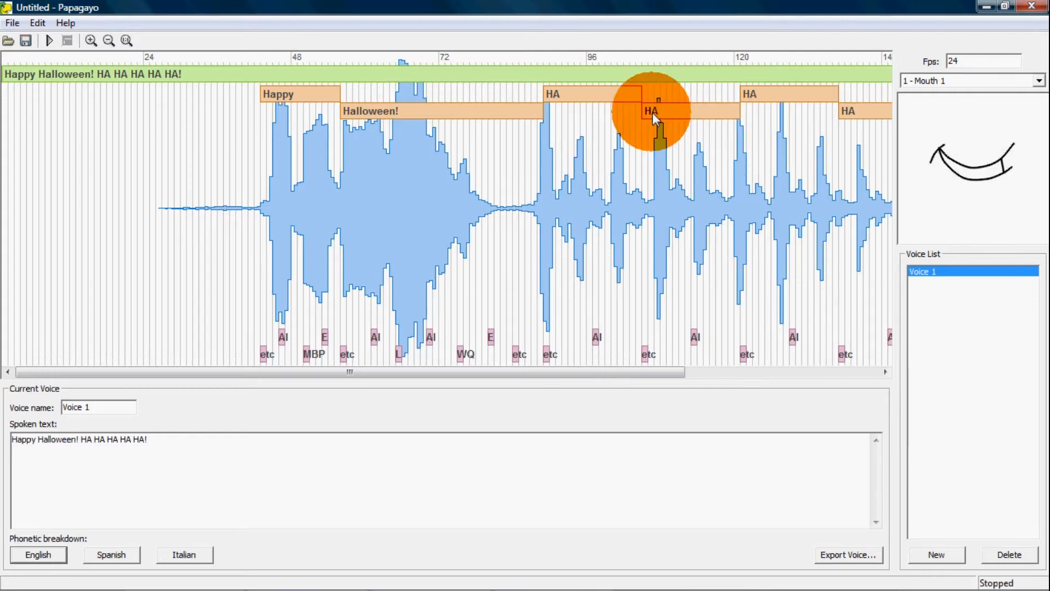
Shorten the first HA to end at about frame 92 and fit the second HA between about frames 93 and 98
left_click_drag(638, 93, 558, 94)
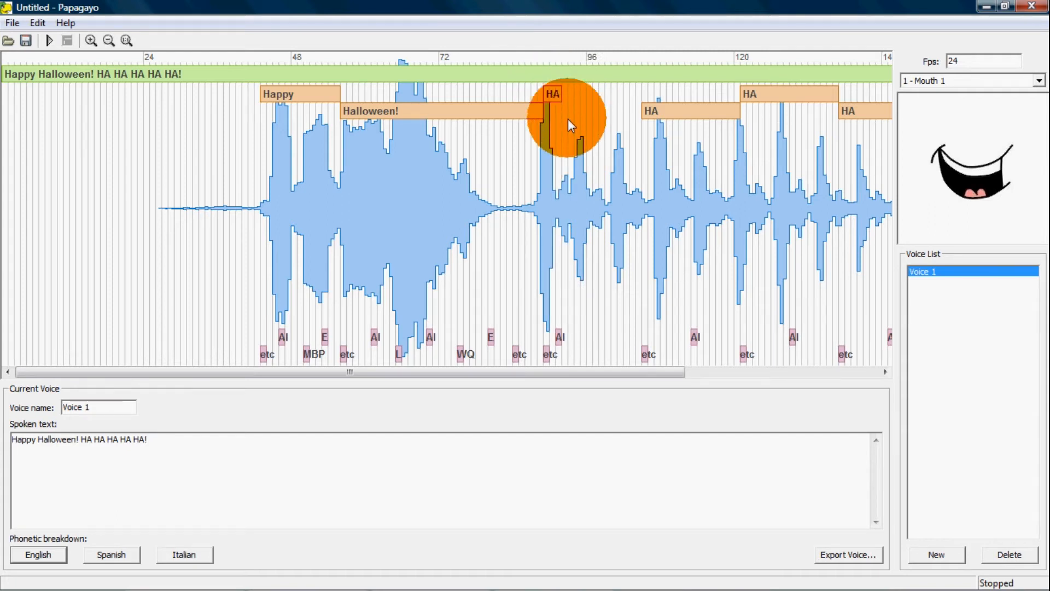
left_click(654, 110)
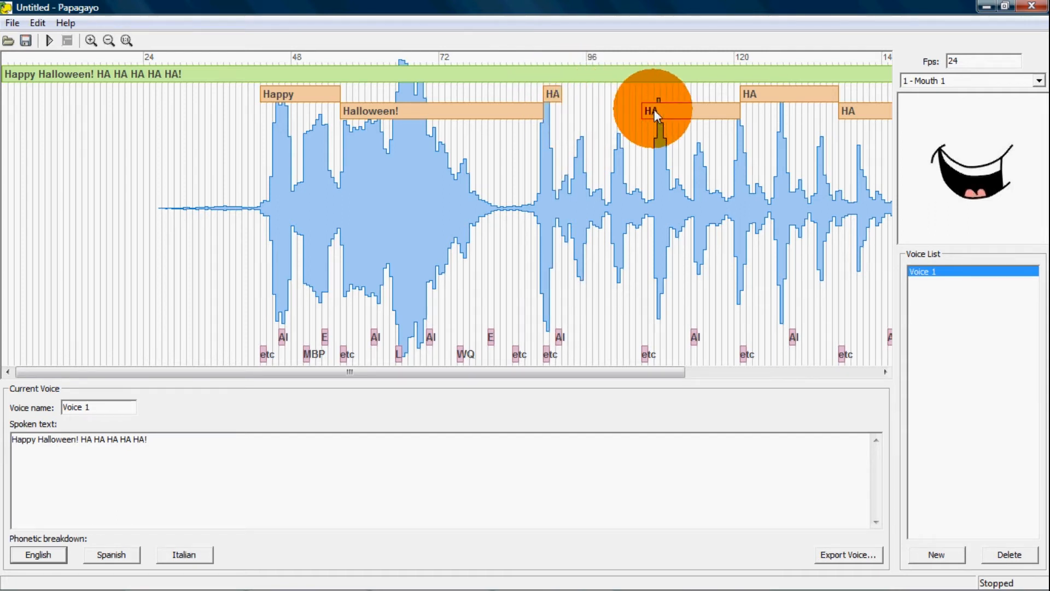
left_click_drag(654, 110, 570, 110)
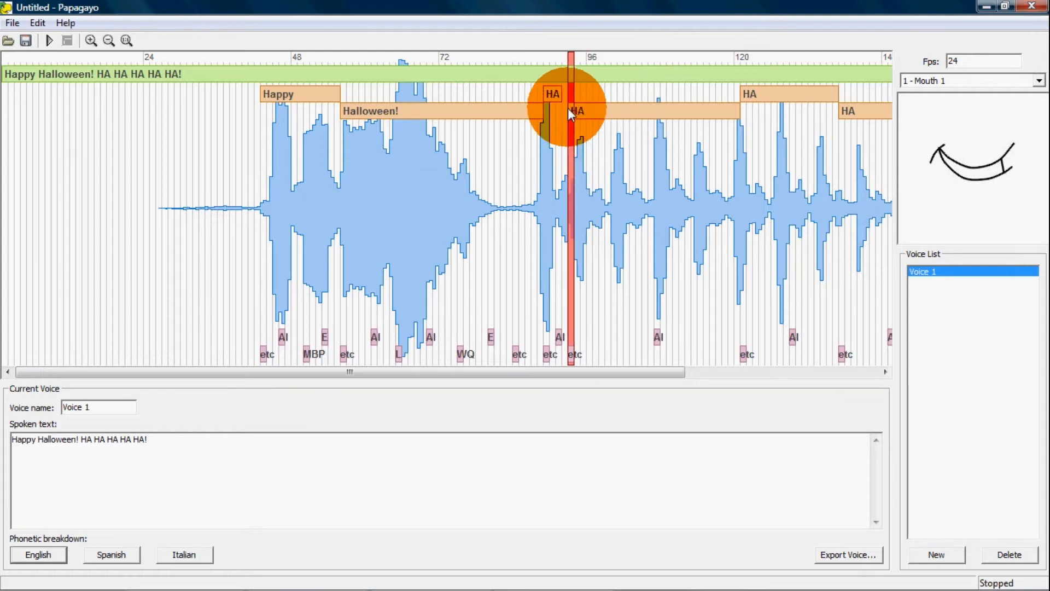
left_click(755, 111)
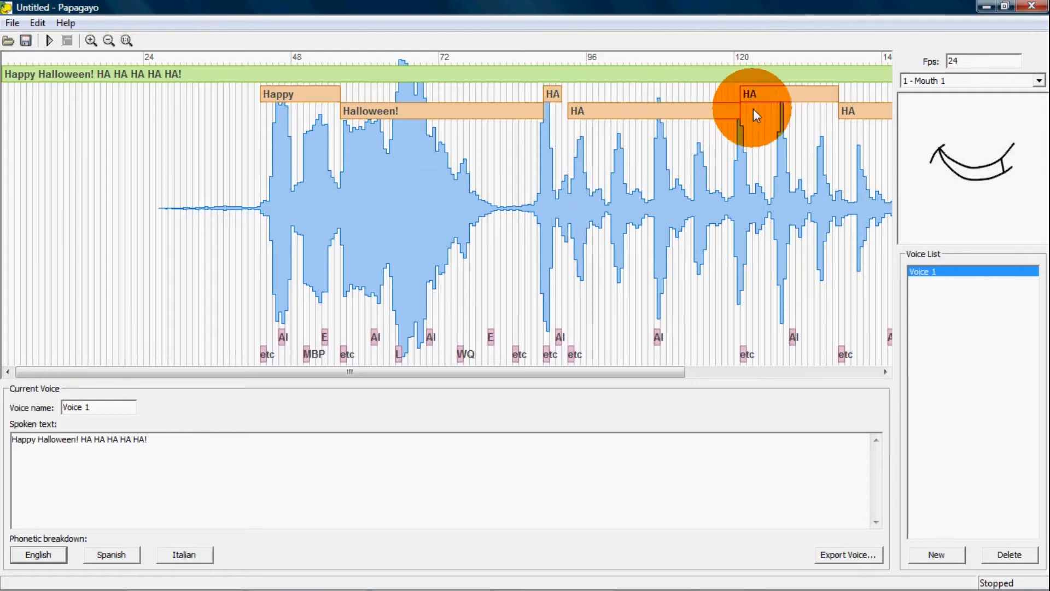
left_click(537, 112)
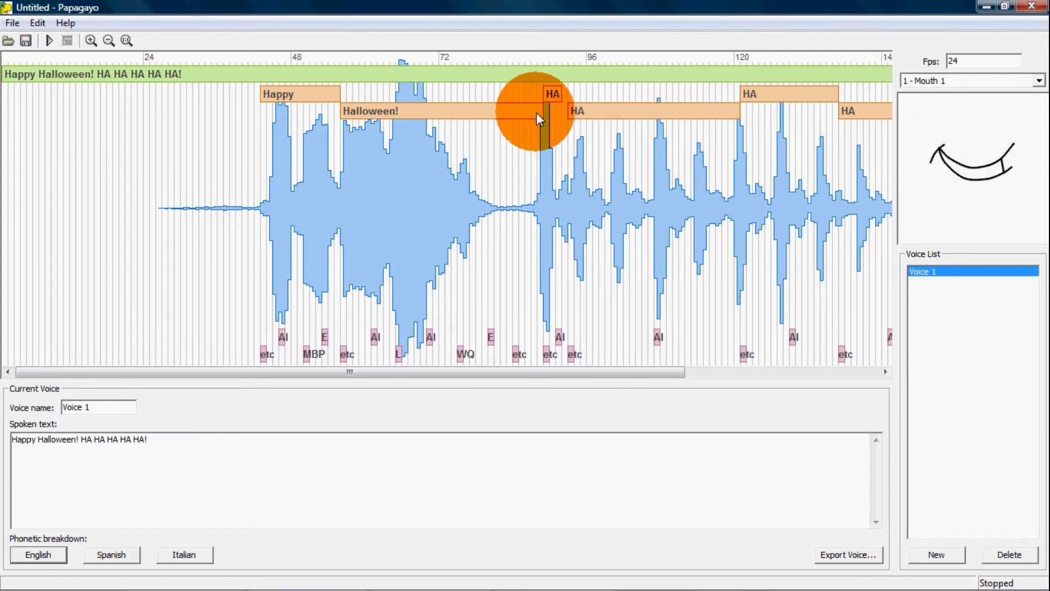
left_click(958, 61)
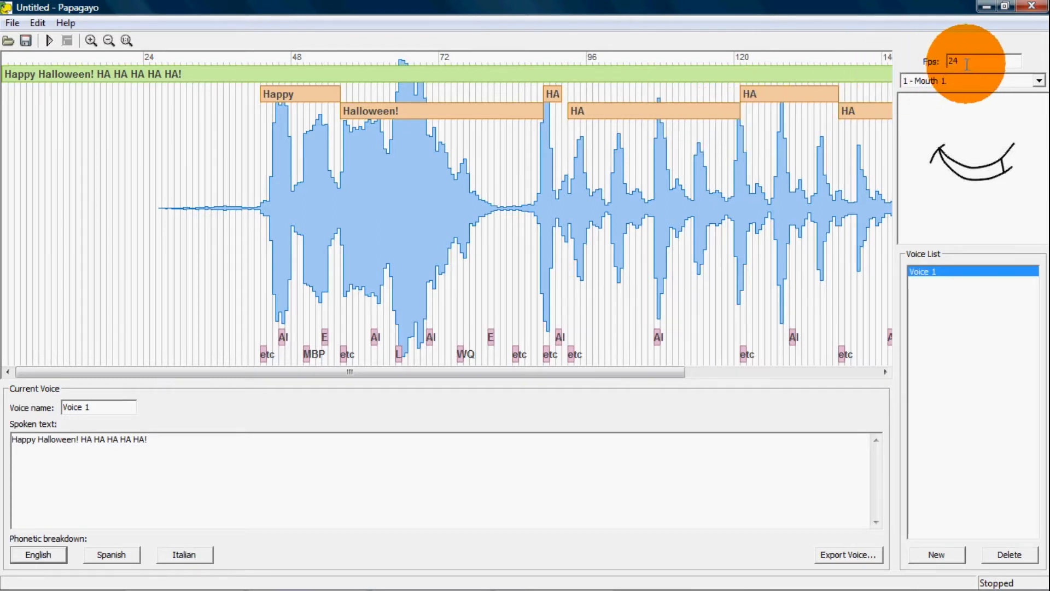
left_click(710, 115)
mouse_move(711, 118)
left_mouse_down()
mouse_move(741, 110)
mouse_move(604, 108)
left_mouse_up()
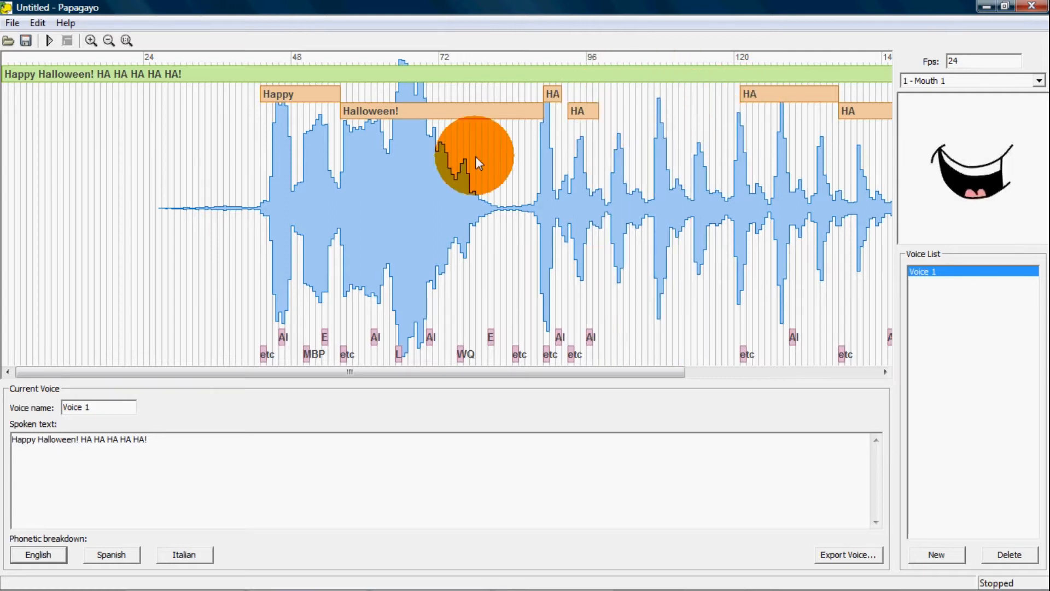
Fit the third HA between about frames 98 and 106, the fourth between 106 and 113, and the final HA! between 113 and 120
left_click_drag(228, 222, 705, 212)
mouse_move(774, 87)
left_mouse_down()
mouse_move(772, 96)
mouse_move(625, 101)
mouse_move(689, 93)
mouse_move(640, 99)
mouse_move(664, 100)
left_mouse_up()
mouse_move(848, 109)
left_mouse_down()
mouse_move(859, 111)
mouse_move(665, 109)
mouse_move(742, 112)
left_mouse_up()
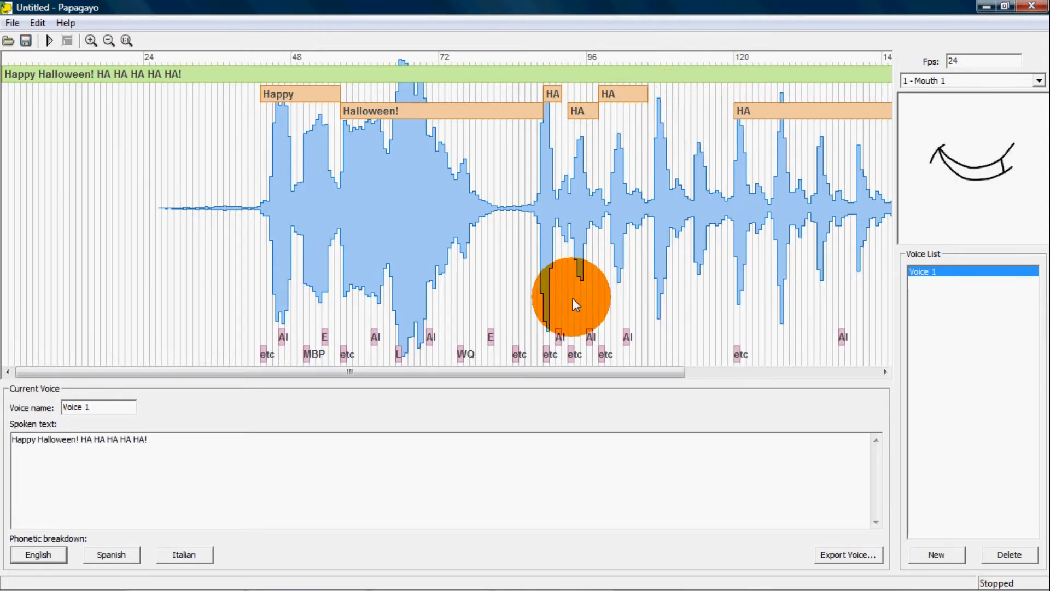
mouse_move(560, 376)
left_mouse_down()
mouse_move(684, 356)
mouse_move(714, 177)
left_mouse_up()
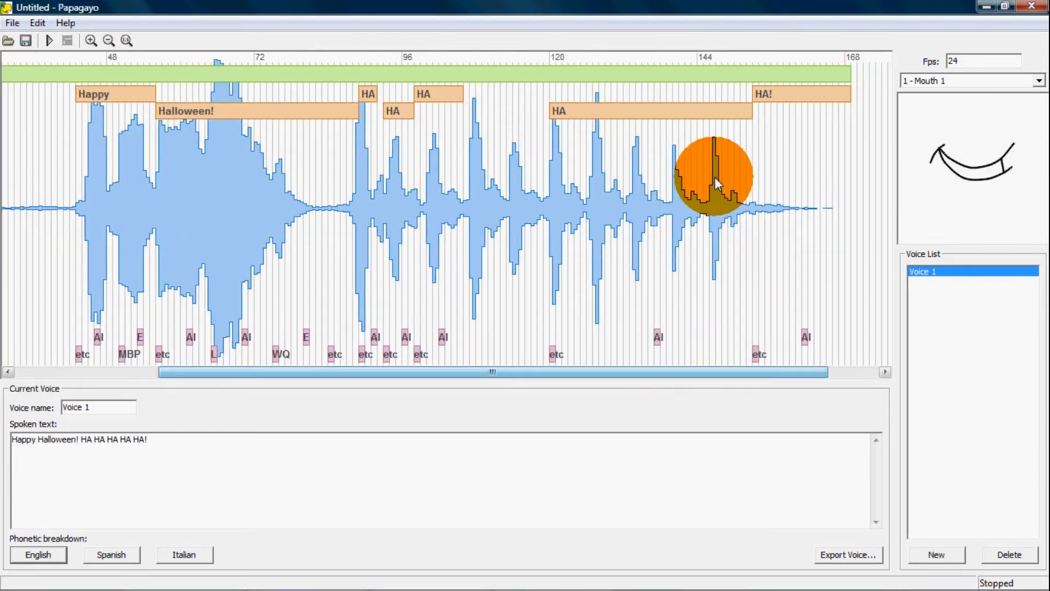
left_click_drag(750, 112, 485, 111)
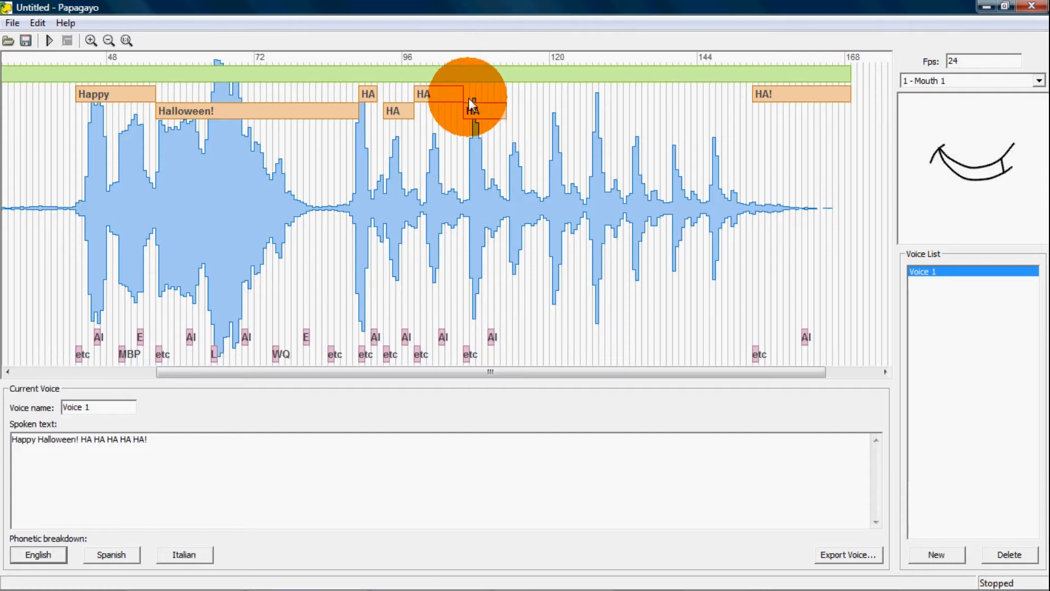
mouse_move(794, 95)
left_mouse_down()
mouse_move(536, 98)
mouse_move(595, 96)
mouse_move(544, 98)
mouse_move(550, 93)
left_mouse_up()
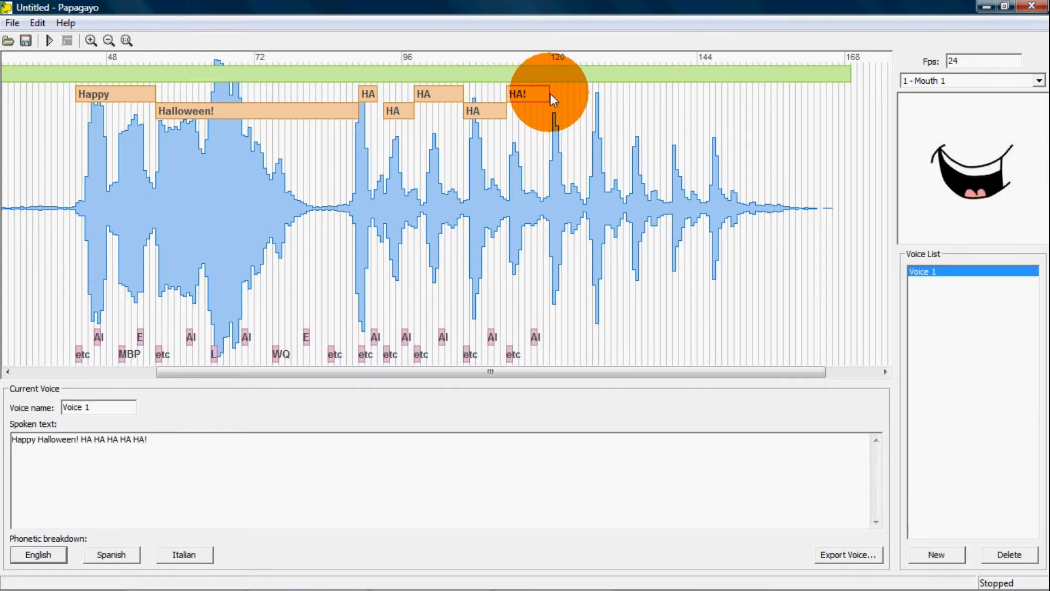
left_click(467, 105)
mouse_move(467, 105)
left_mouse_down()
mouse_move(385, 98)
mouse_move(399, 132)
mouse_move(363, 204)
mouse_move(467, 113)
left_mouse_up()
mouse_move(539, 95)
left_mouse_down()
mouse_move(520, 91)
mouse_move(565, 96)
mouse_move(525, 95)
mouse_move(526, 106)
left_mouse_up()
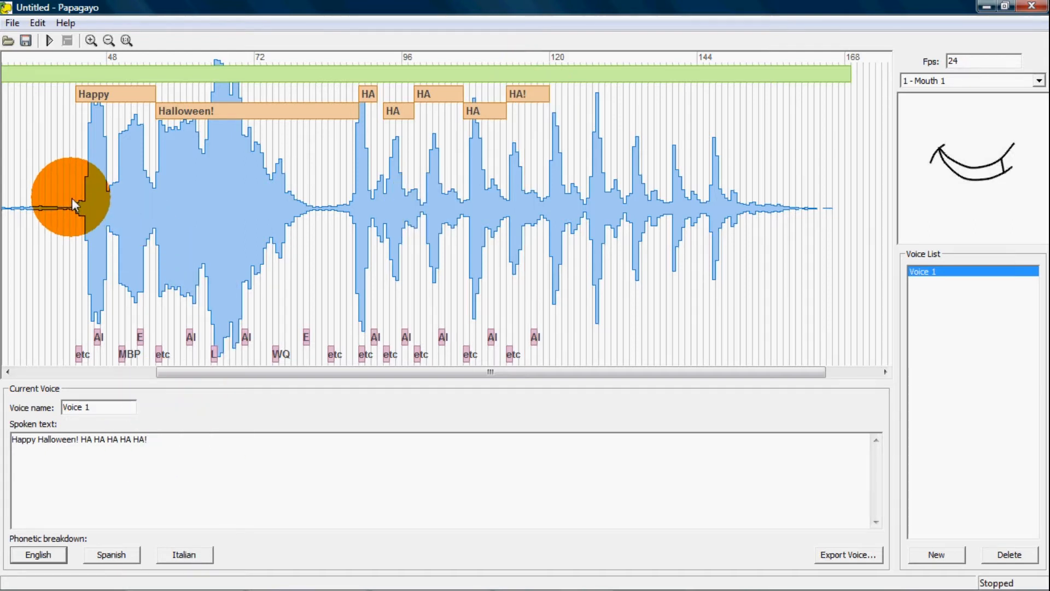
Scrub the audio across "Happy Halloween!" and shorten the word "Halloween!" to end at about frame 82
left_click_drag(73, 199, 364, 70)
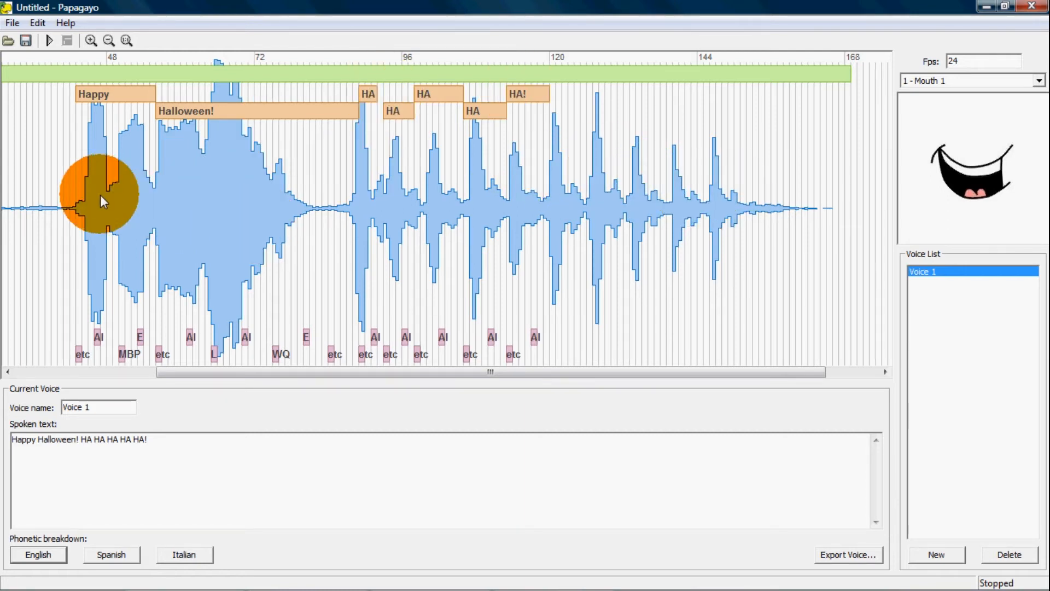
left_click_drag(82, 197, 259, 219)
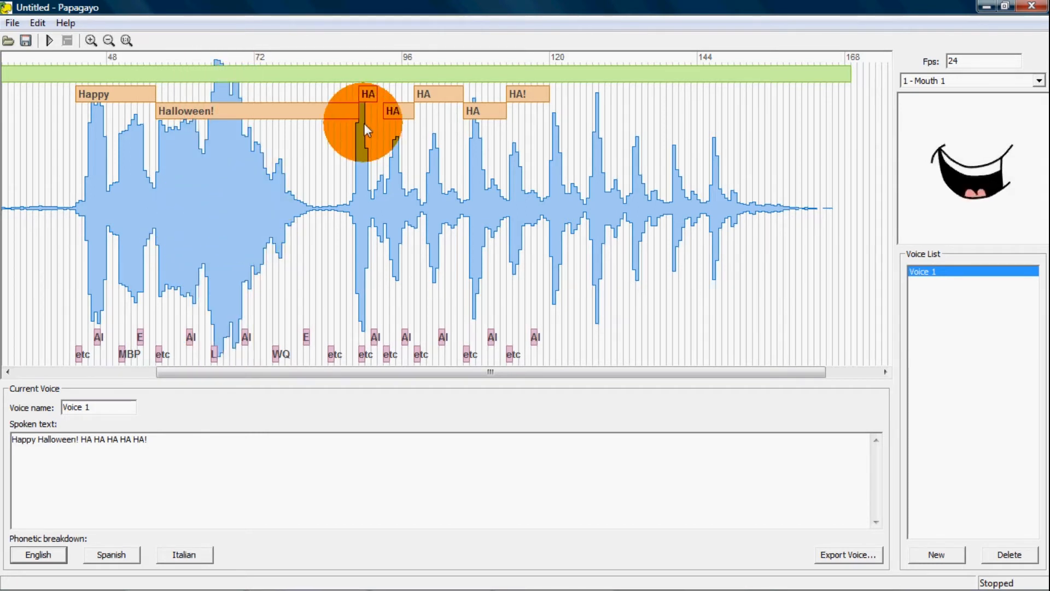
left_click_drag(356, 111, 311, 118)
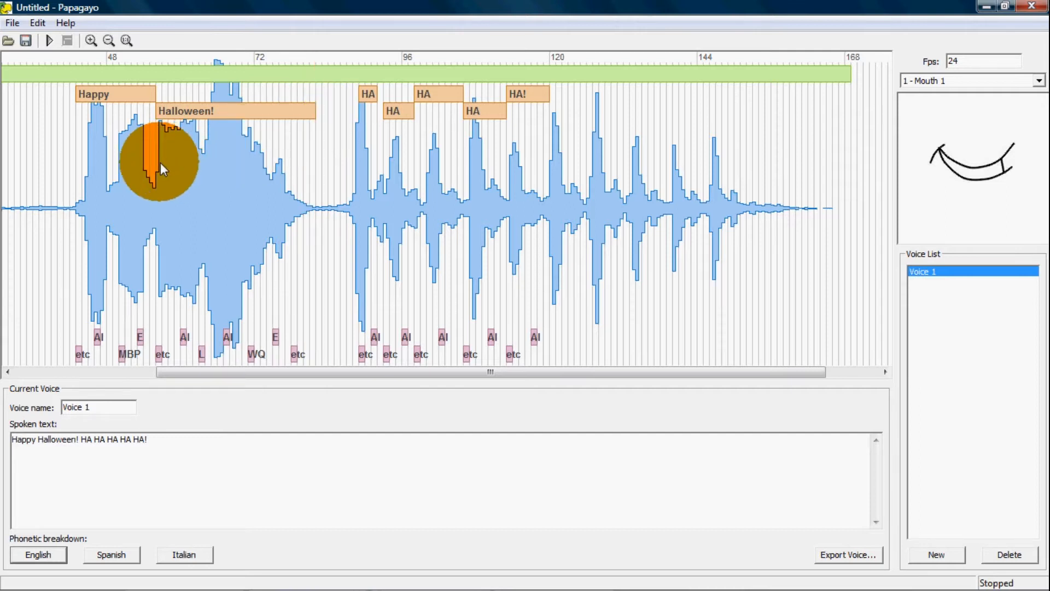
Shift the "Halloween!" phonemes L, second AI, WQ, E and final etc to about frames 59, 61, 62, 64 and 72, checking against the audio
left_click_drag(159, 163, 197, 402)
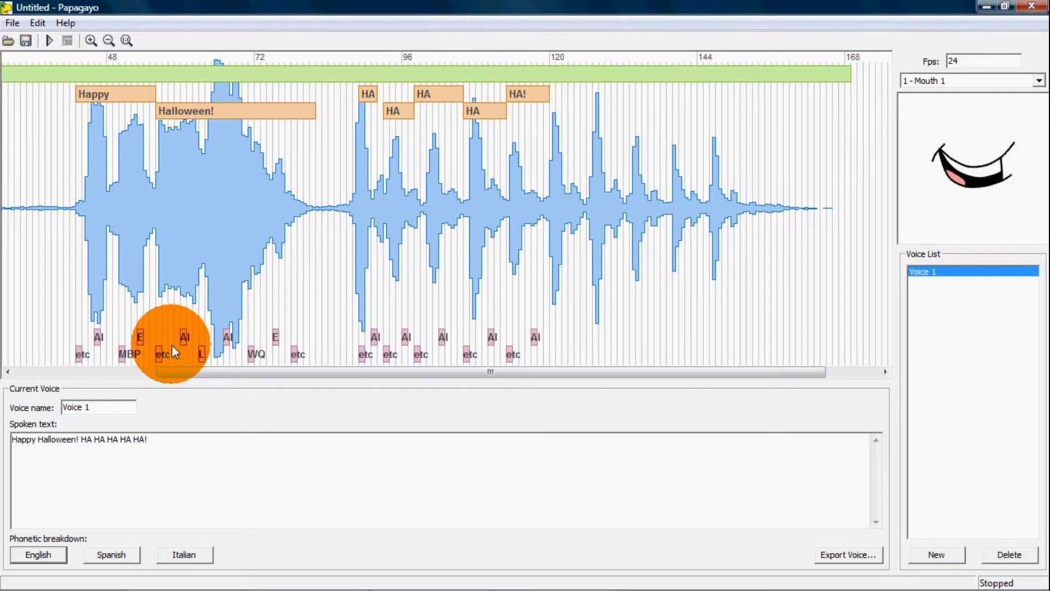
mouse_move(185, 336)
left_mouse_down()
mouse_move(162, 339)
mouse_move(177, 355)
left_mouse_up()
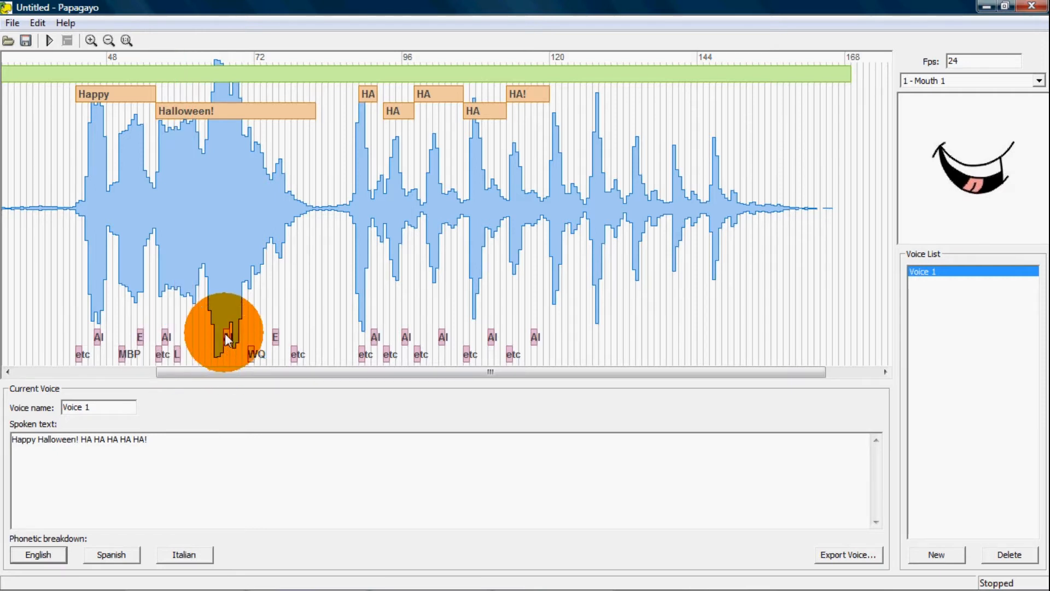
left_click_drag(227, 343, 191, 342)
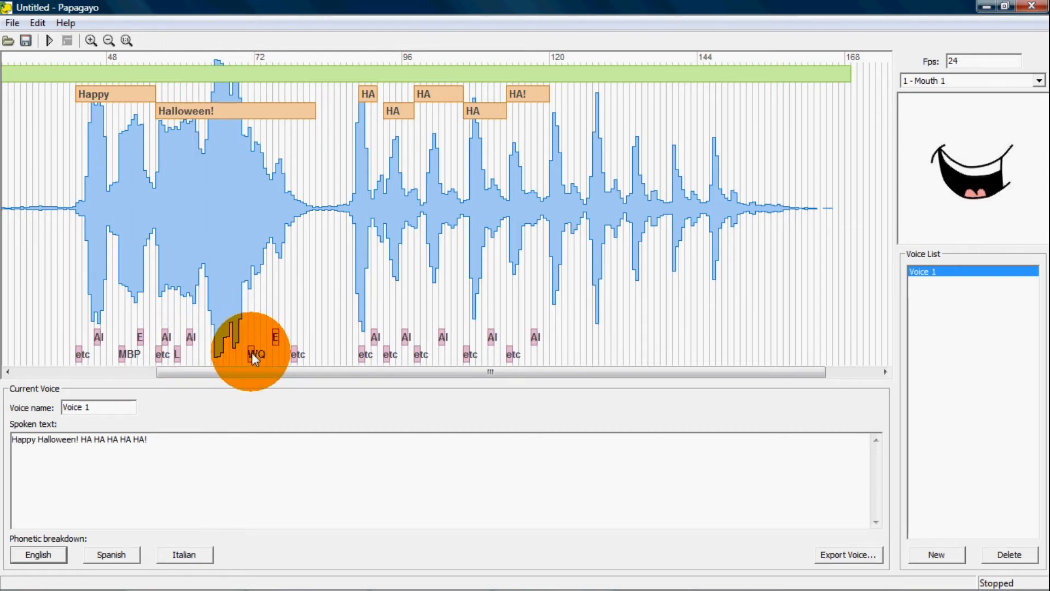
left_click_drag(251, 353, 200, 358)
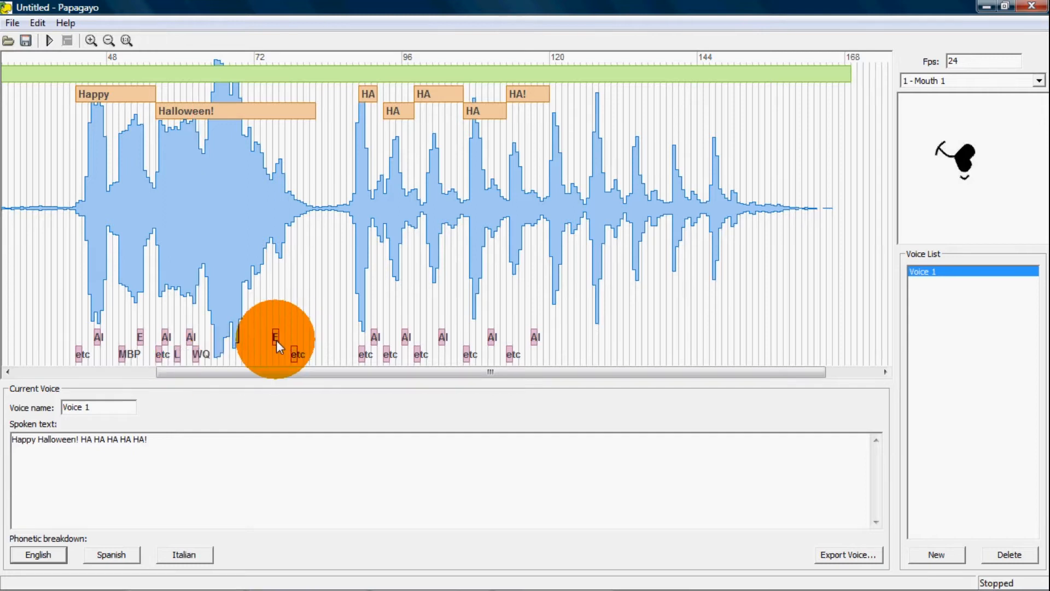
left_click_drag(276, 340, 218, 351)
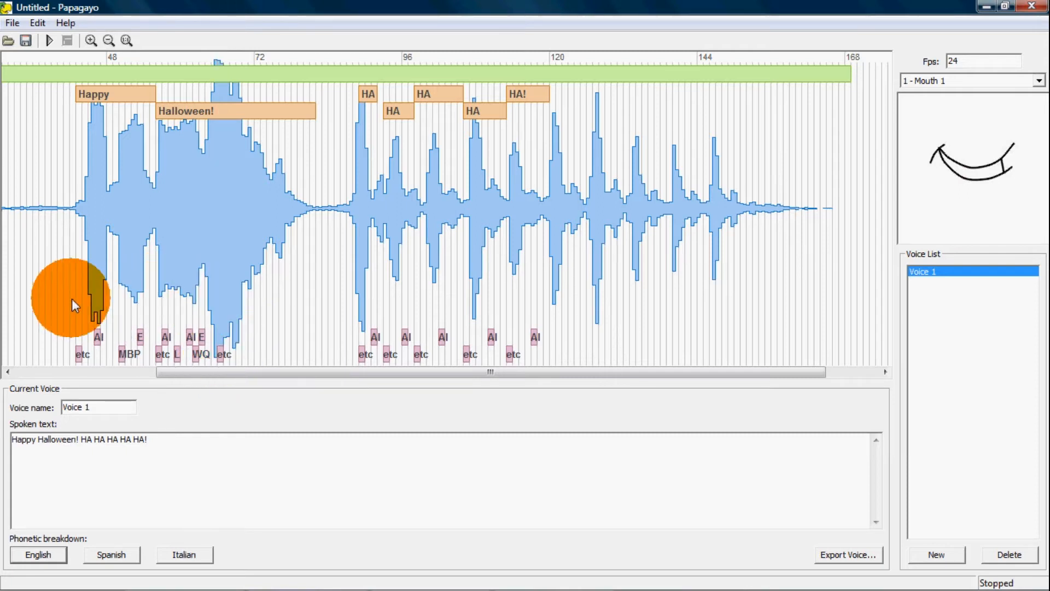
left_click_drag(75, 304, 274, 313)
left_click_drag(221, 354, 208, 335)
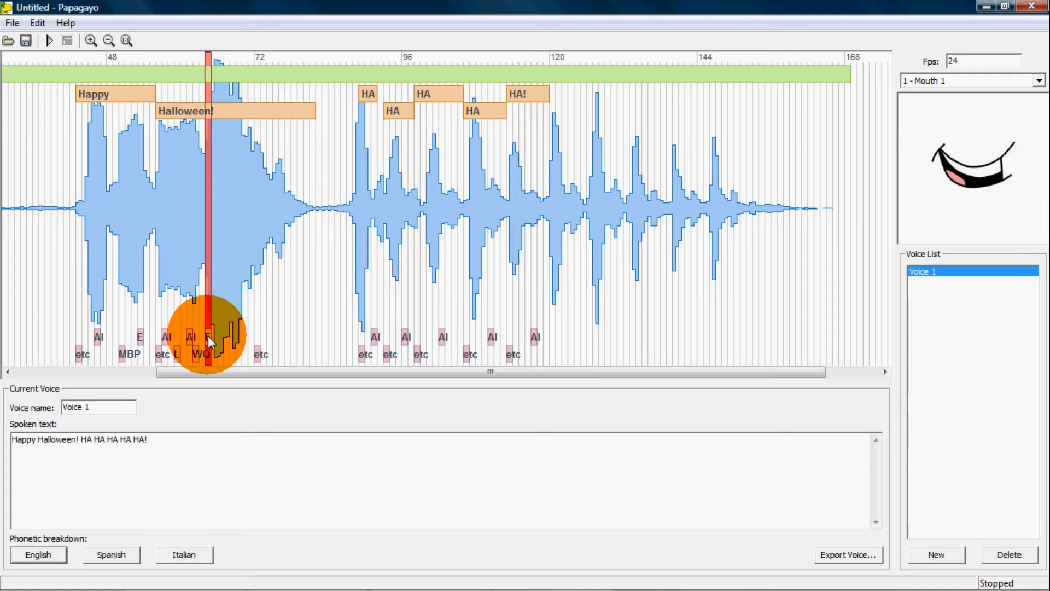
left_click_drag(61, 306, 782, 282)
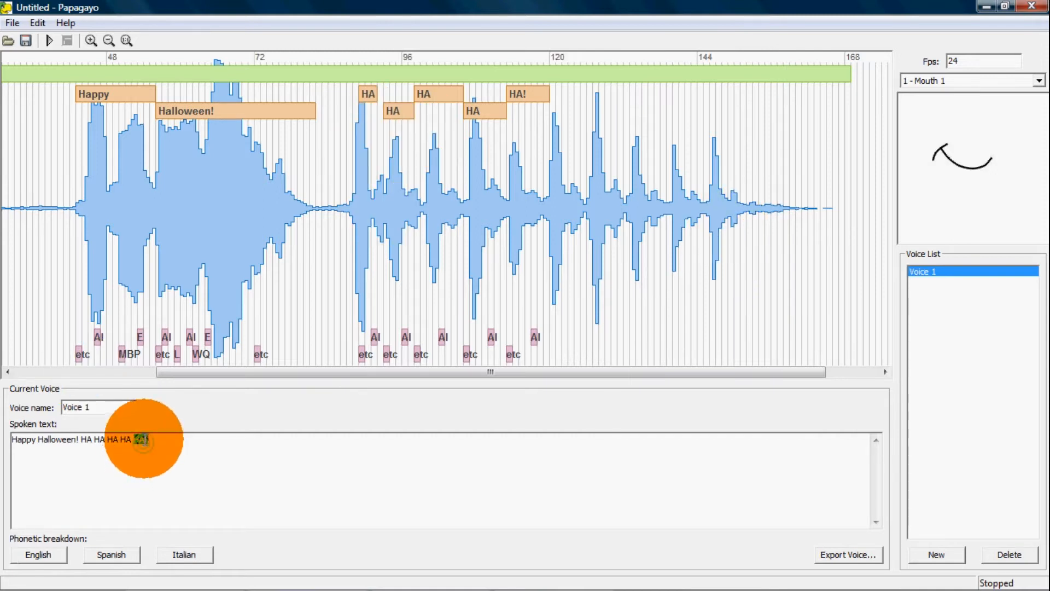
Extend the spoken text to "Happy Halloween! HA HA HA HA HA HA HA HA HA HA!" and regenerate the English phonetic breakdown
left_click(147, 441)
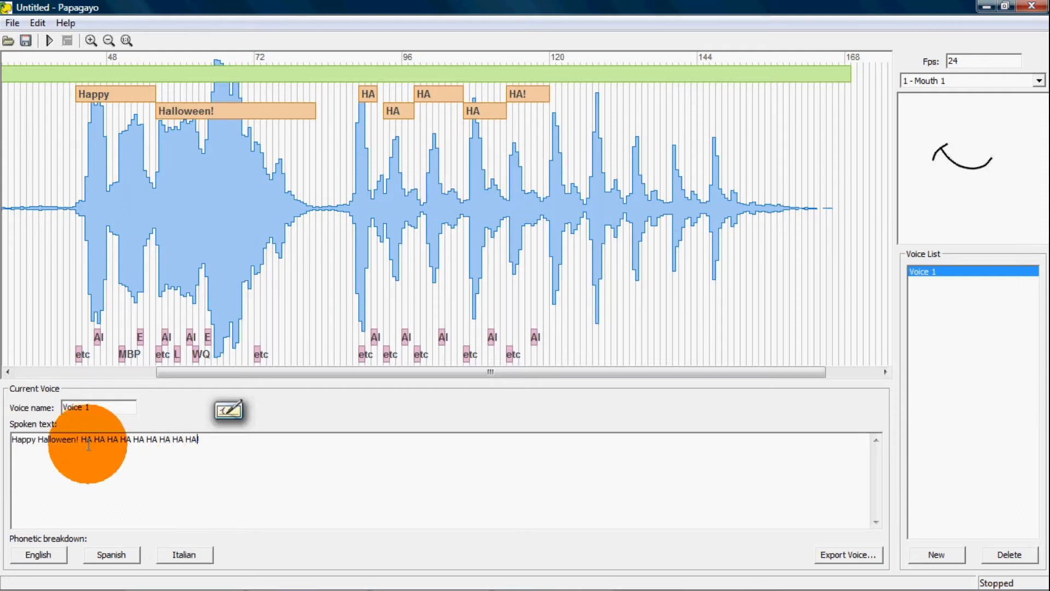
type("!")
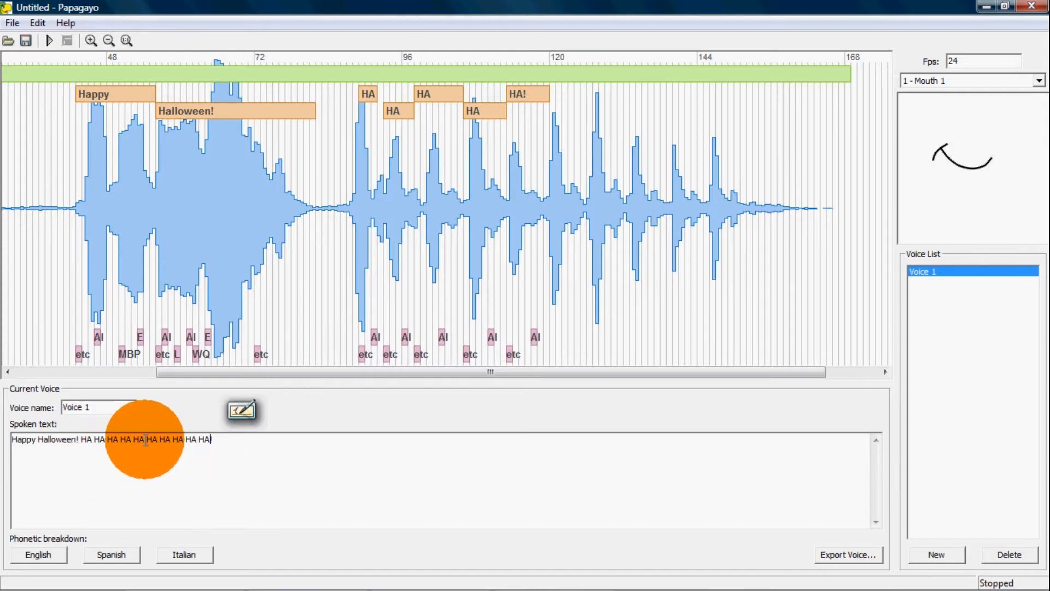
left_click(53, 556)
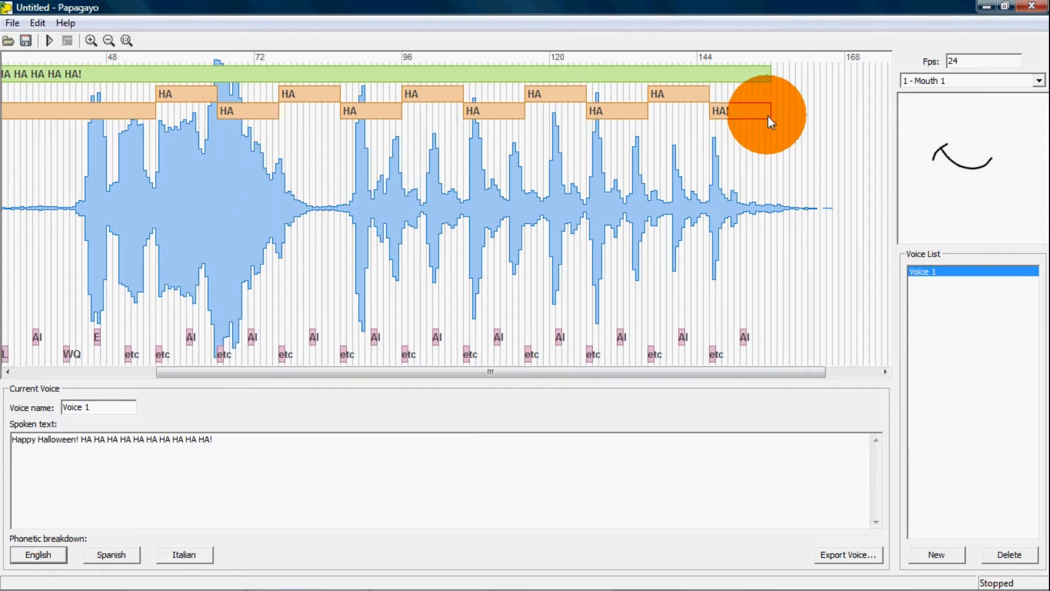
Shorten the third through tenth HA words to about four or five frames each and move the ninth HA to start near frame 140
mouse_move(769, 112)
left_mouse_down()
mouse_move(673, 93)
mouse_move(625, 102)
mouse_move(640, 109)
mouse_move(554, 92)
mouse_move(497, 110)
mouse_move(424, 95)
mouse_move(373, 111)
mouse_move(302, 96)
left_mouse_up()
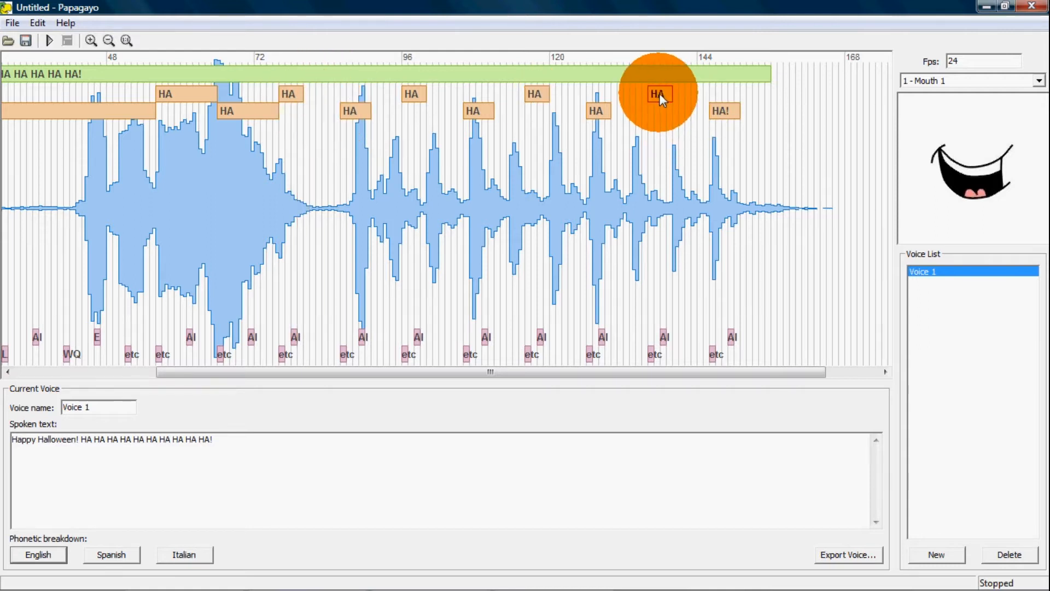
mouse_move(659, 93)
left_mouse_down()
mouse_move(681, 98)
mouse_move(621, 117)
mouse_move(676, 102)
left_mouse_up()
left_click(685, 94)
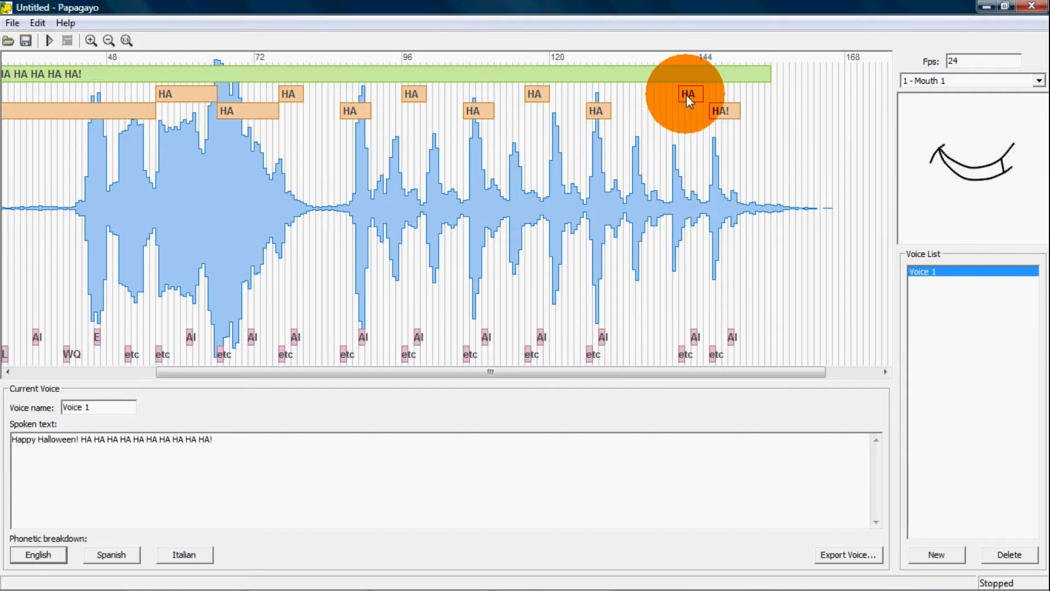
left_click(678, 96)
left_click_drag(678, 95, 682, 96)
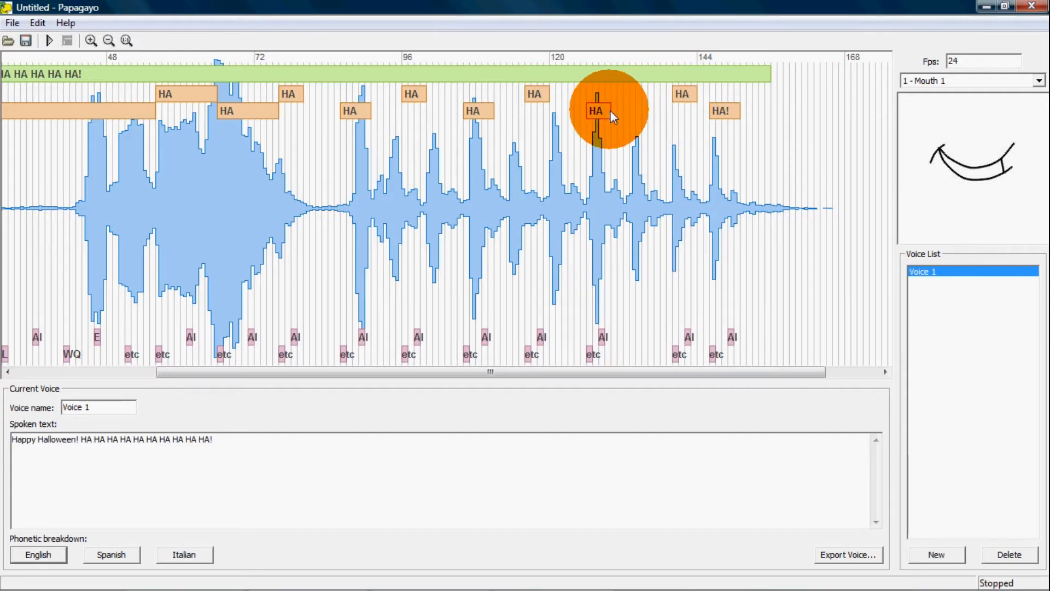
Move the eighth, seventh and sixth HA words to start at about frames 133, 126 and 119, matching the waveform peaks
left_click_drag(610, 110, 637, 112)
left_click(549, 94)
left_click_drag(549, 94, 594, 96)
left_click(475, 111)
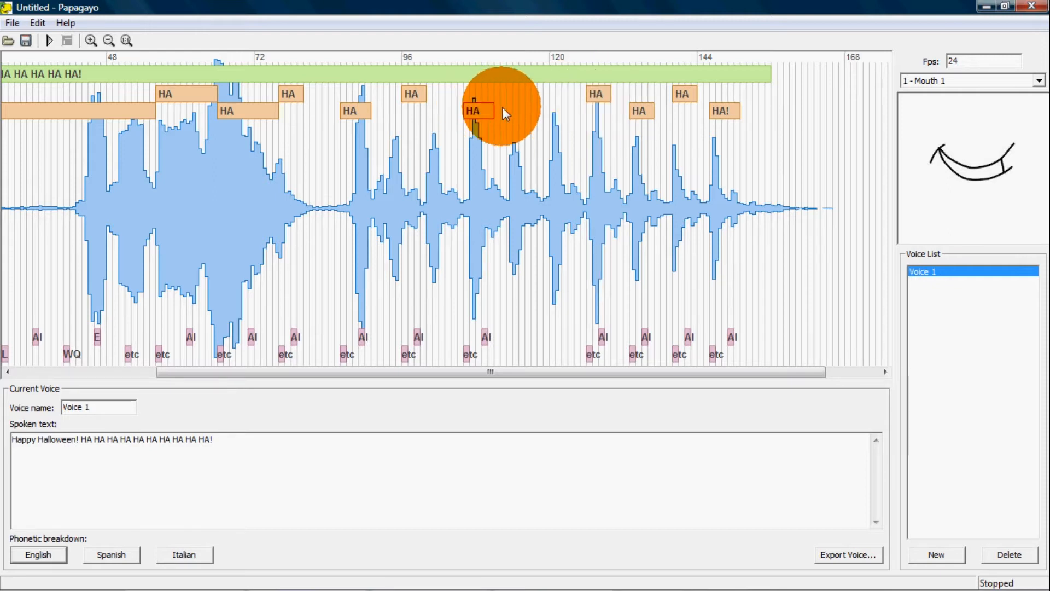
left_click_drag(503, 110, 562, 108)
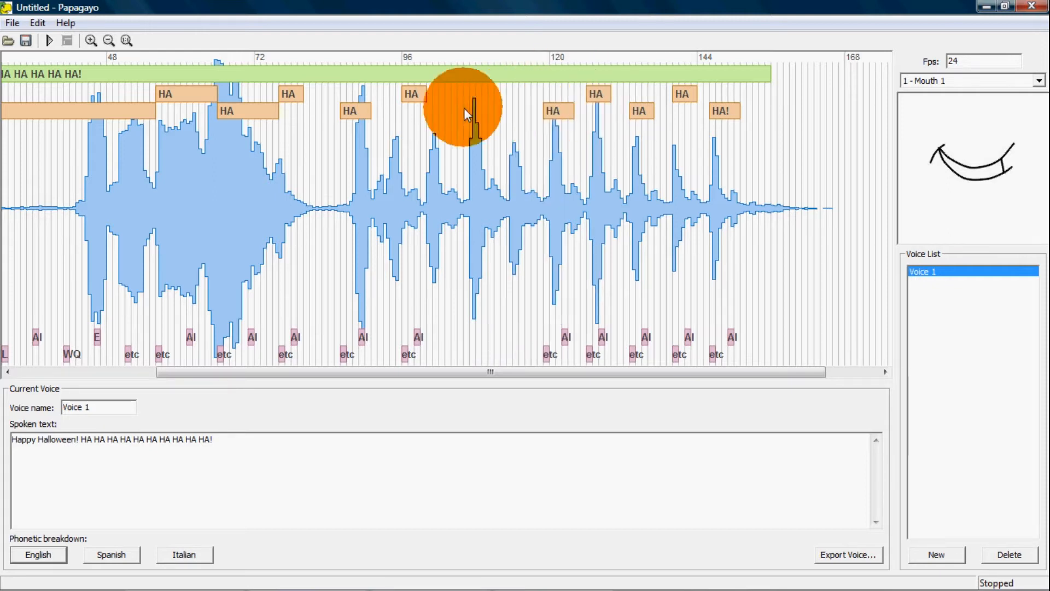
Move the fifth, fourth, third, second and first HA words to start at about frames 113, 107, 101, 93 and 86
left_click_drag(414, 95, 513, 98)
mouse_move(514, 98)
left_mouse_down()
mouse_move(528, 97)
mouse_move(352, 107)
mouse_move(486, 111)
left_mouse_up()
left_click_drag(289, 94, 443, 99)
left_click_drag(243, 109, 386, 108)
left_click_drag(187, 95, 418, 111)
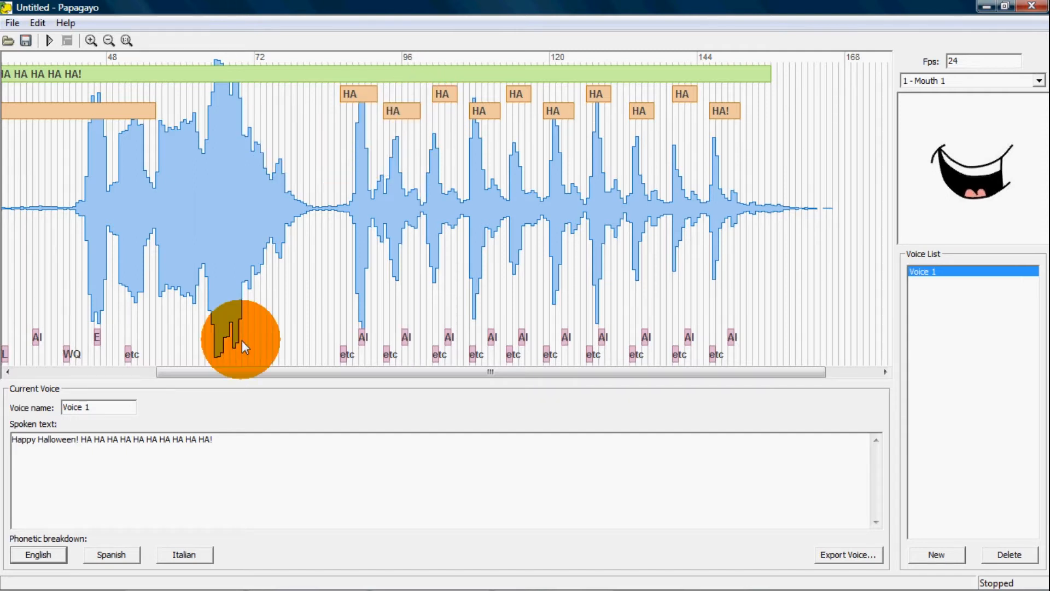
Fit "Halloween!" between about frames 54 and 82 and "Happy" between about frames 43 and 54, and play the audio to check
left_click_drag(256, 371, 114, 370)
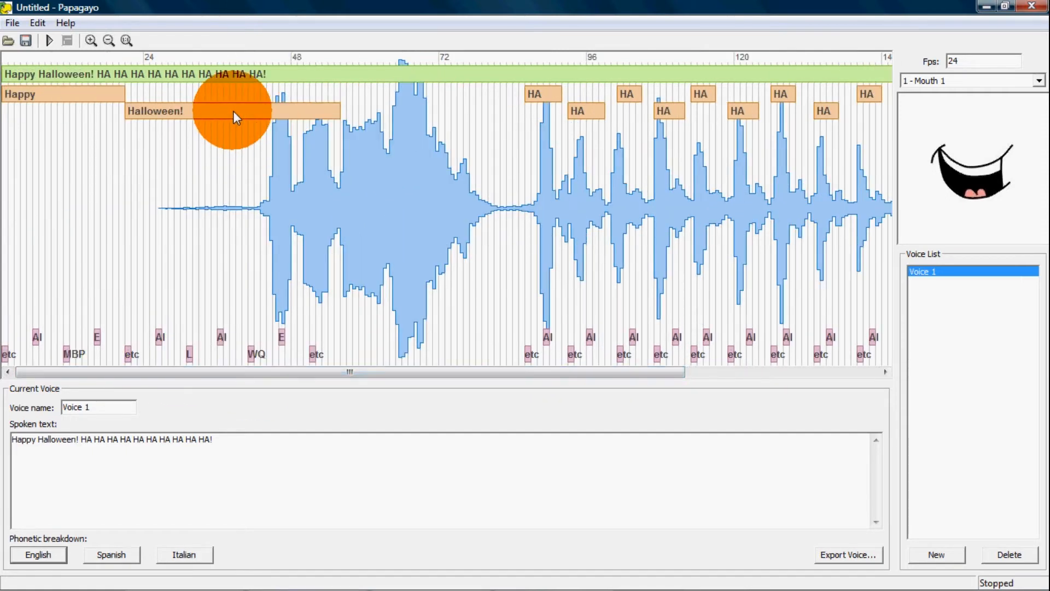
left_click_drag(146, 110, 498, 134)
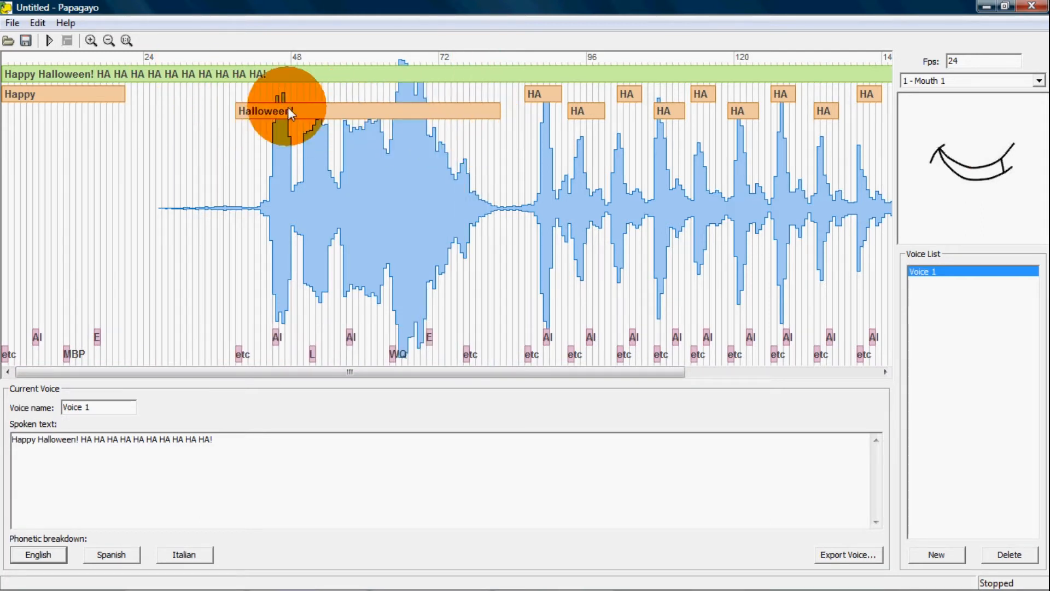
left_click_drag(258, 110, 333, 108)
left_click_drag(114, 95, 263, 95)
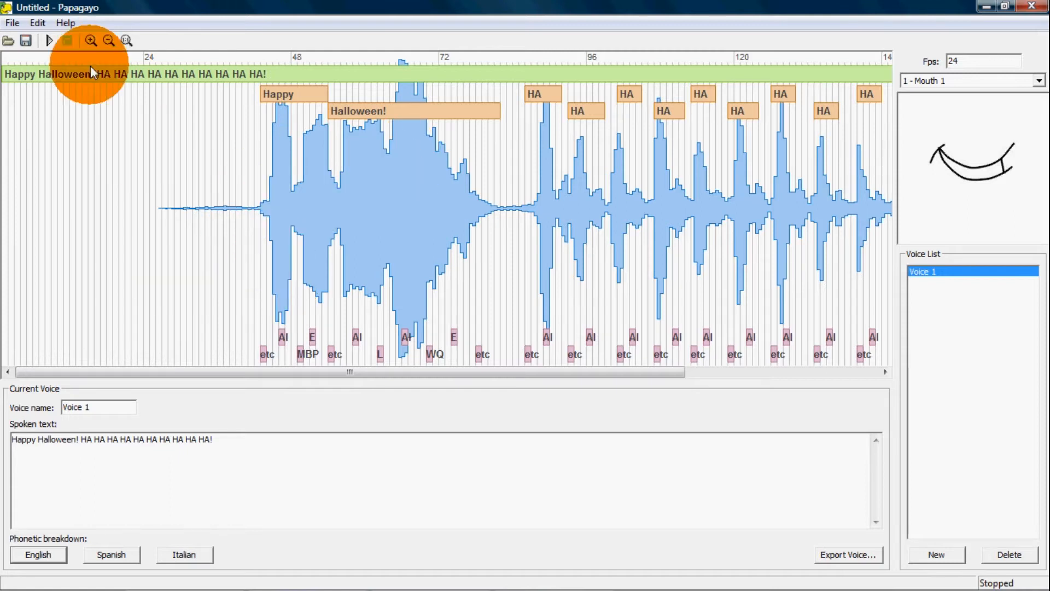
left_click(51, 41)
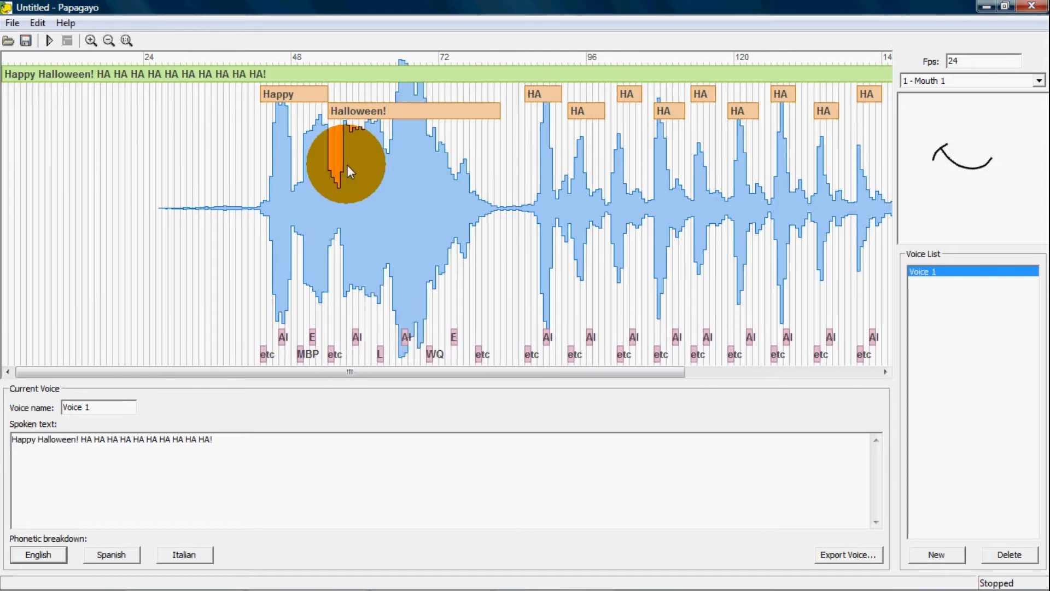
Shift the "Halloween!" phonemes L, second AI, WQ, E and final etc to about frames 60, 62, 64, 66 and 77
left_click(361, 189)
left_click_drag(361, 189, 377, 229)
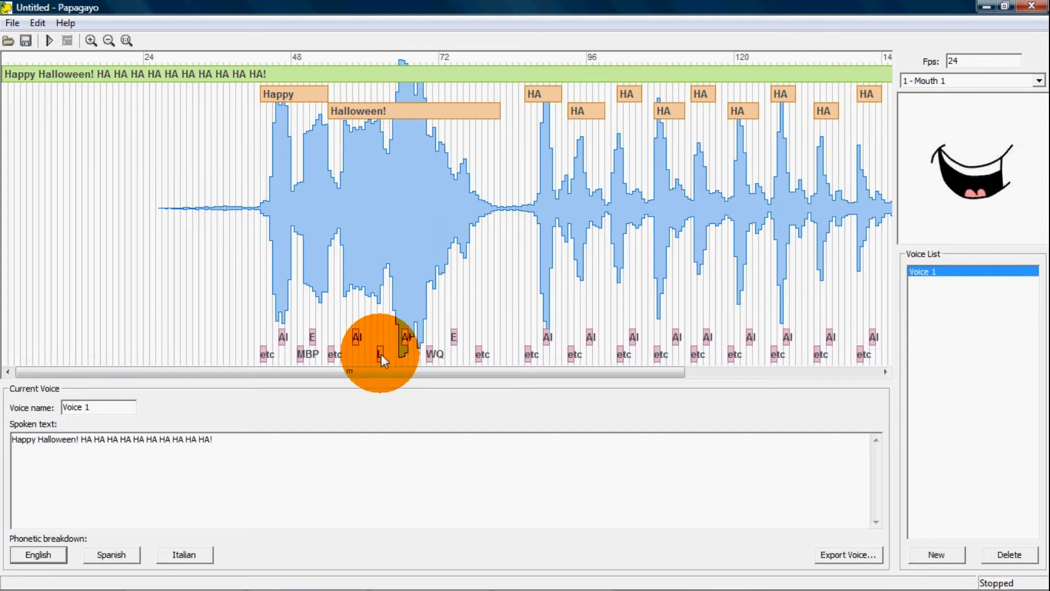
mouse_move(381, 354)
left_mouse_down()
mouse_move(367, 353)
mouse_move(380, 337)
mouse_move(397, 355)
mouse_move(390, 356)
left_mouse_up()
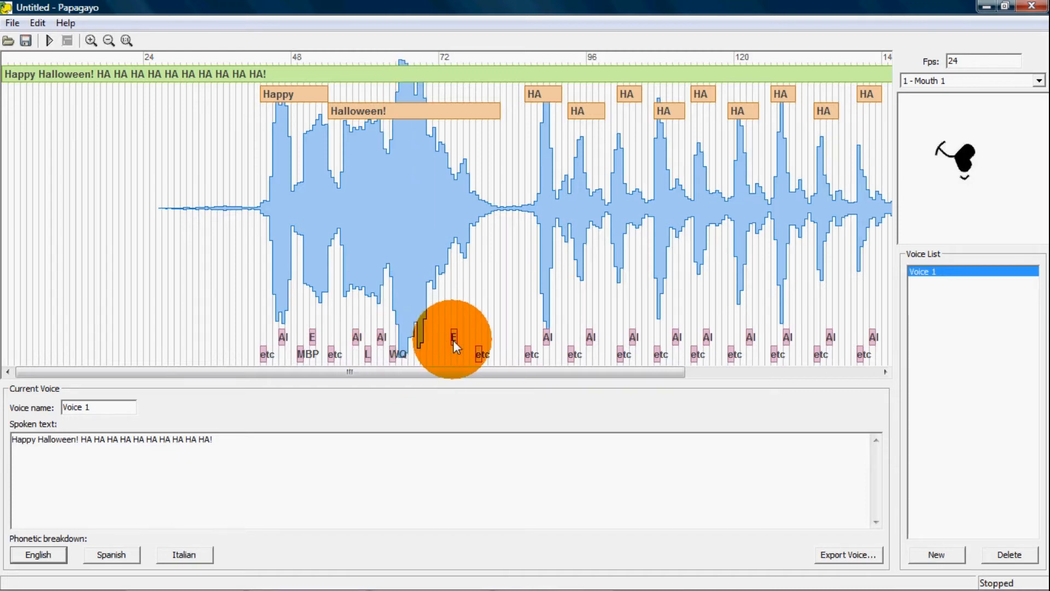
left_click_drag(454, 339, 403, 343)
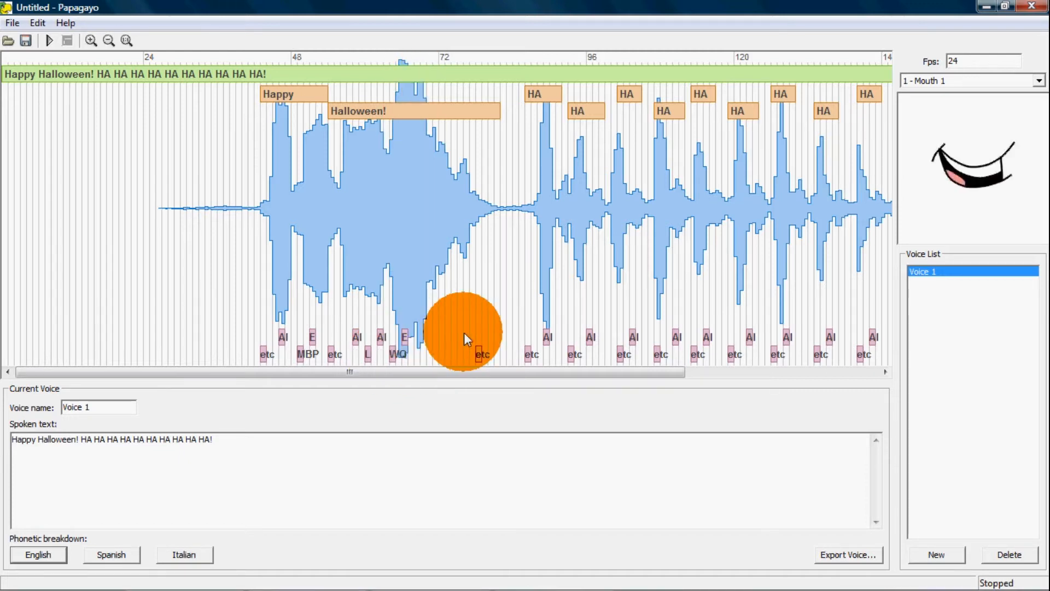
mouse_move(480, 353)
left_mouse_down()
mouse_move(443, 358)
mouse_move(489, 354)
mouse_move(471, 354)
left_mouse_up()
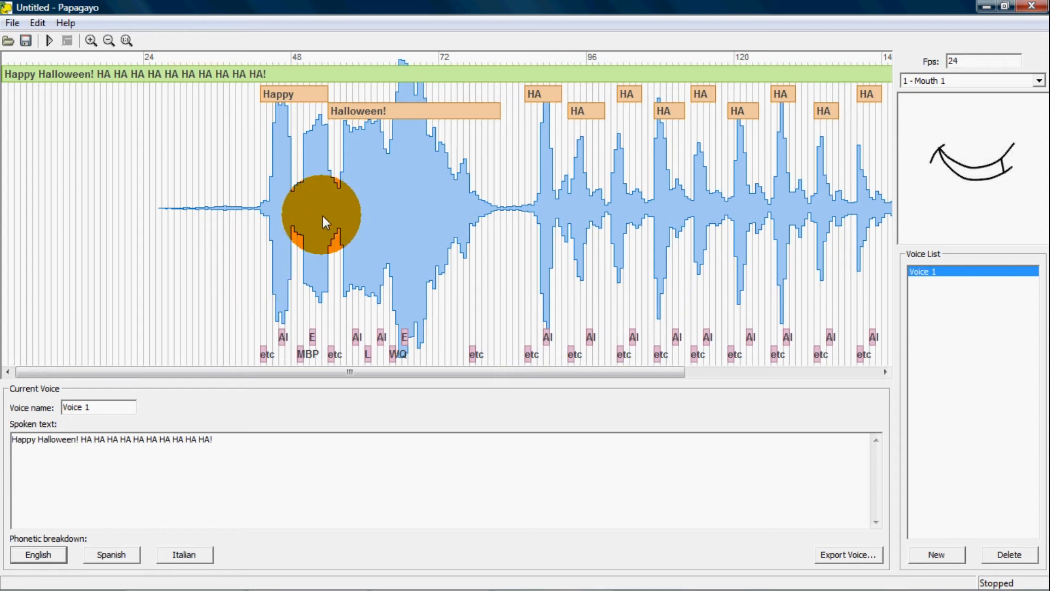
Extend each of the first eight HA words to meet the start of the following HA, and scrub the audio to check the timing
left_click_drag(357, 216, 865, 265)
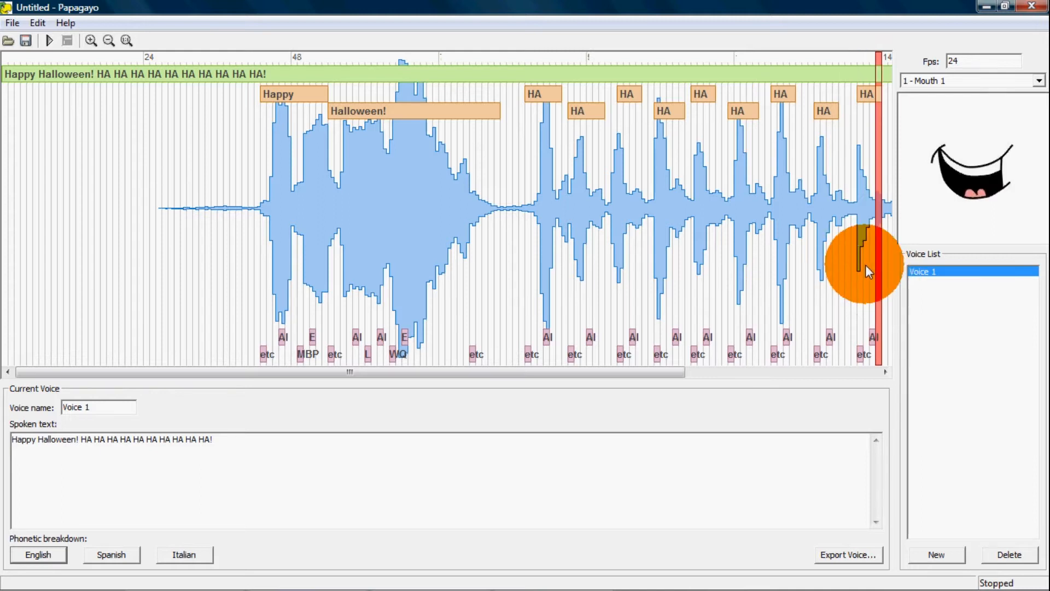
left_click_drag(757, 98, 857, 112)
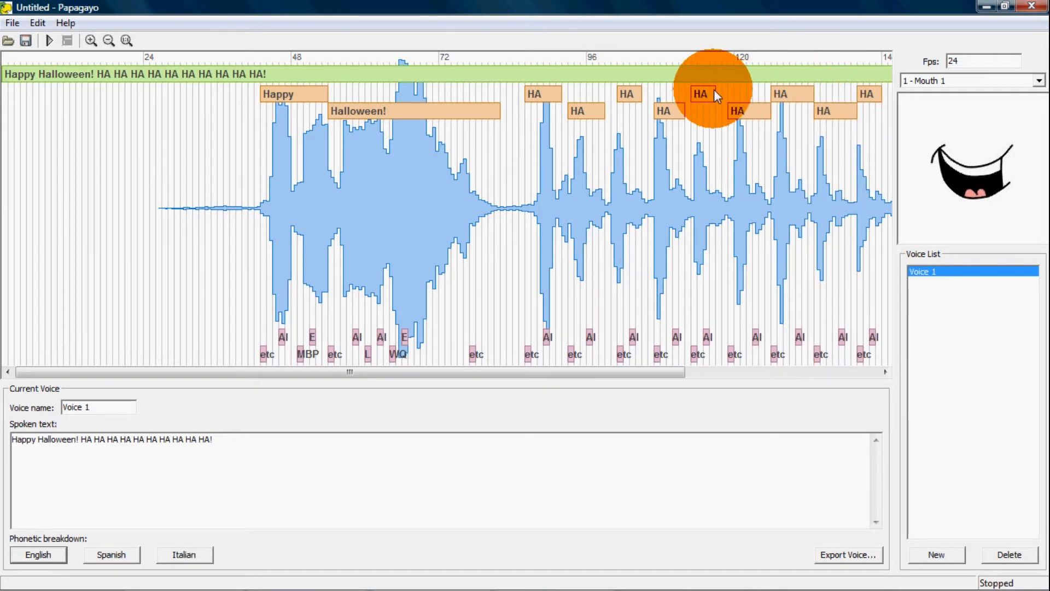
left_click_drag(712, 91, 688, 107)
left_click_drag(629, 94, 610, 108)
mouse_move(566, 101)
left_mouse_down()
mouse_move(559, 95)
mouse_move(569, 95)
left_mouse_up()
left_click_drag(482, 135, 888, 173)
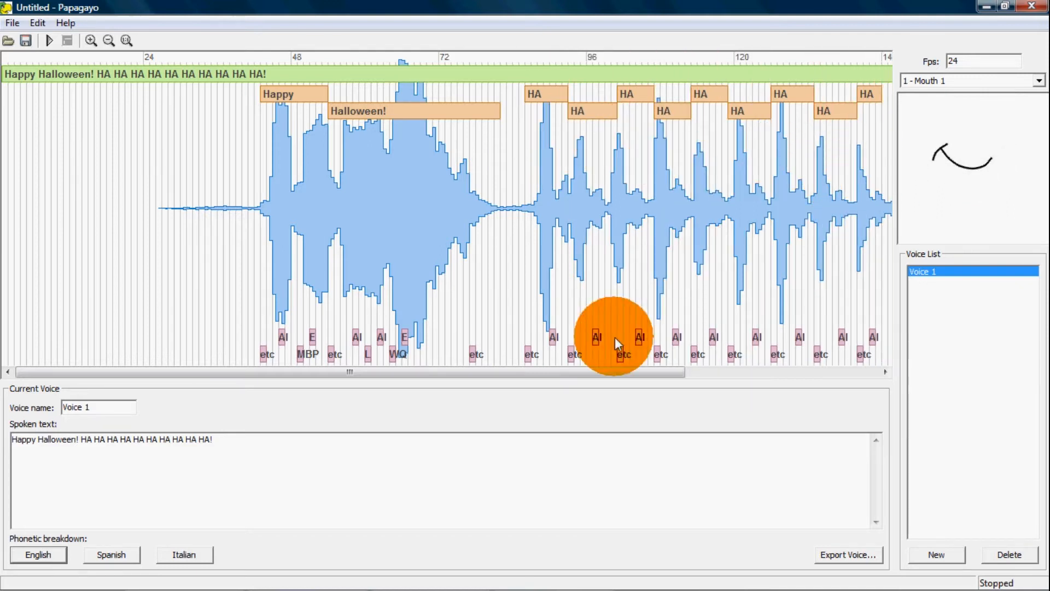
Extend the ninth HA word to meet the final HA!, and lengthen the final HA! toward the end of the waveform
left_click_drag(588, 377, 714, 368)
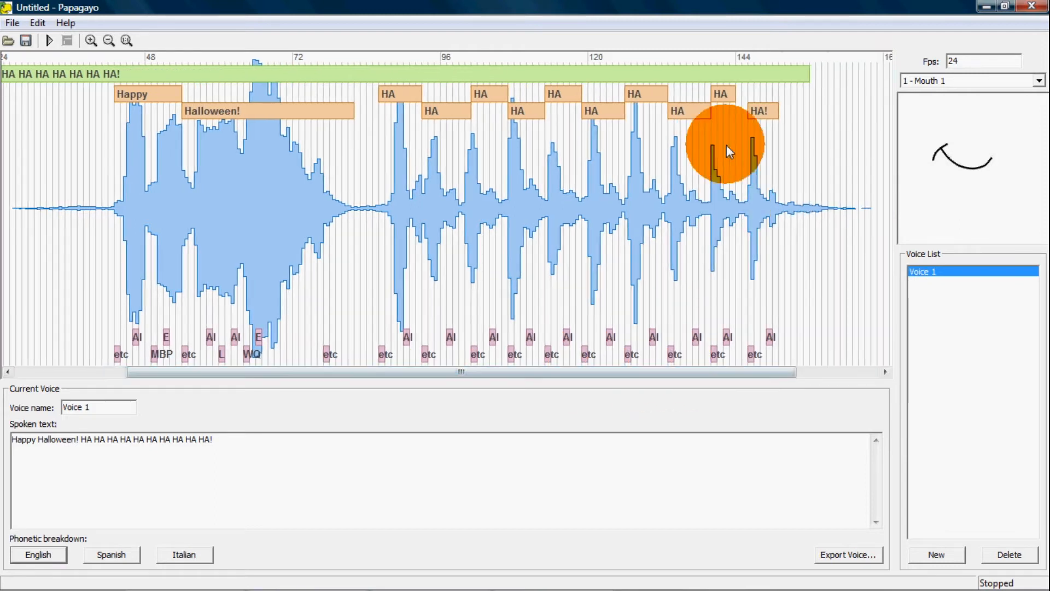
left_click_drag(732, 95, 746, 95)
left_click_drag(720, 137, 820, 132)
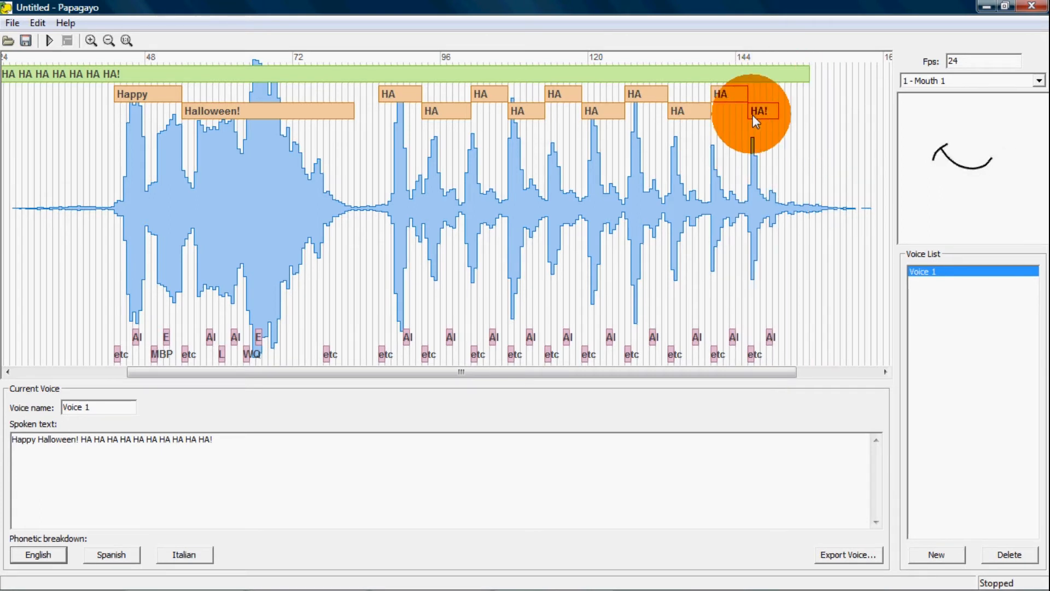
left_click_drag(728, 146, 842, 156)
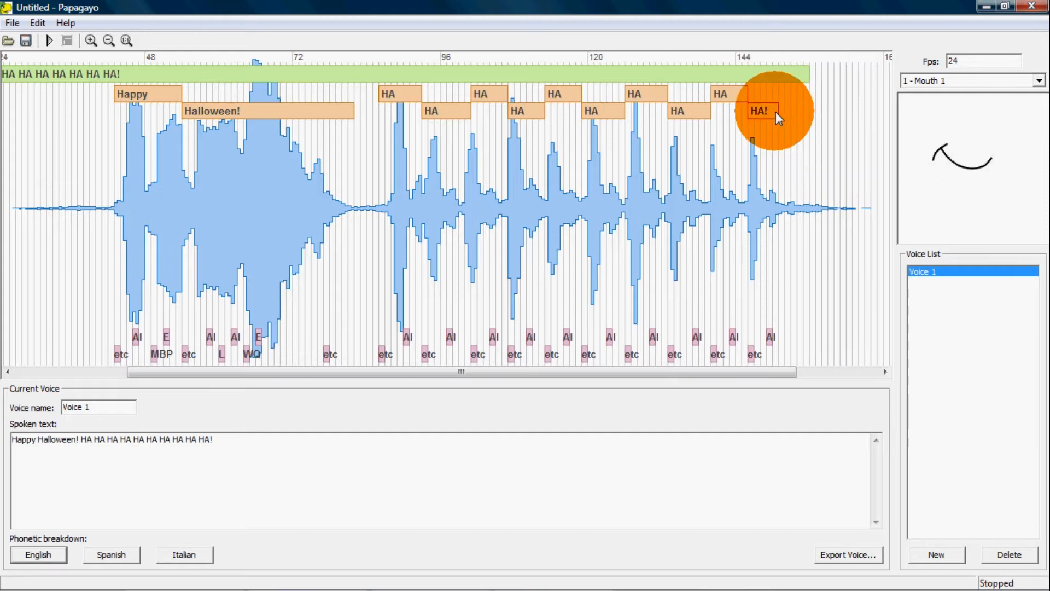
left_click_drag(775, 111, 834, 144)
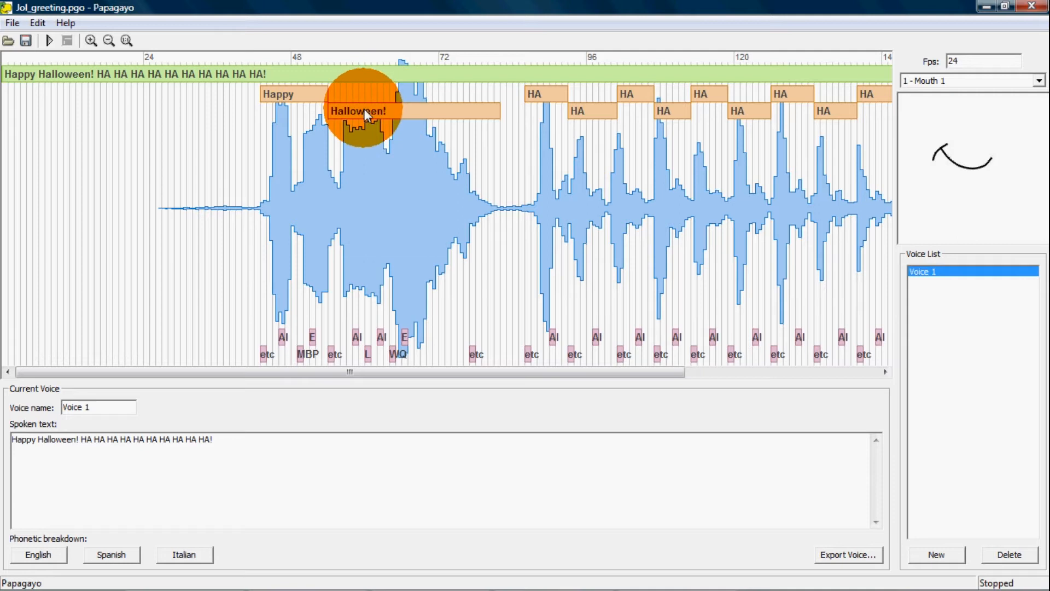
Export the voice's lip-sync data as a Moho switch file named Jol_greeting in the tut_jol_animate folder
left_click(847, 554)
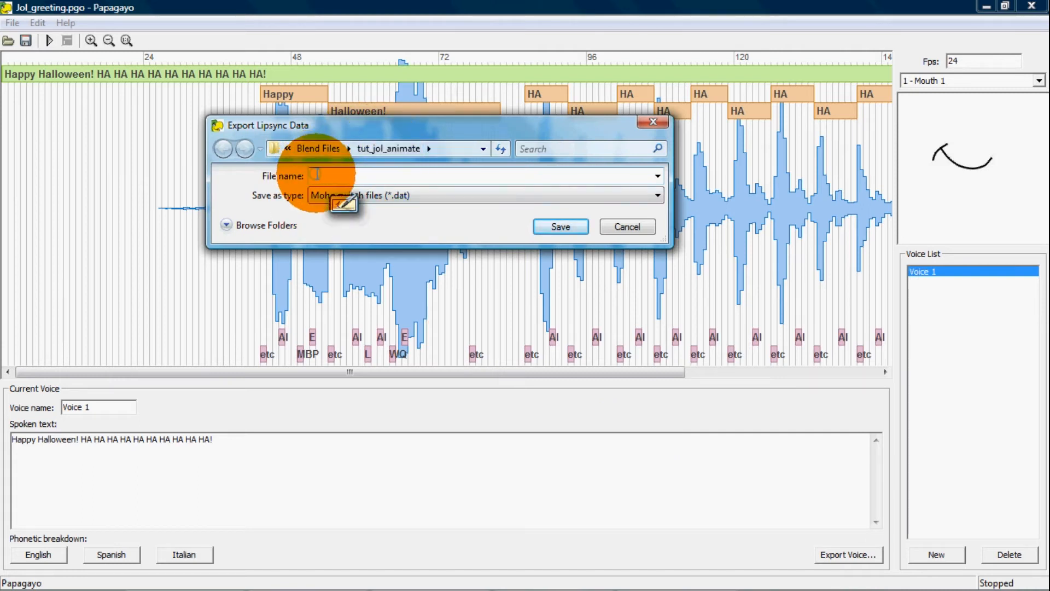
type("tut")
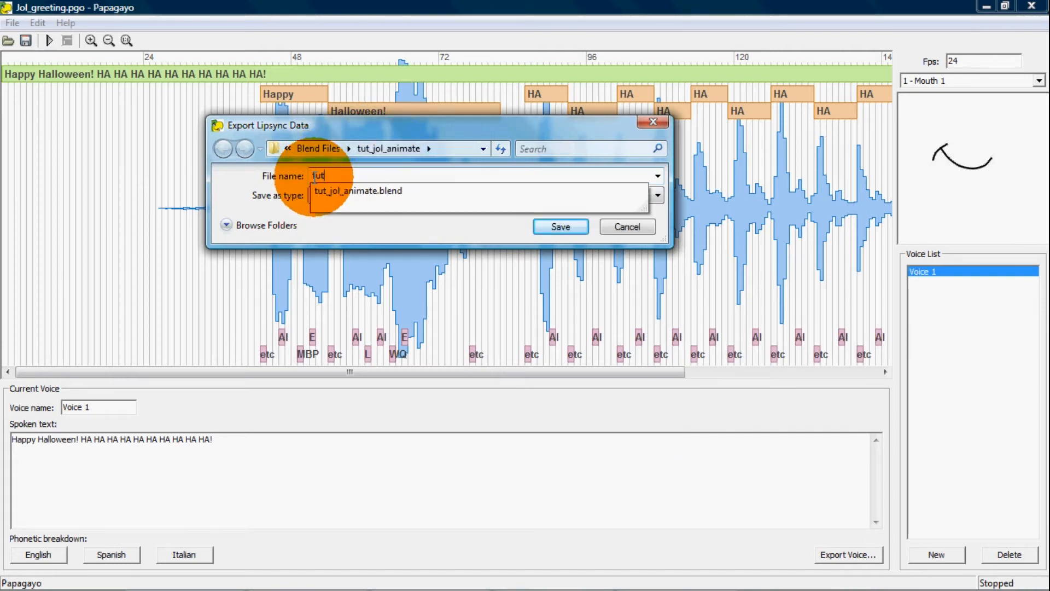
key("BackSpace")
key("BackSpace")
key("BackSpace")
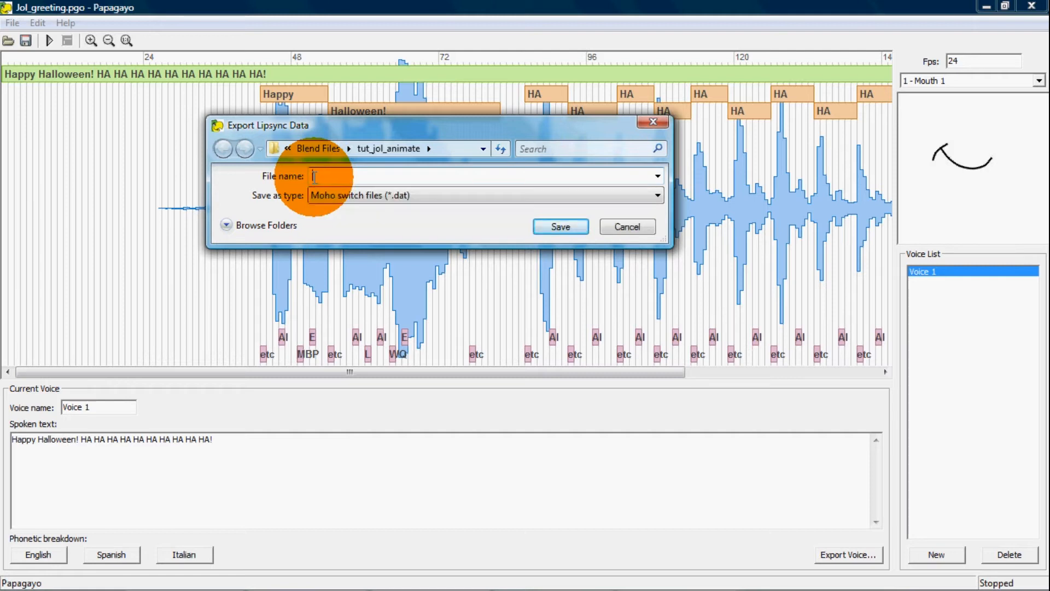
type("Jol_")
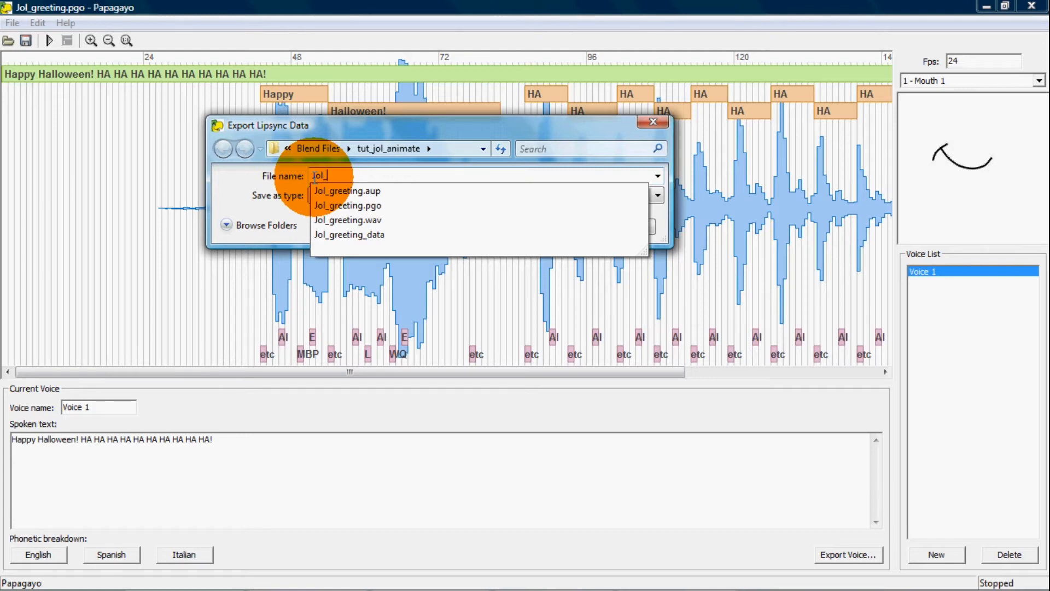
type("greeting")
key("Return")
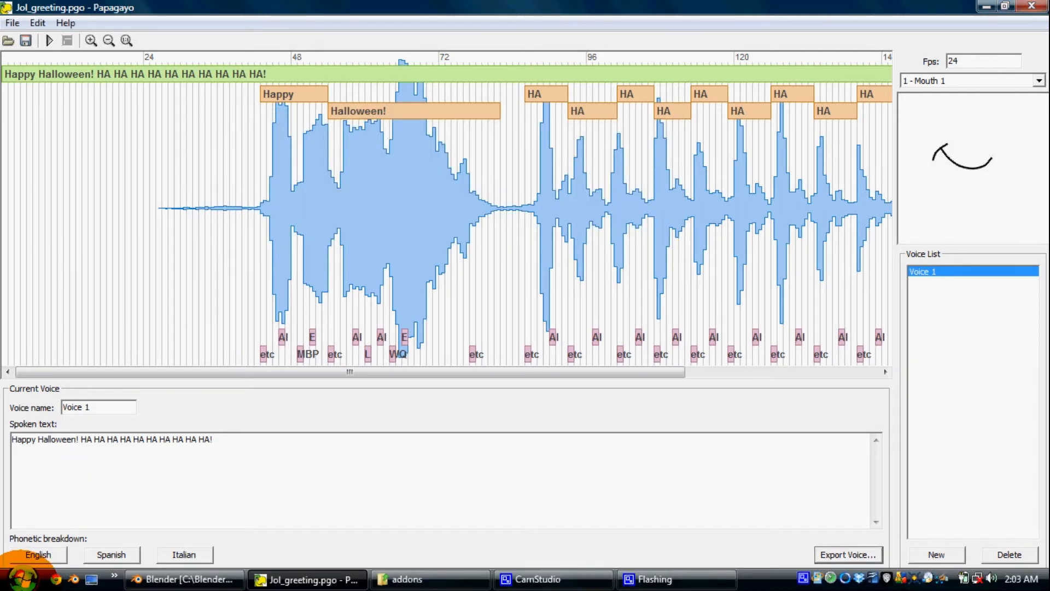
Check for the exported Jol_greeting.dat in C:\Blender\Tutorials\Blend Files\tut_jol_animate, and close the folder window
left_click(22, 578)
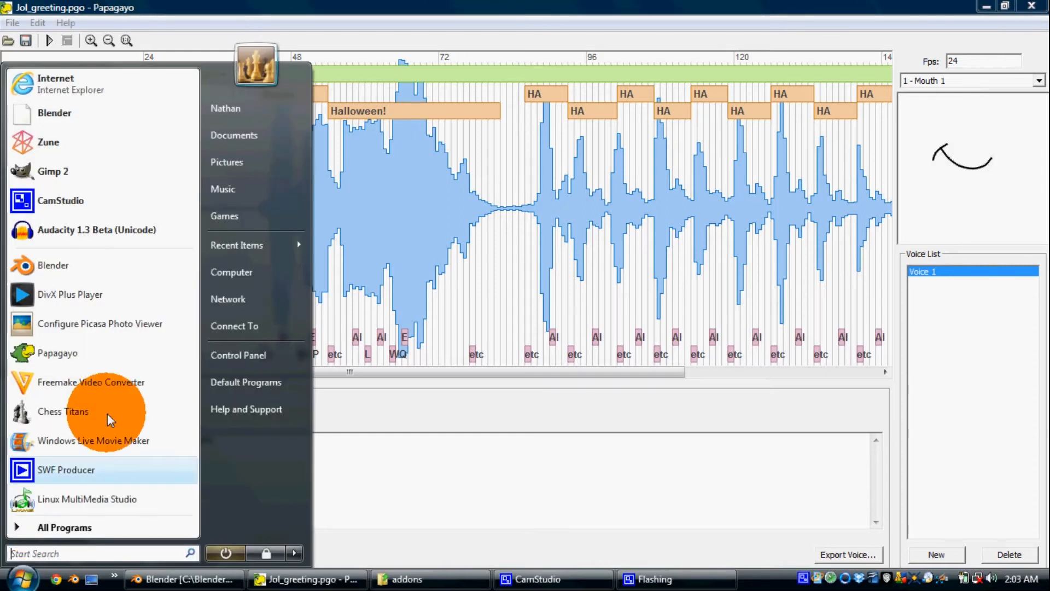
left_click(230, 274)
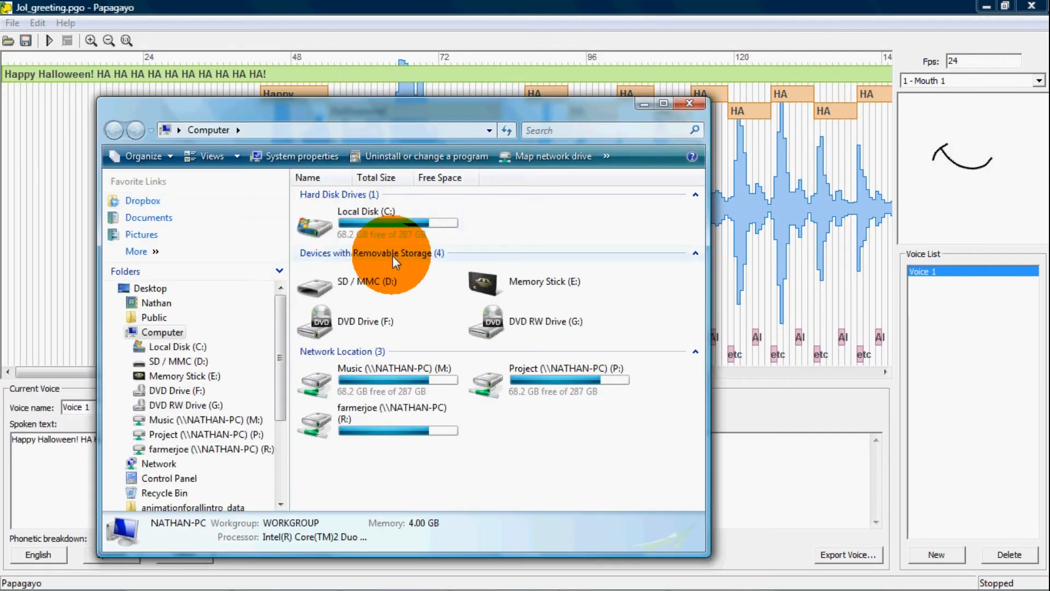
double_click(382, 222)
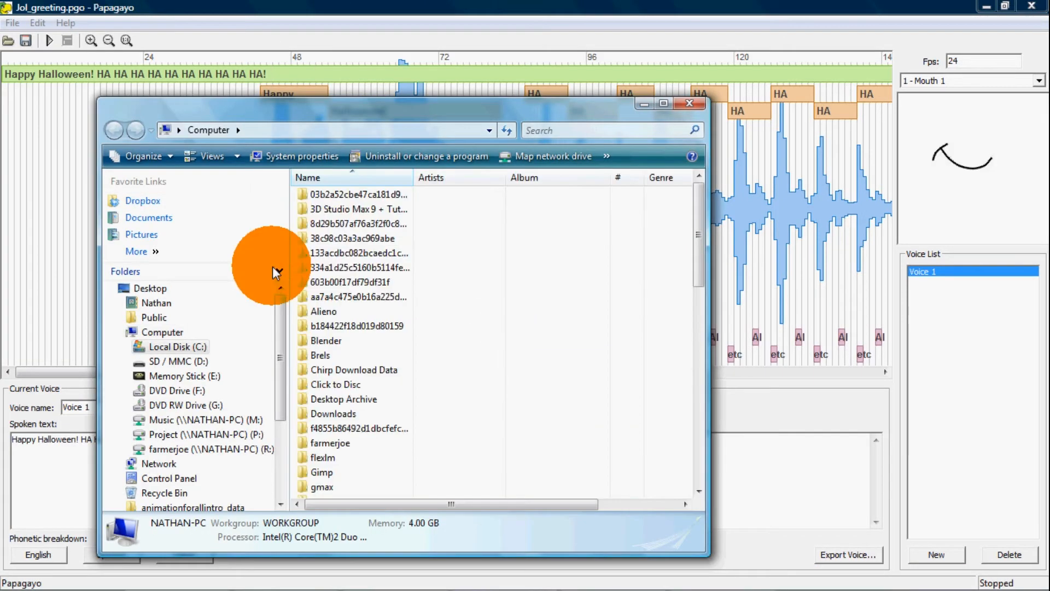
double_click(327, 341)
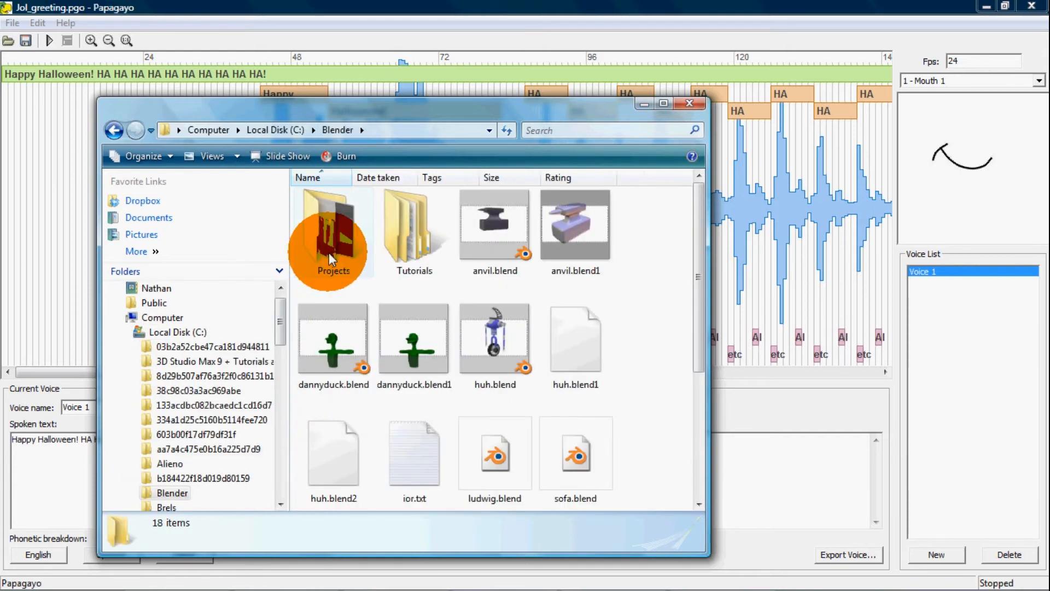
double_click(410, 243)
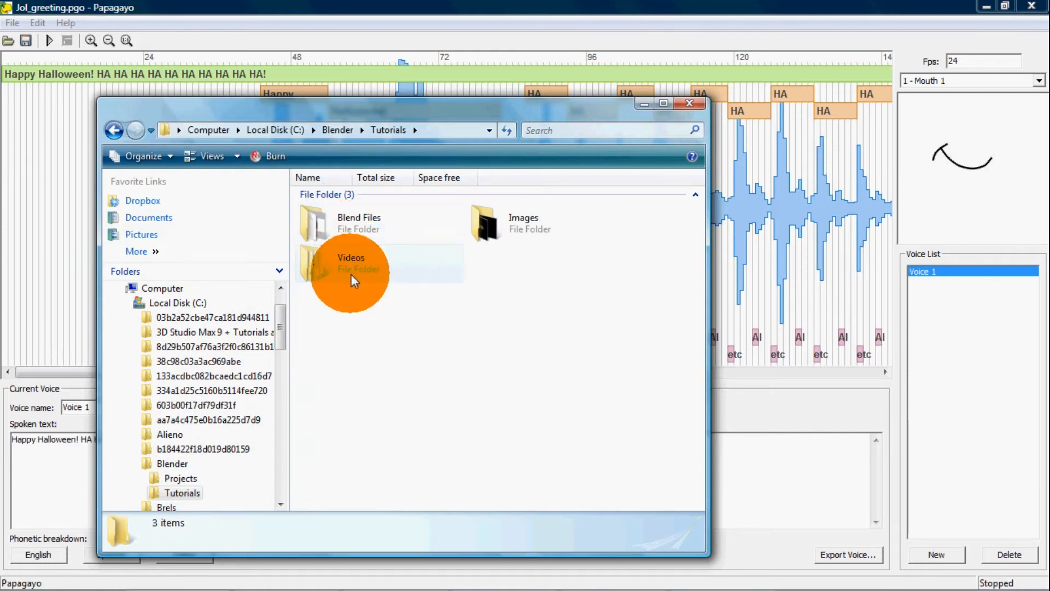
double_click(376, 227)
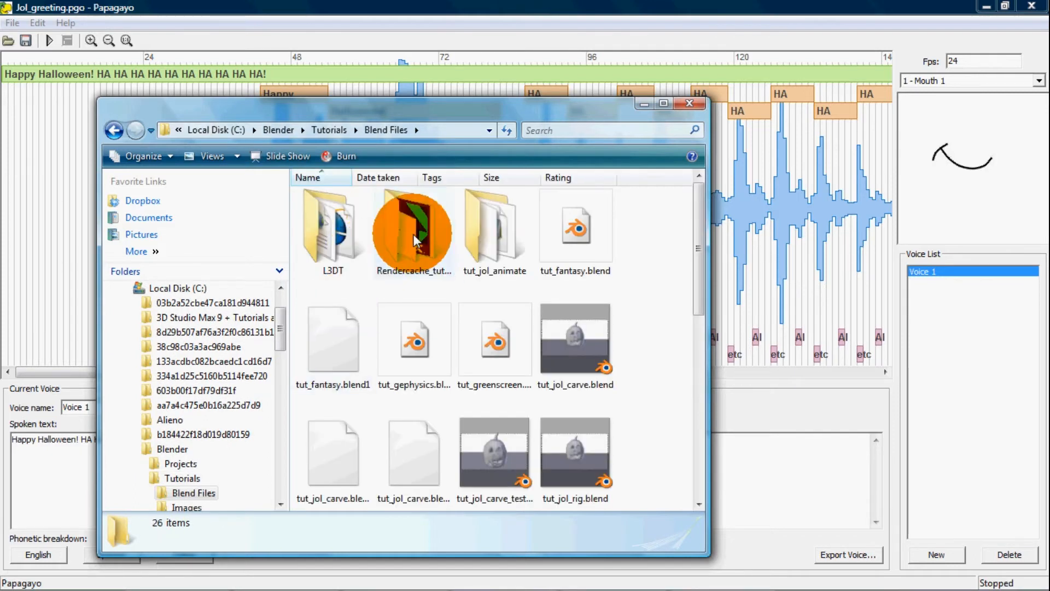
double_click(496, 241)
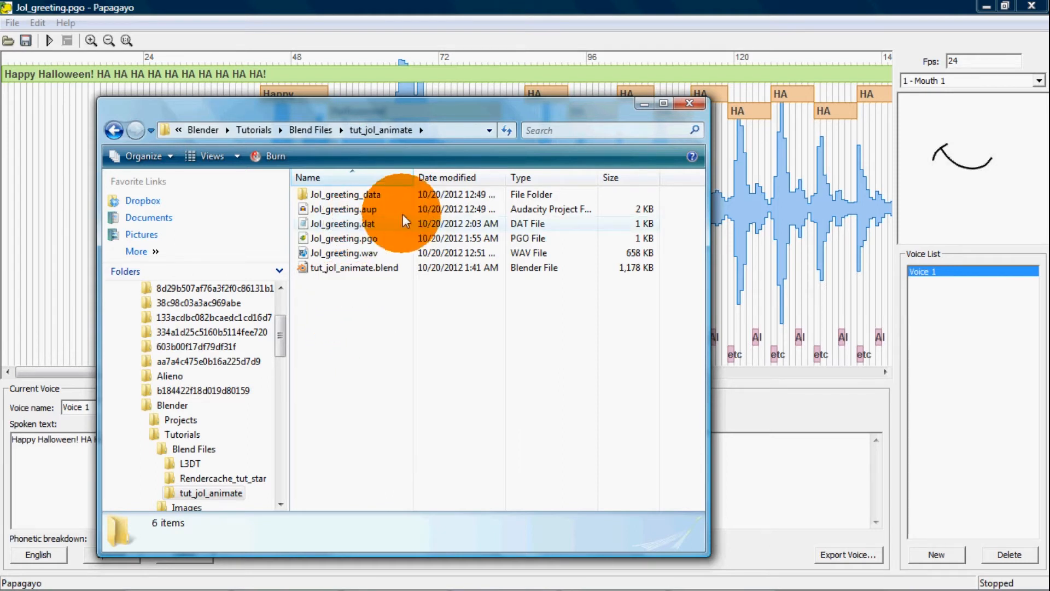
left_click(687, 105)
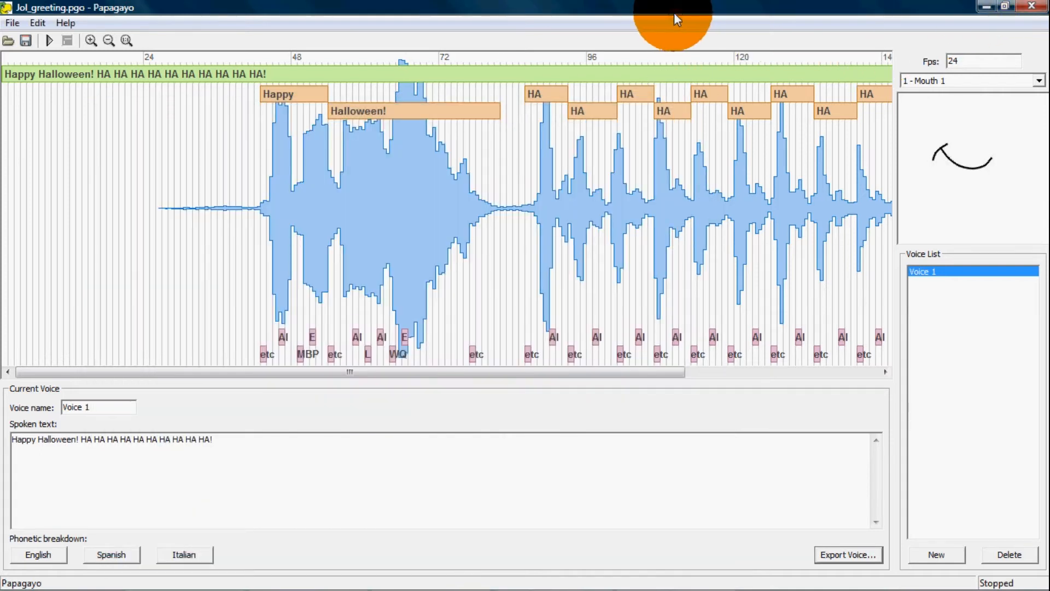
Close Papagayo, switch to Blender, and select the pumpkin mesh to review its phoneme shape keys
left_click(1020, 6)
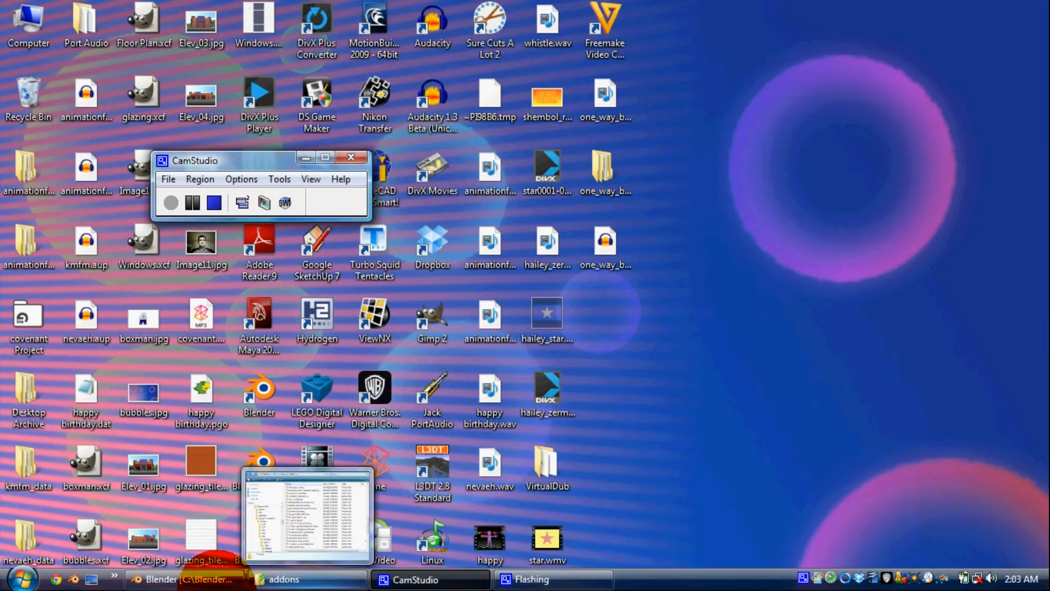
left_click(175, 579)
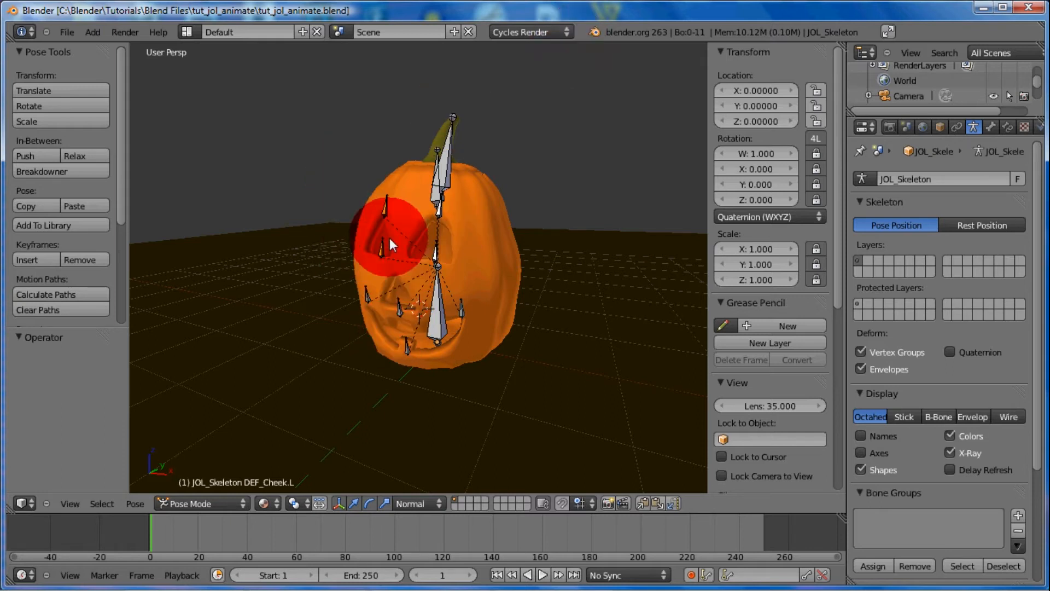
middle_click_drag(392, 253, 419, 271, "shift")
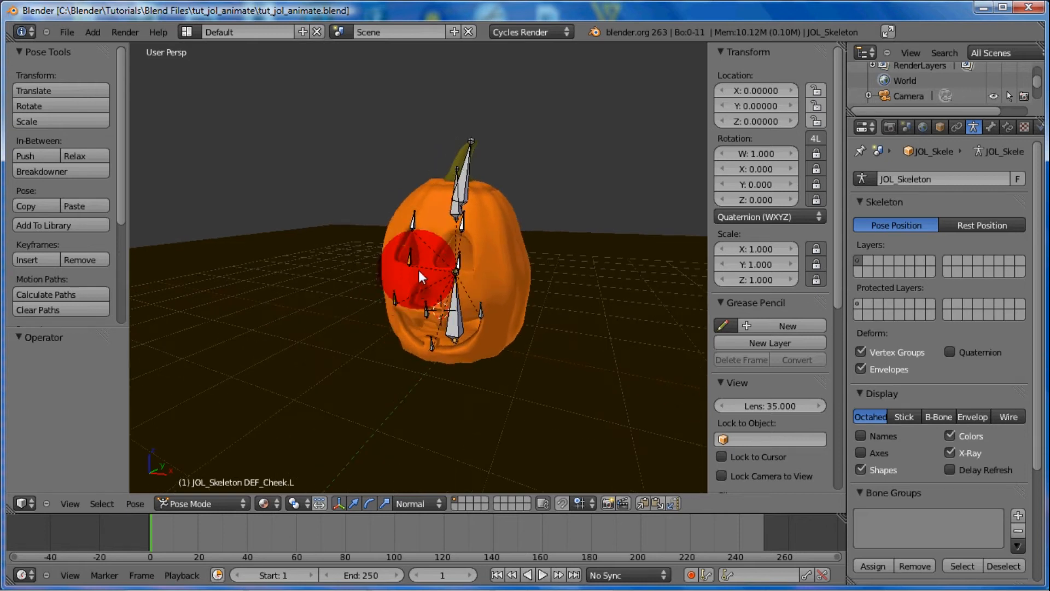
right_click(502, 206)
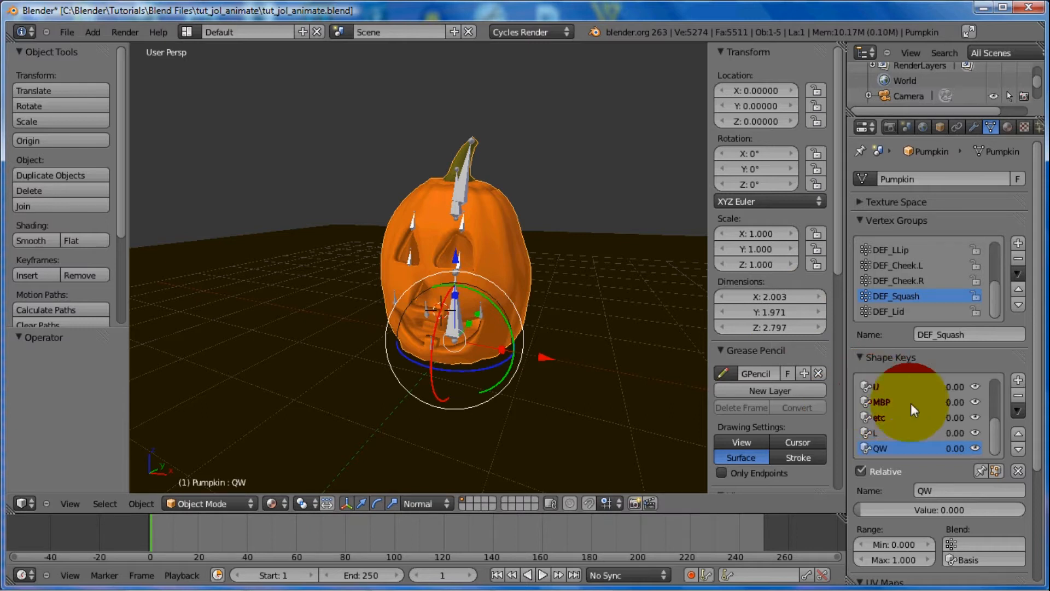
left_click_drag(996, 429, 994, 380)
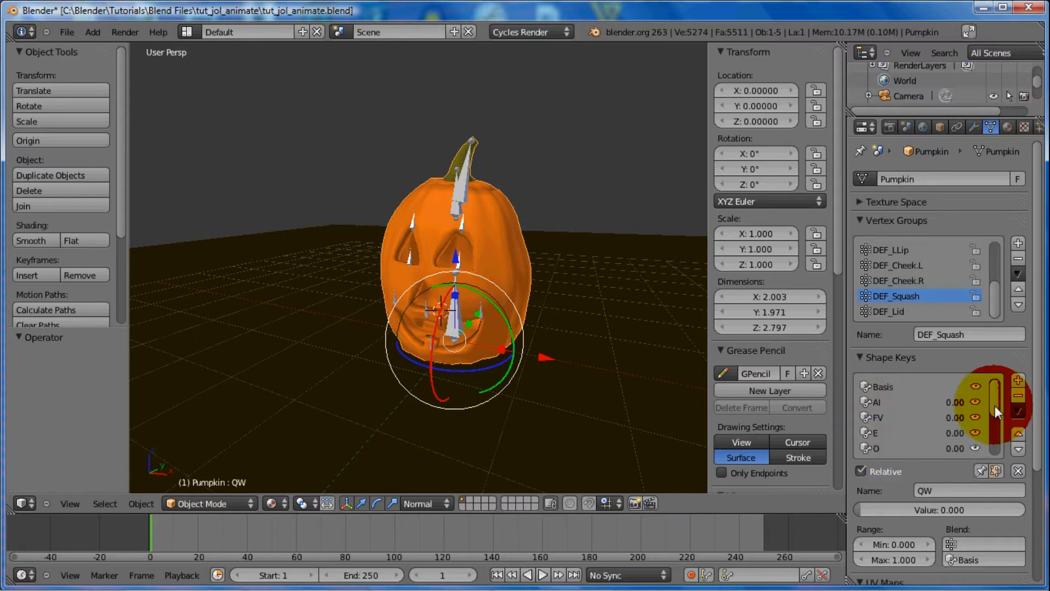
left_click_drag(994, 405, 990, 438)
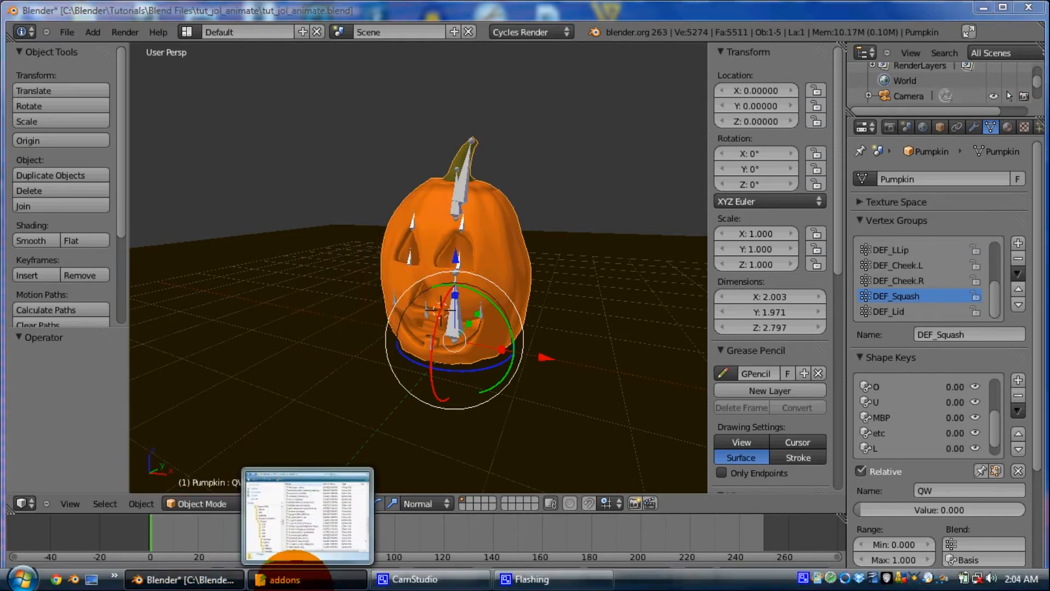
Check the Blender 2.63 addons folder for io_import_lipSync_Importer.py, and enable the LipSync Importer & Blinker addon in the user preferences
left_click(287, 579)
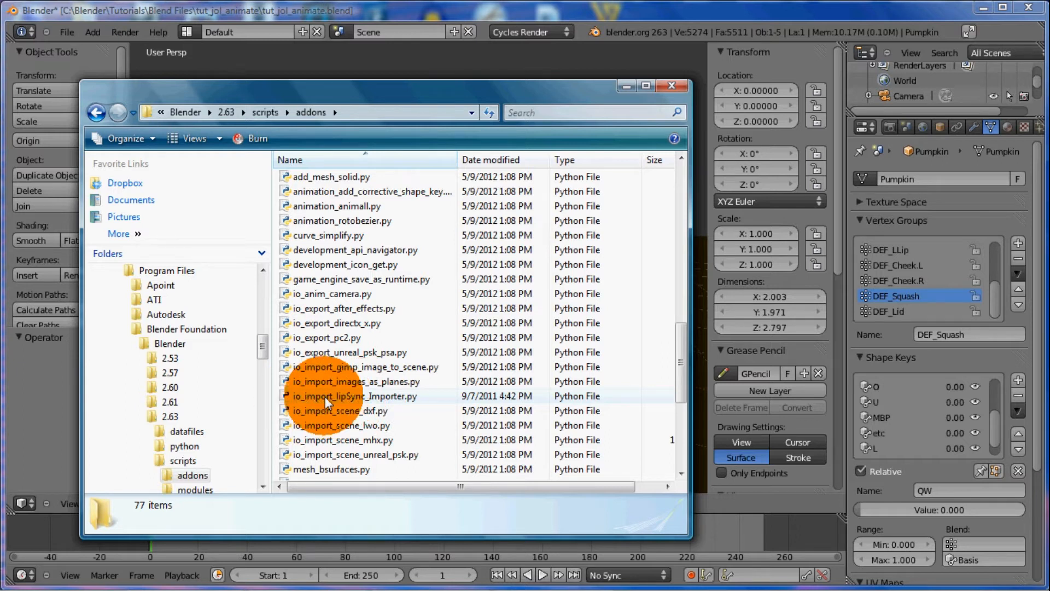
left_click(626, 86)
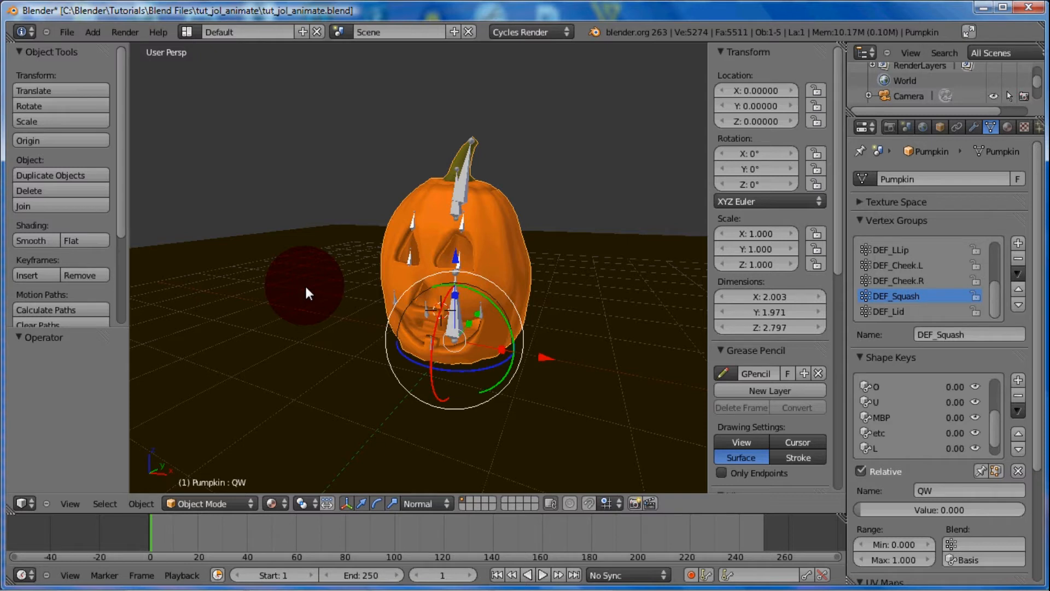
key("ctrl")
key("ctrl+alt+u")
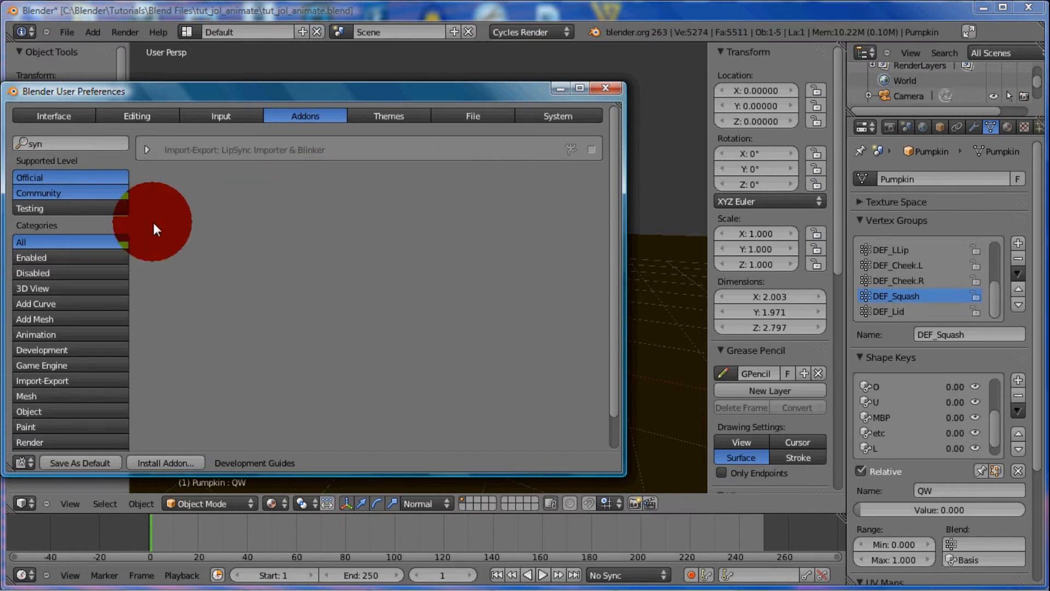
left_click(53, 142)
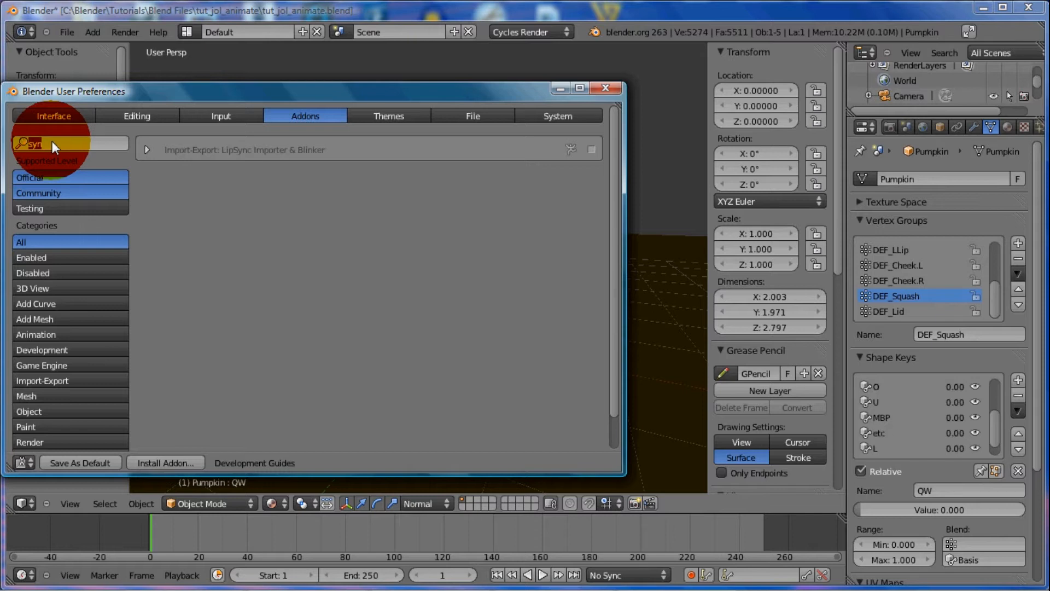
key("BackSpace")
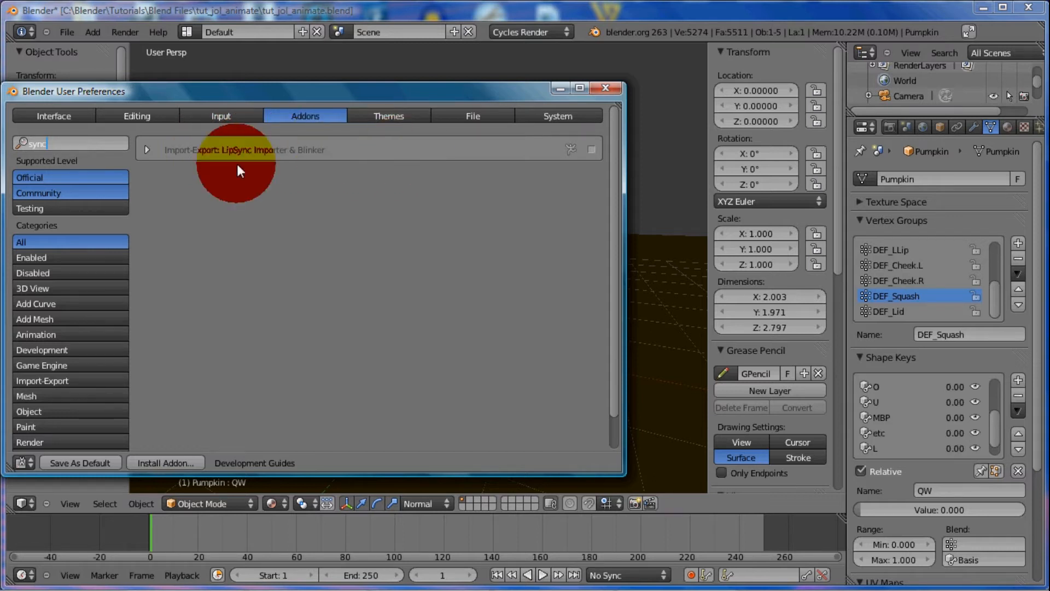
left_click(147, 150)
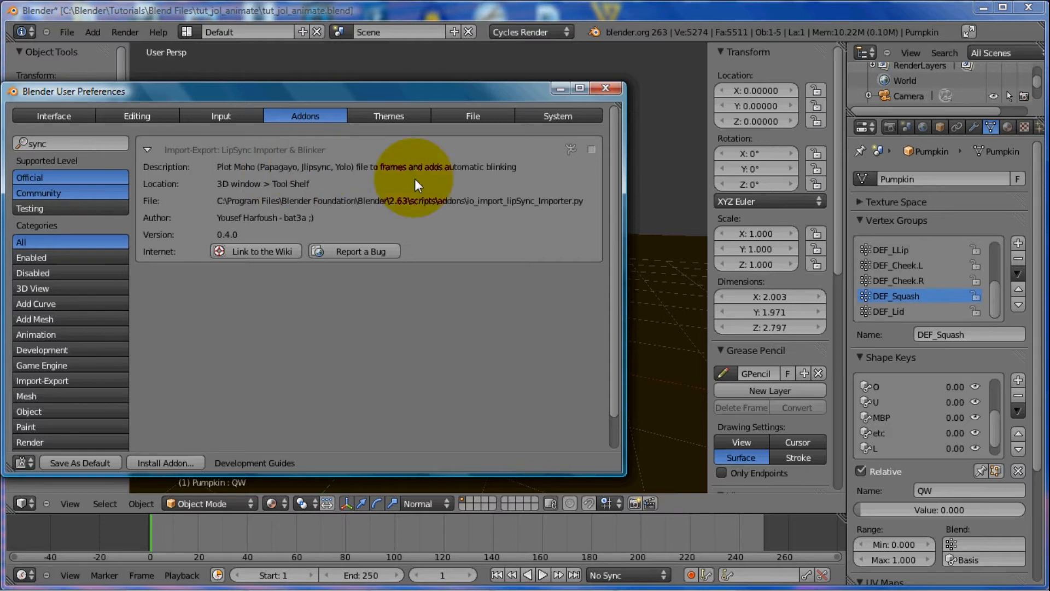
left_click(591, 150)
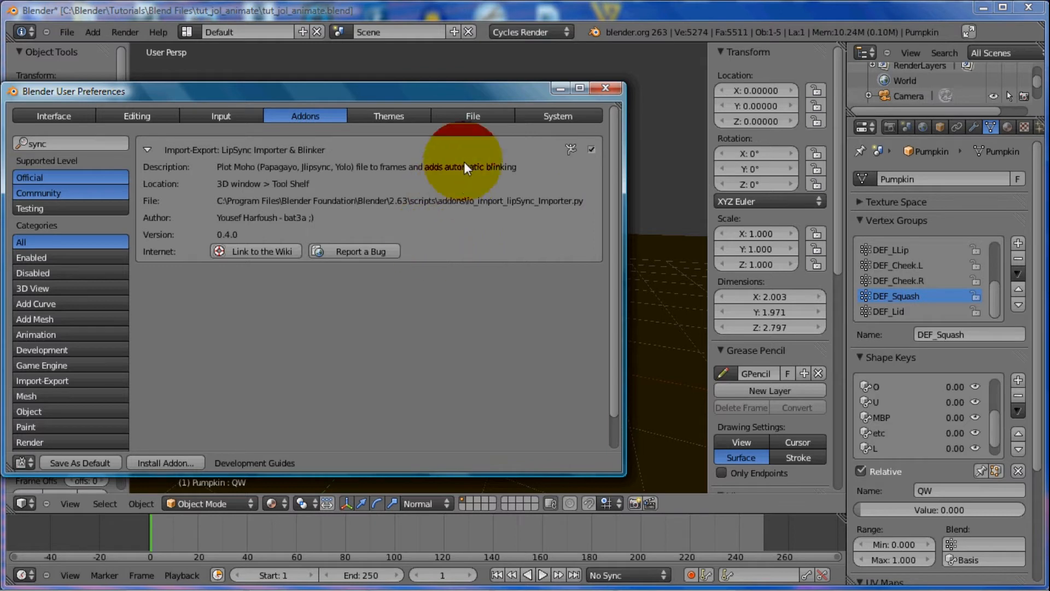
left_click(605, 88)
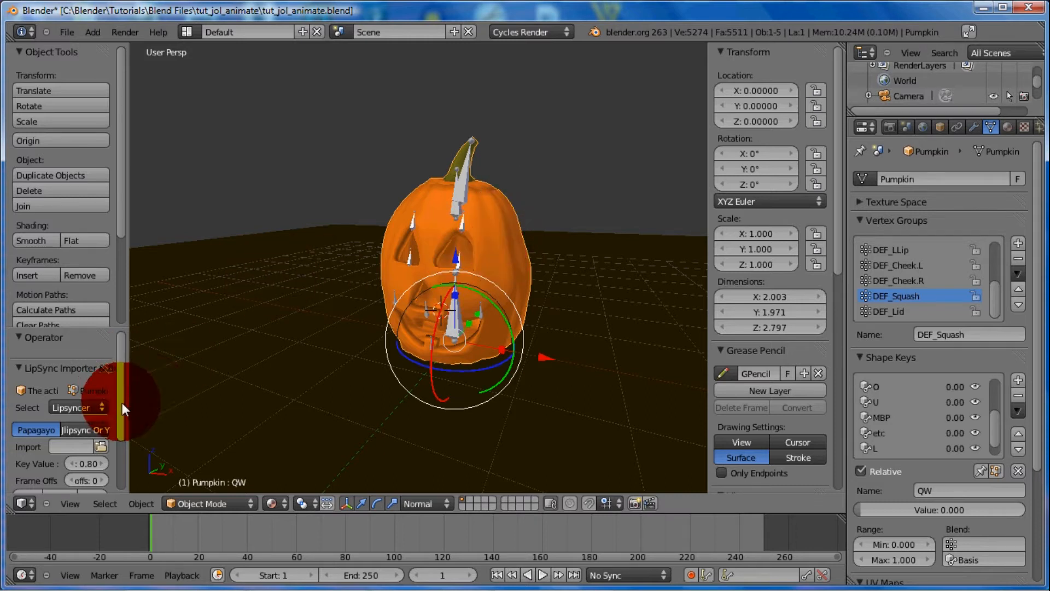
Load Jol_greeting.dat from C:\Blender\Tutorials\Blend Files\tut_jol_animate as the LipSync Importer's Papagayo import file
left_click_drag(122, 403, 126, 435)
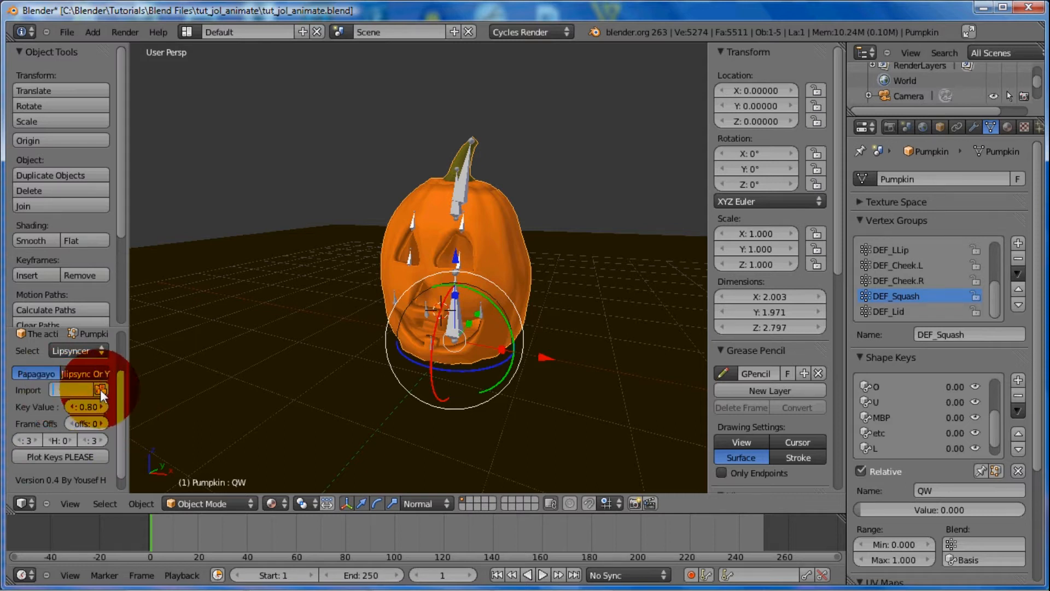
left_click(102, 389)
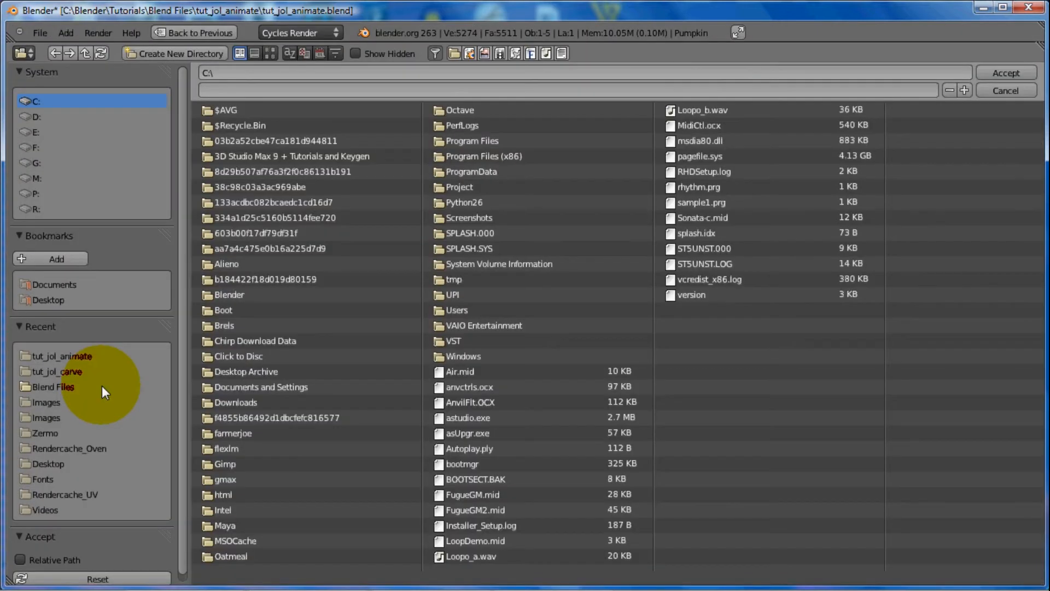
left_click(244, 294)
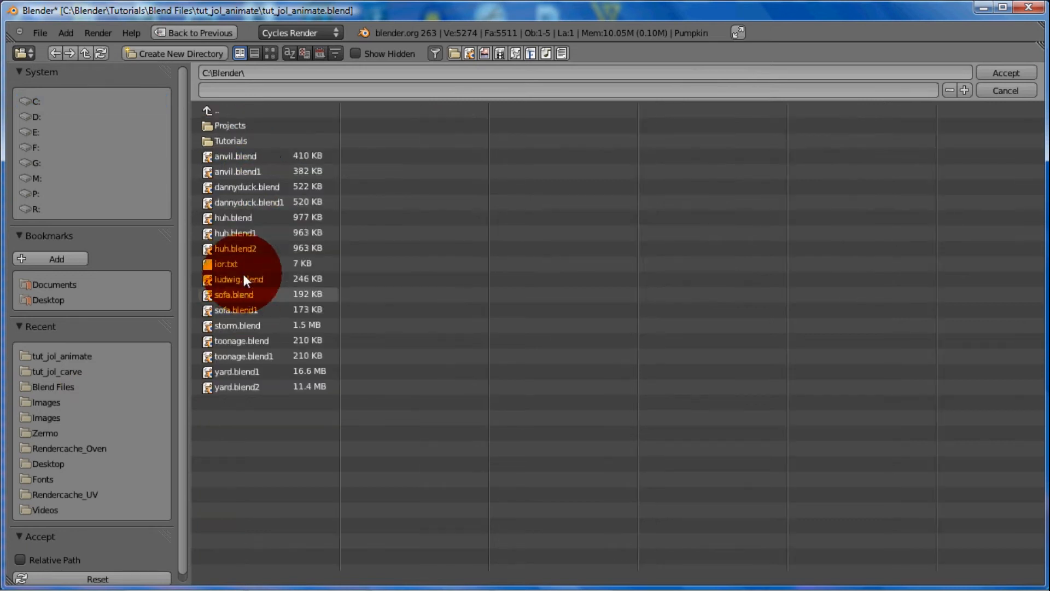
left_click(234, 143)
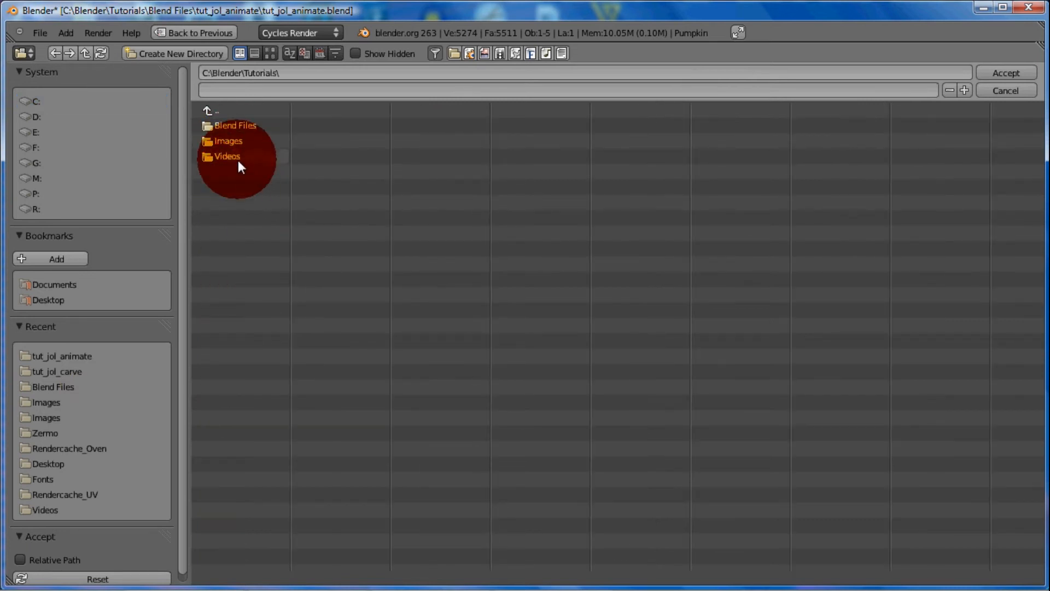
left_click(236, 126)
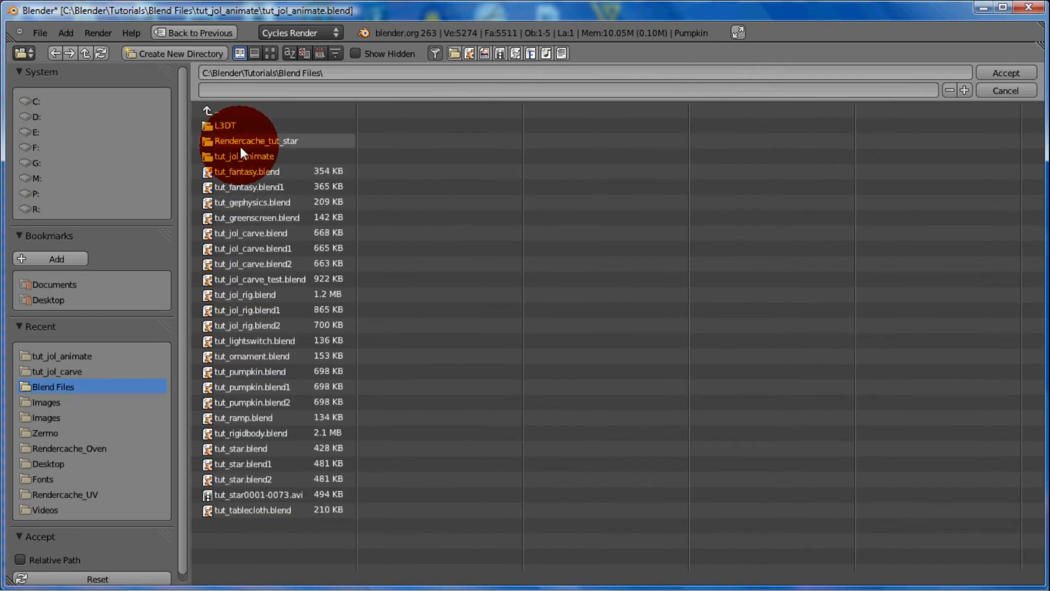
left_click(244, 157)
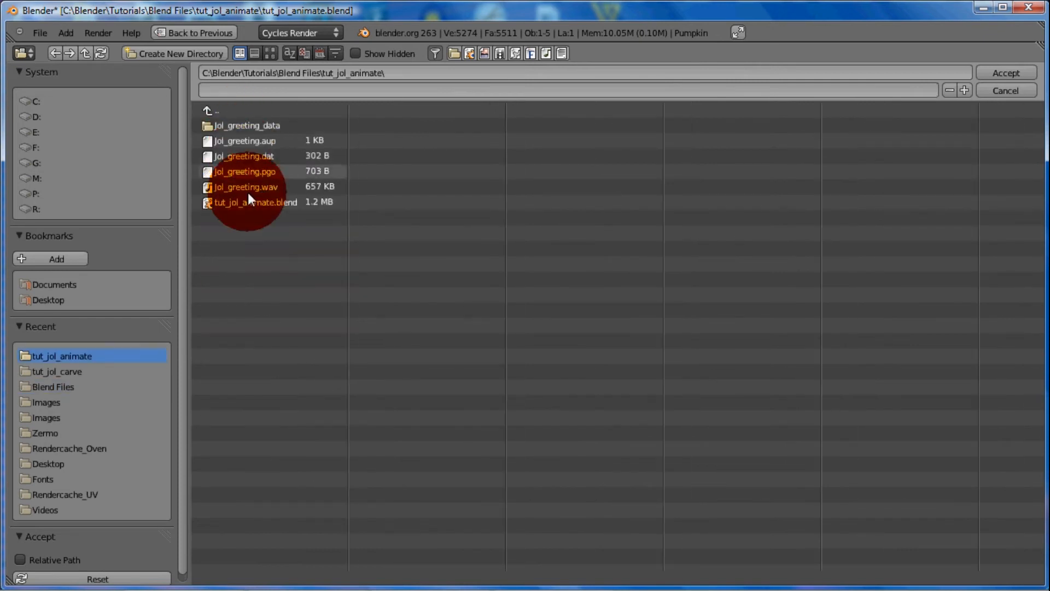
left_click_drag(246, 253, 268, 157)
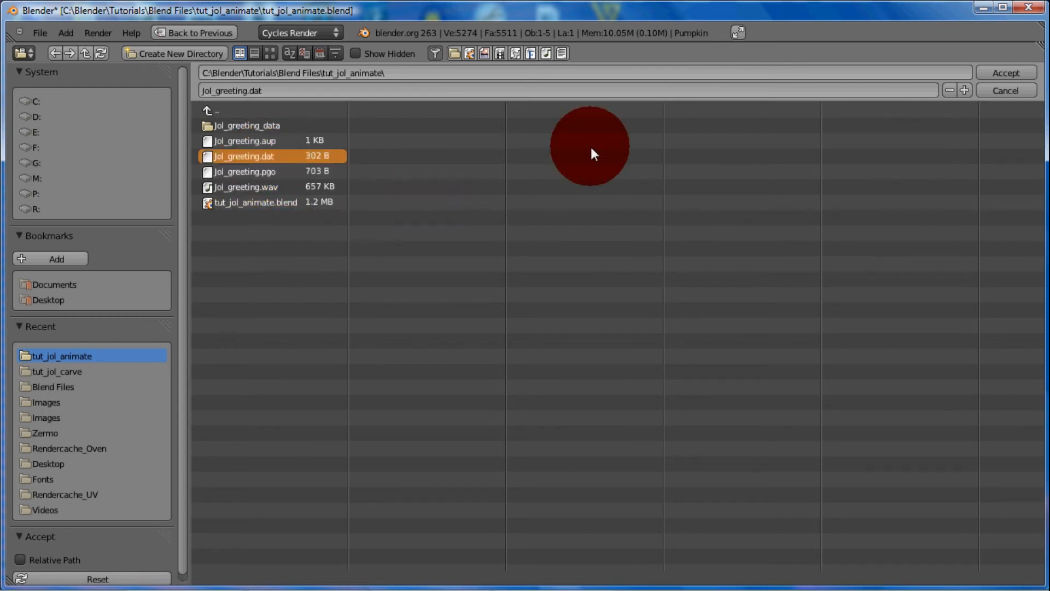
left_click(1000, 73)
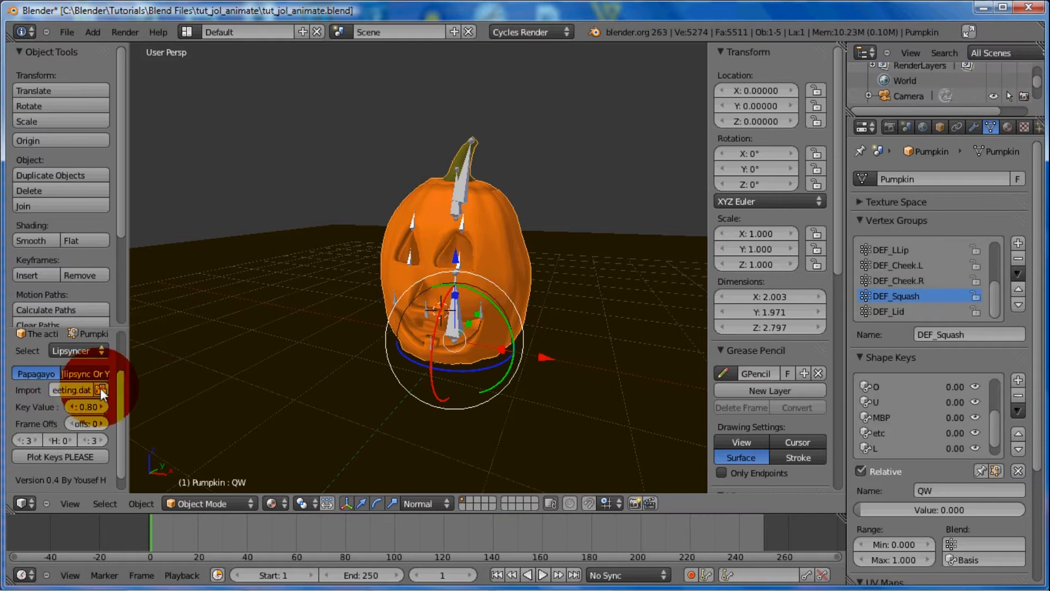
Set the lip-sync key value to 0.90 and plot the Papagayo keys onto the pumpkin's shape keys
left_click_drag(129, 372, 230, 358)
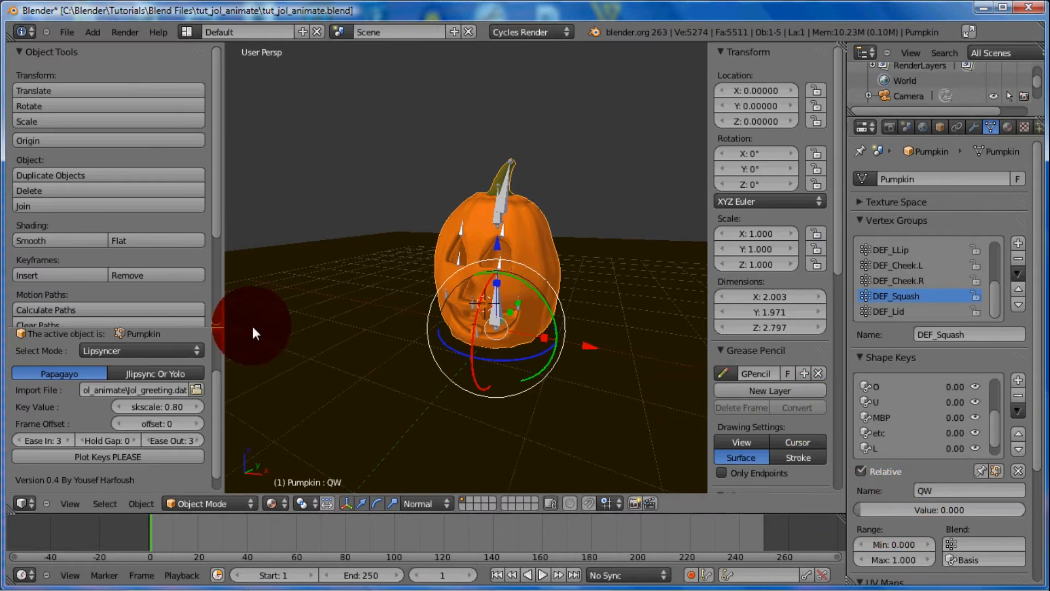
left_click(160, 409)
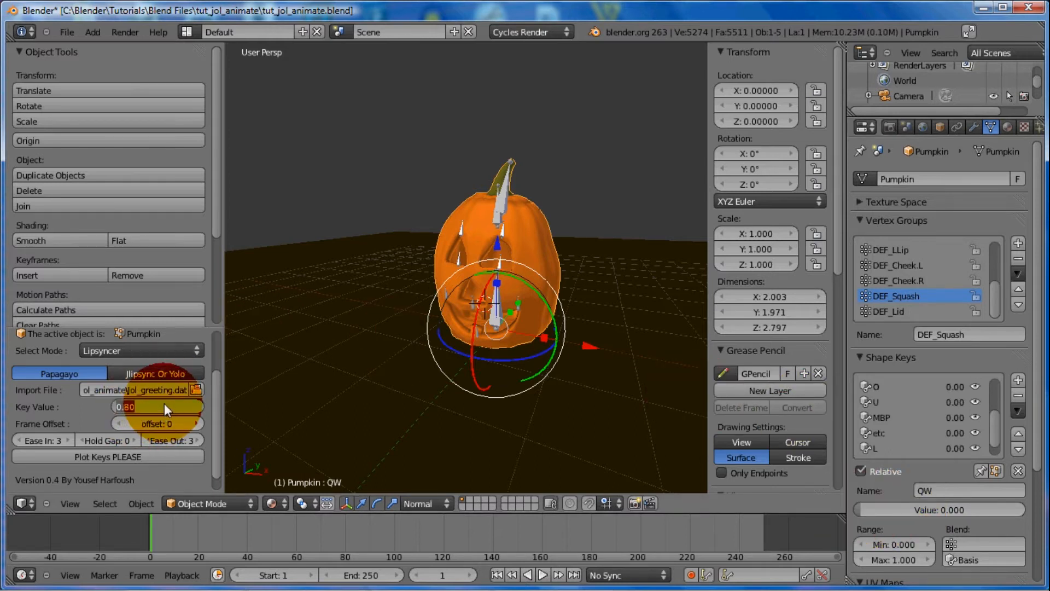
type(".9")
key("Return")
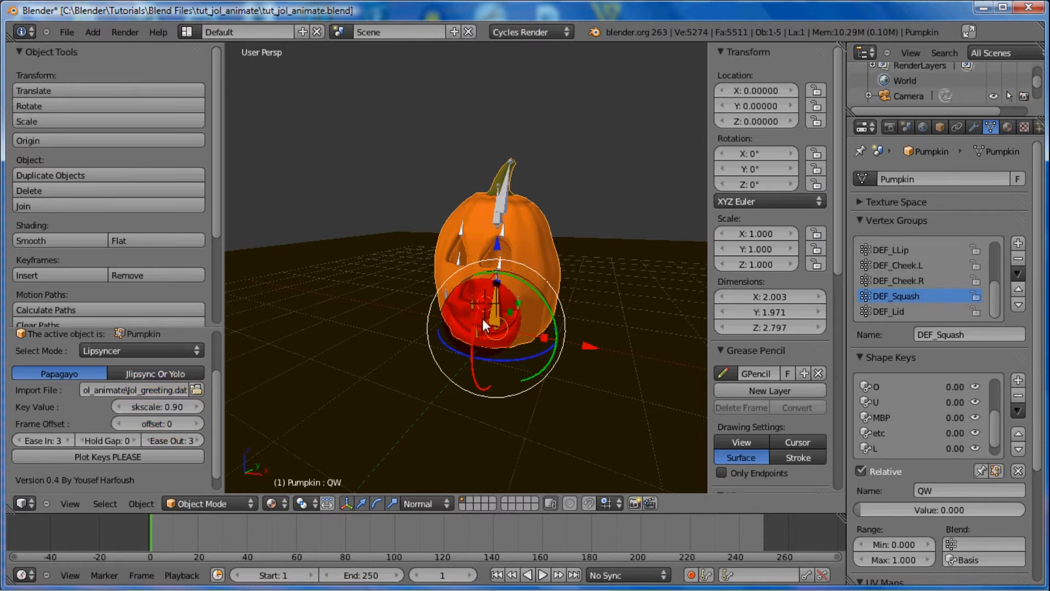
left_click_drag(215, 406, 196, 445)
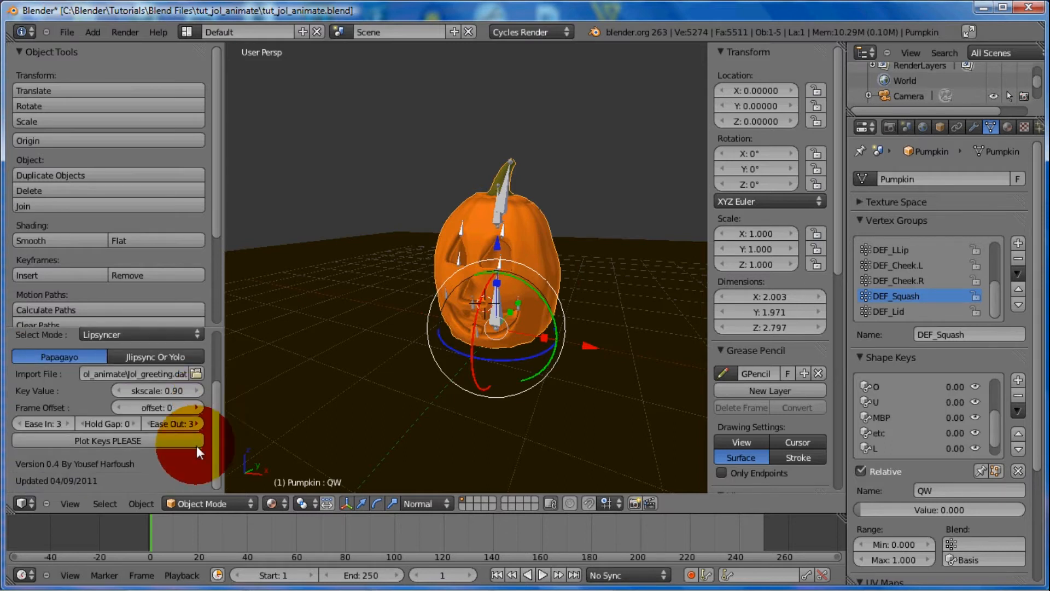
left_click(110, 441)
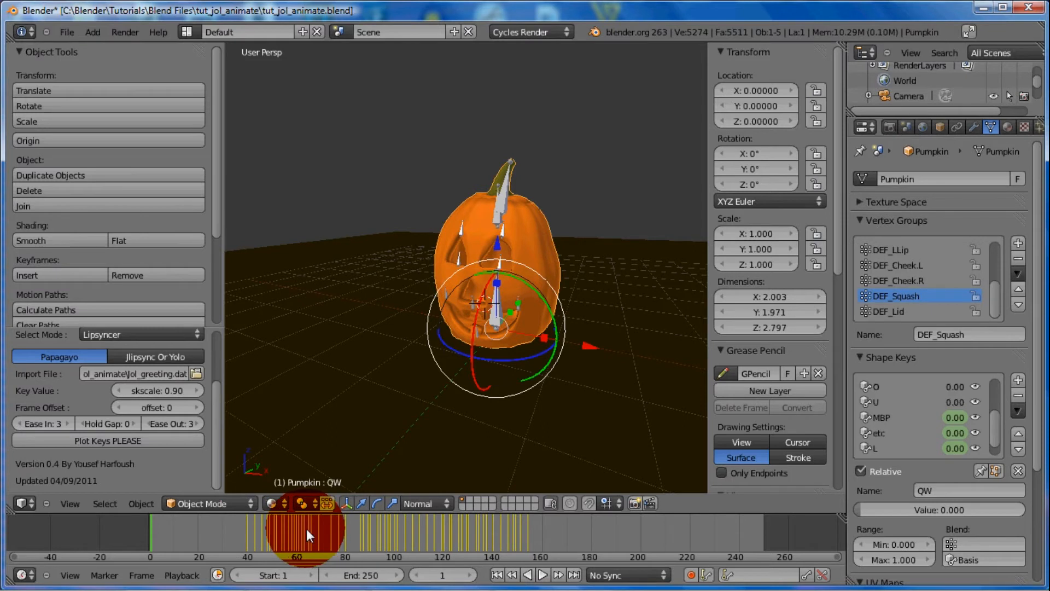
Scrub through the first plotted keyframes, around frames 36 to 47, to check the pumpkin's mouth shapes
left_click(175, 531)
left_click_drag(194, 530, 266, 526)
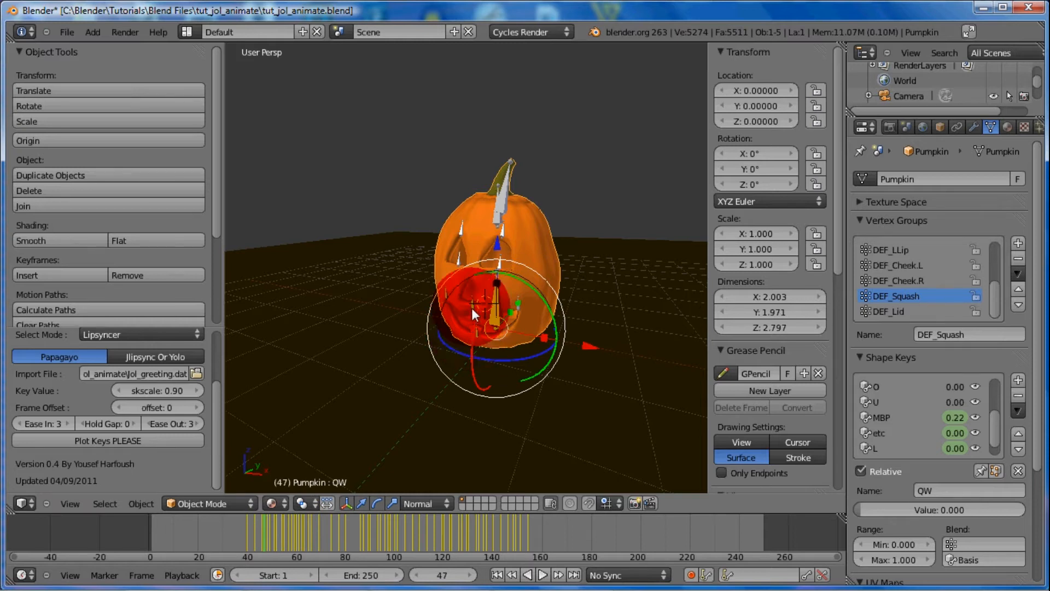
left_click(265, 530)
mouse_move(264, 530)
left_mouse_down()
mouse_move(532, 521)
mouse_move(238, 534)
mouse_move(248, 528)
left_mouse_up()
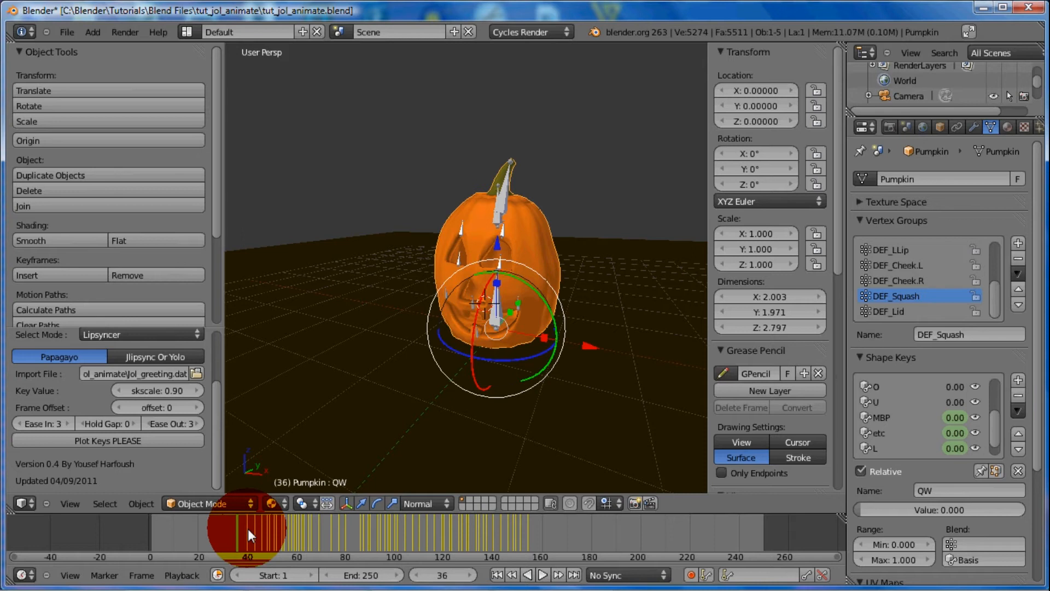
Switch to the Video Editing layout and add Jol_greeting.wav from the tut_jol_animate folder as a sound strip
key("ctrl")
key("ctrl+Left")
key("ctrl+Left")
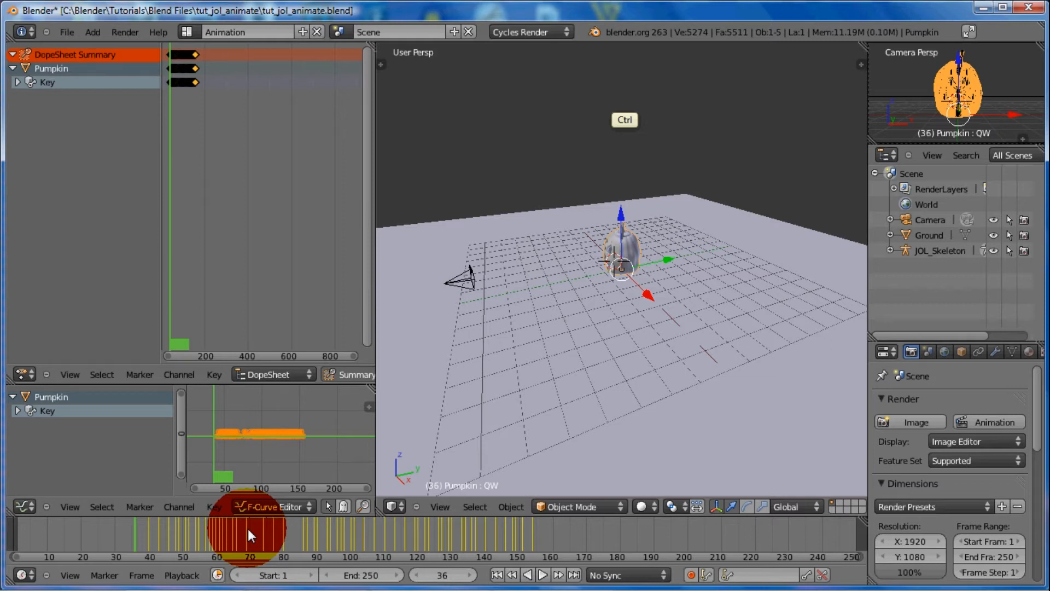
key("ctrl+Left")
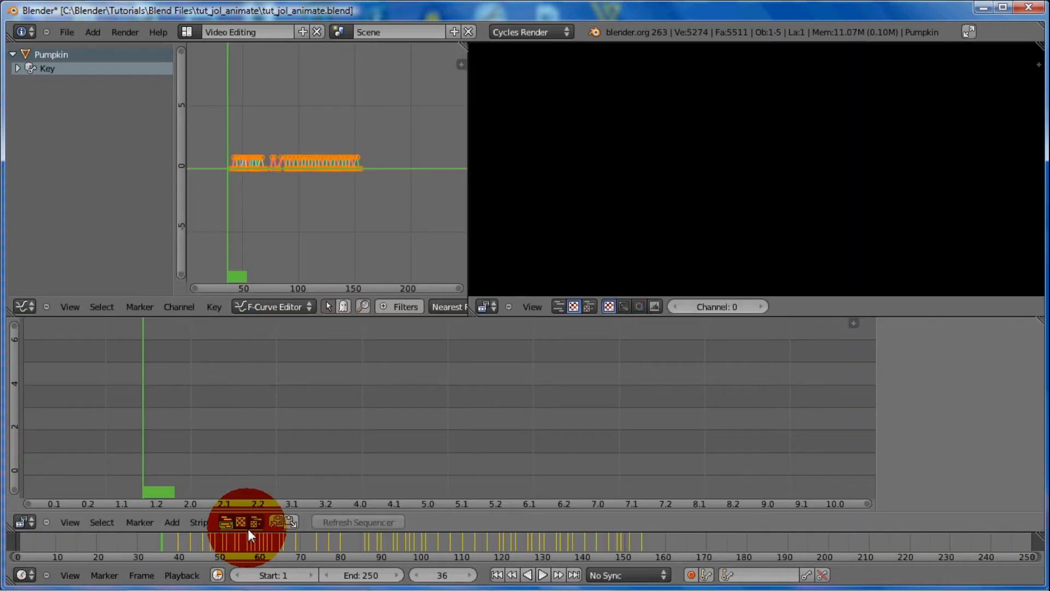
left_click(171, 523)
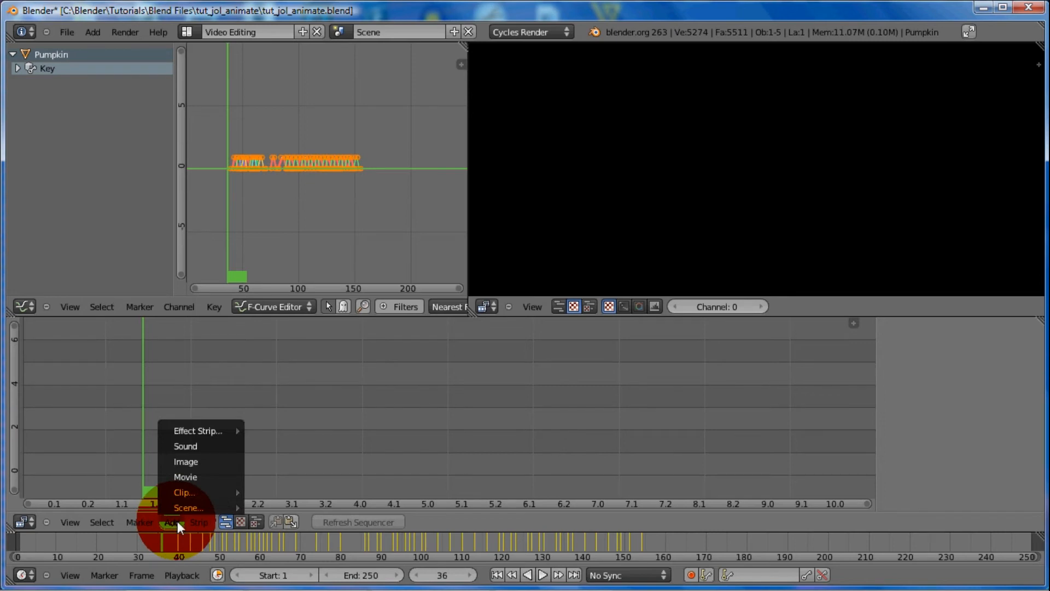
left_click(186, 446)
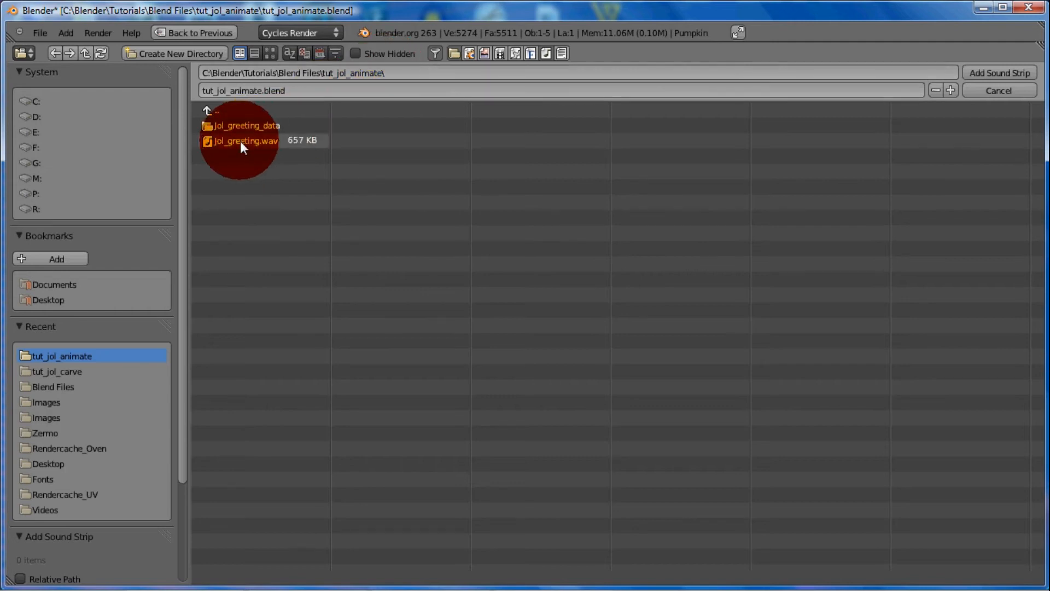
left_click(223, 142)
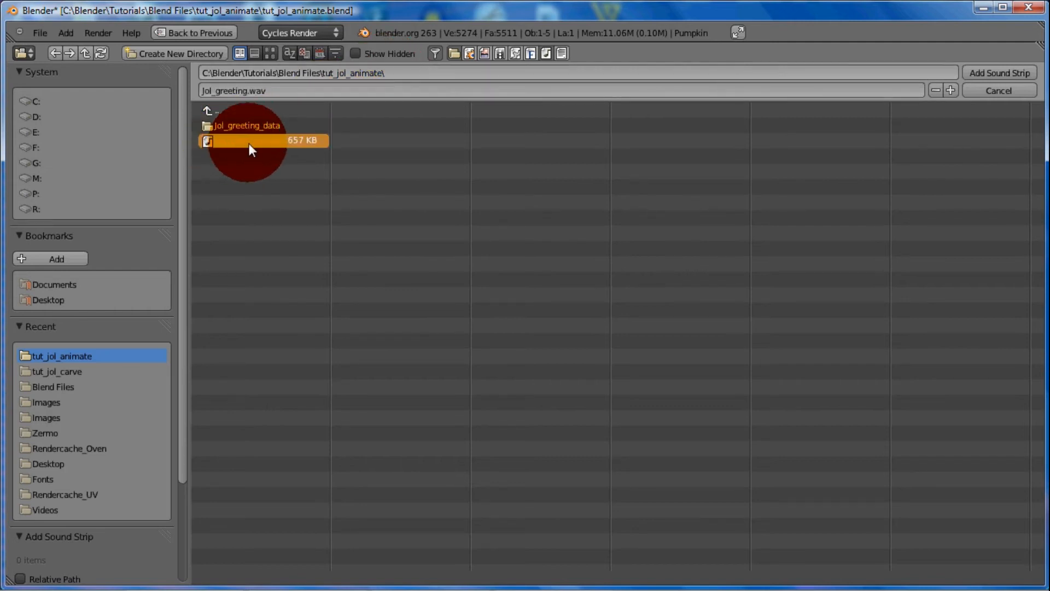
left_click(1003, 75)
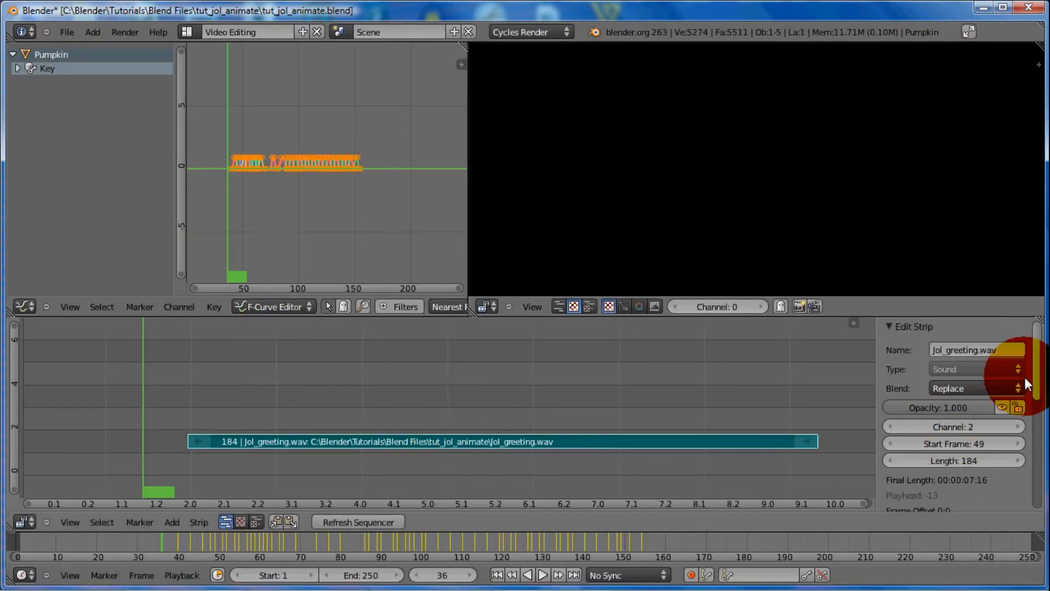
Set the start frame of the Jol_greeting.wav sound strip to 1
left_click_drag(1036, 380, 907, 374)
left_click(947, 408)
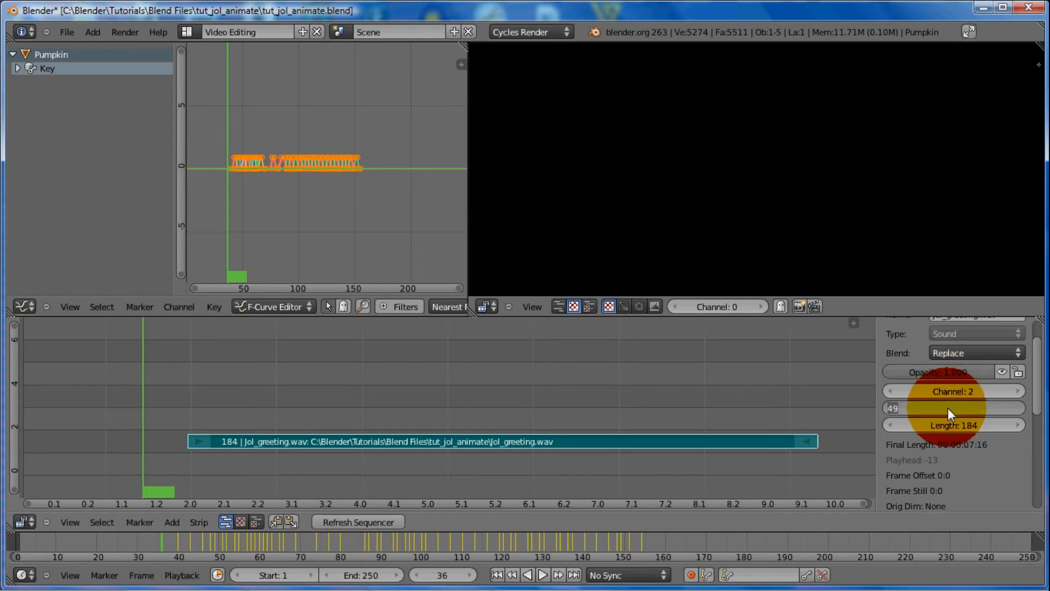
type("1")
key("Return")
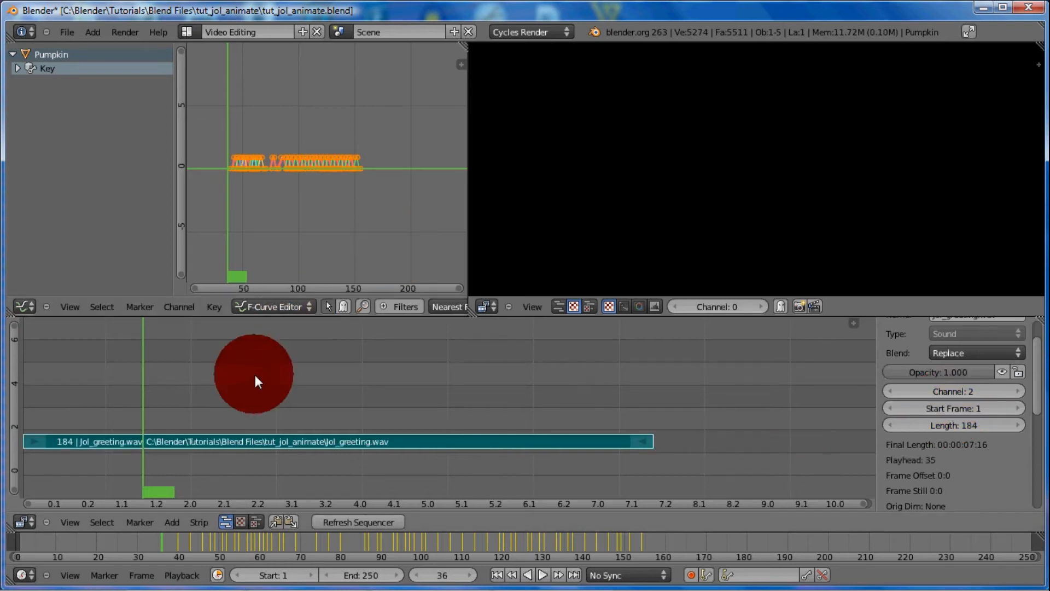
middle_click_drag(186, 407, 316, 386)
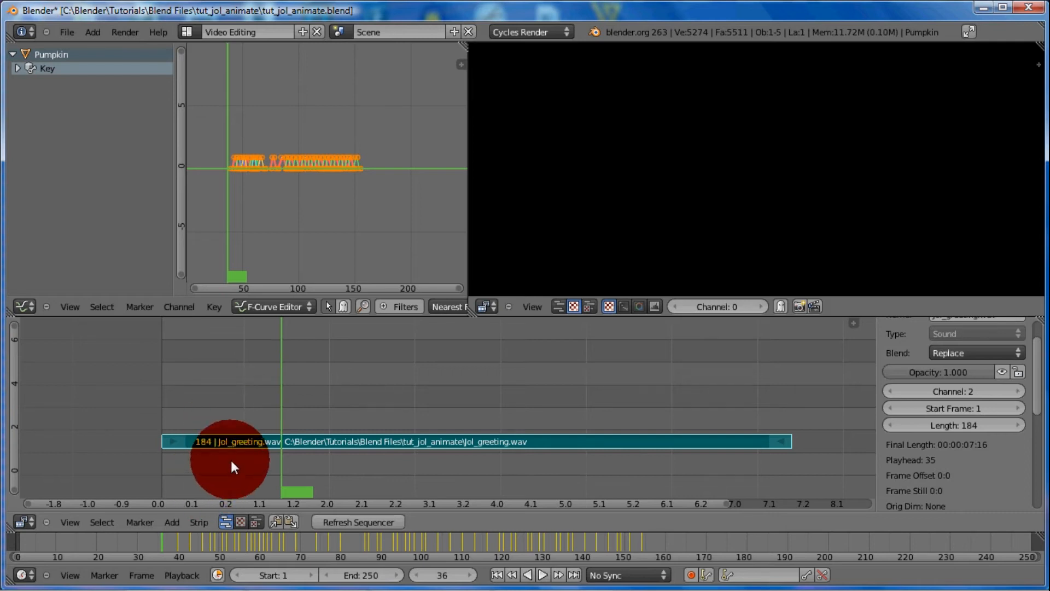
Move the playhead to frame 1 and enable Audio Scrubbing for playback
left_click_drag(258, 468, 85, 508)
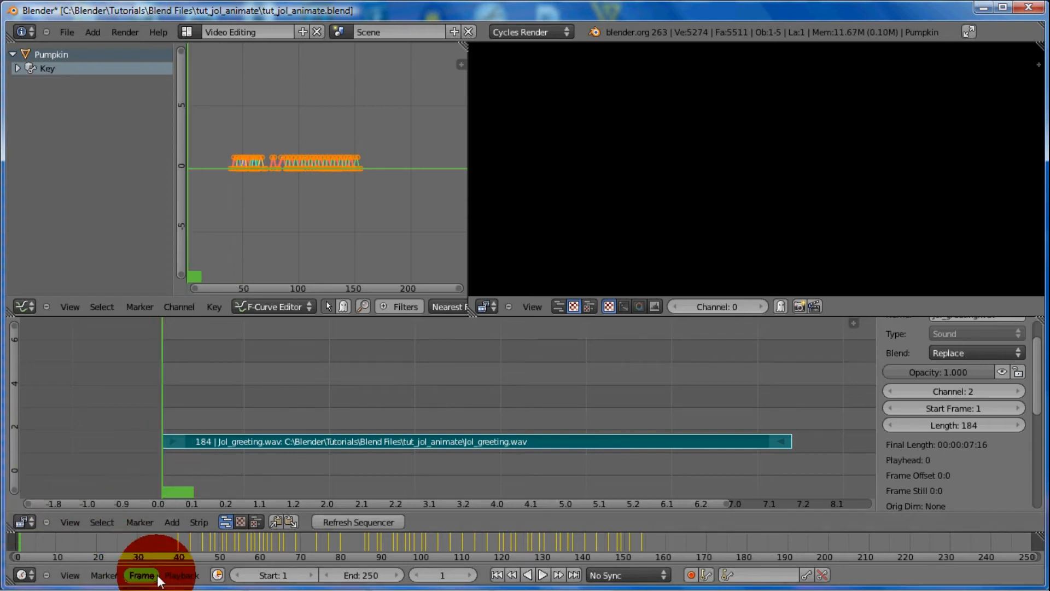
left_click(175, 575)
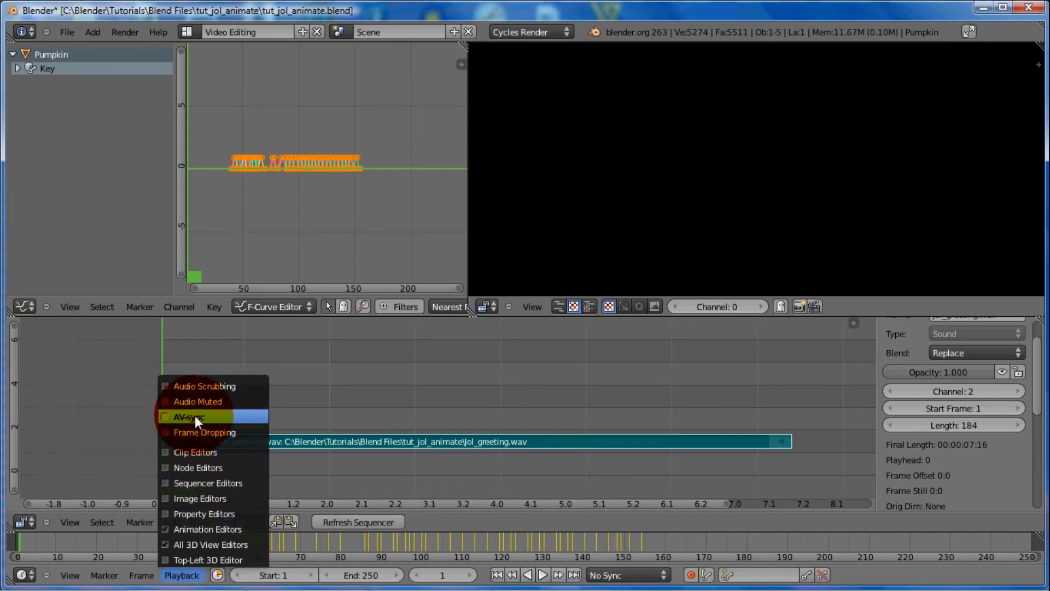
left_click(202, 386)
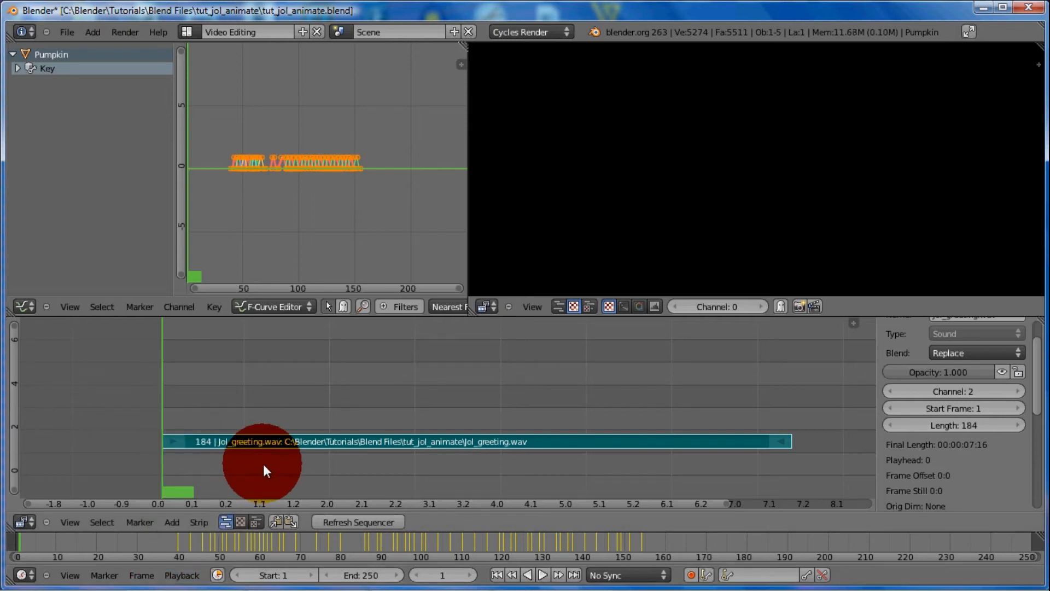
Return to the Default layout and scrub through the plotted keyframes to compare the mouth movement with the greeting audio
key("ctrl+Right")
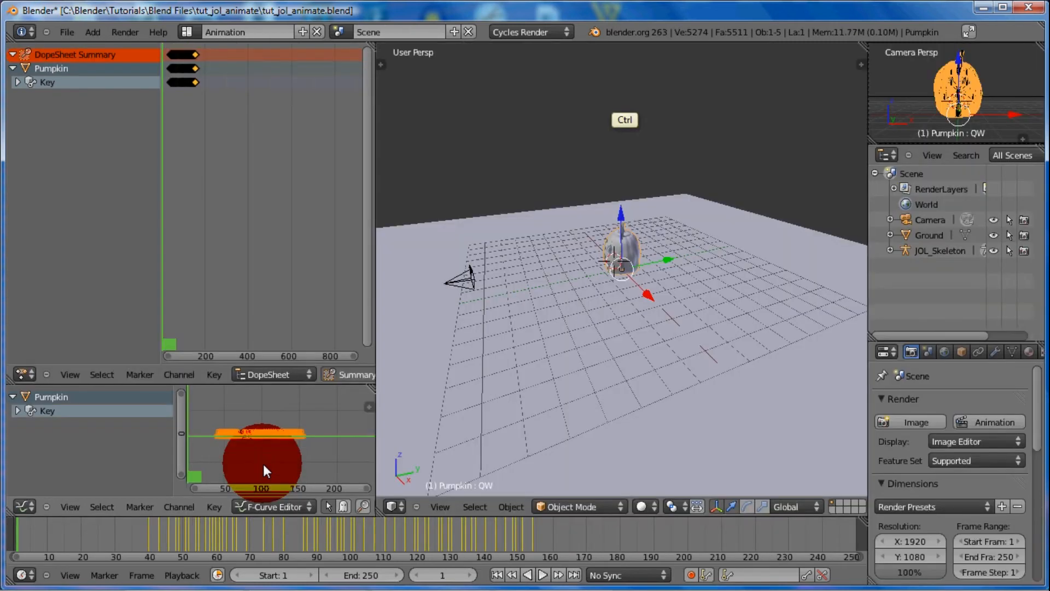
key("ctrl+Right")
key("ctrl+Right")
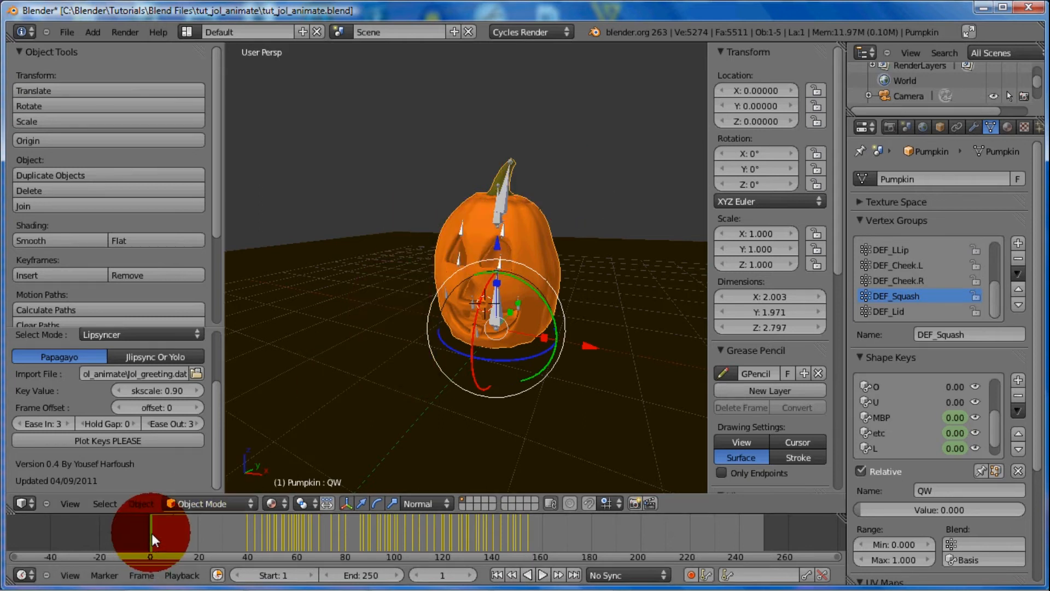
left_click_drag(150, 532, 547, 517)
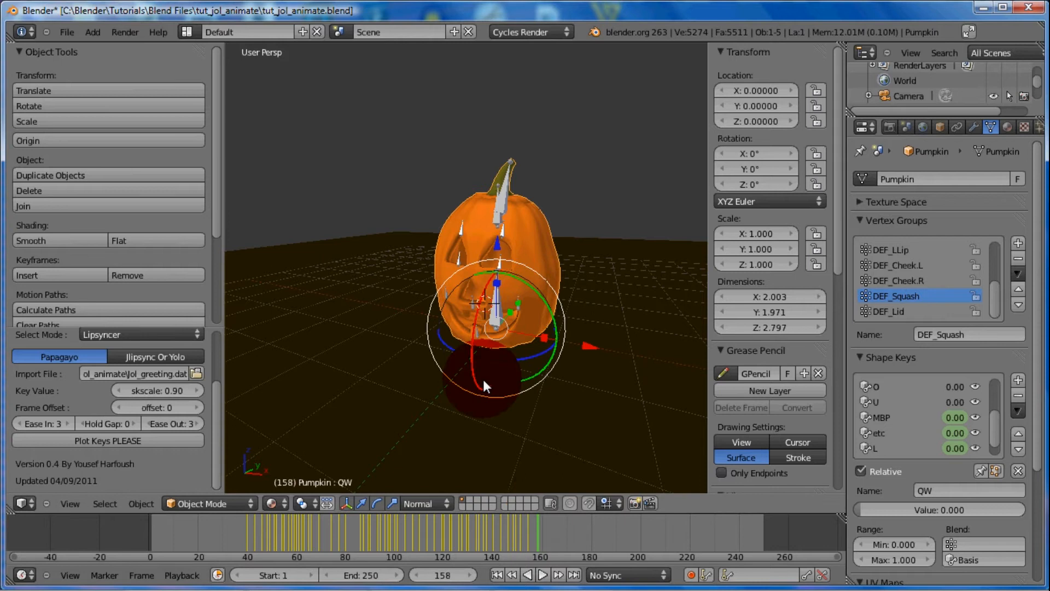
left_click(546, 533)
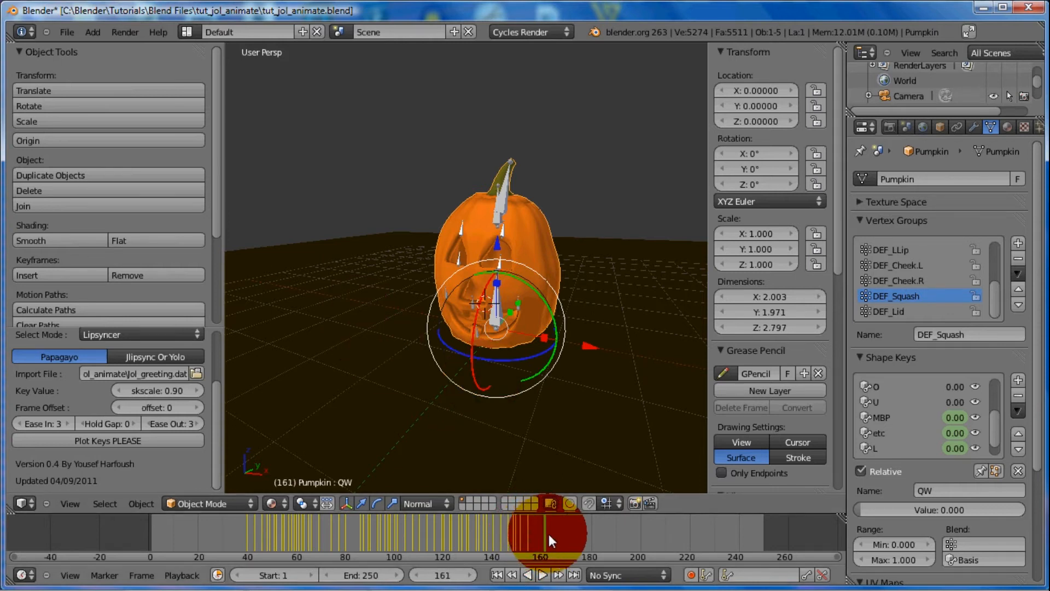
left_click_drag(549, 535, 234, 523)
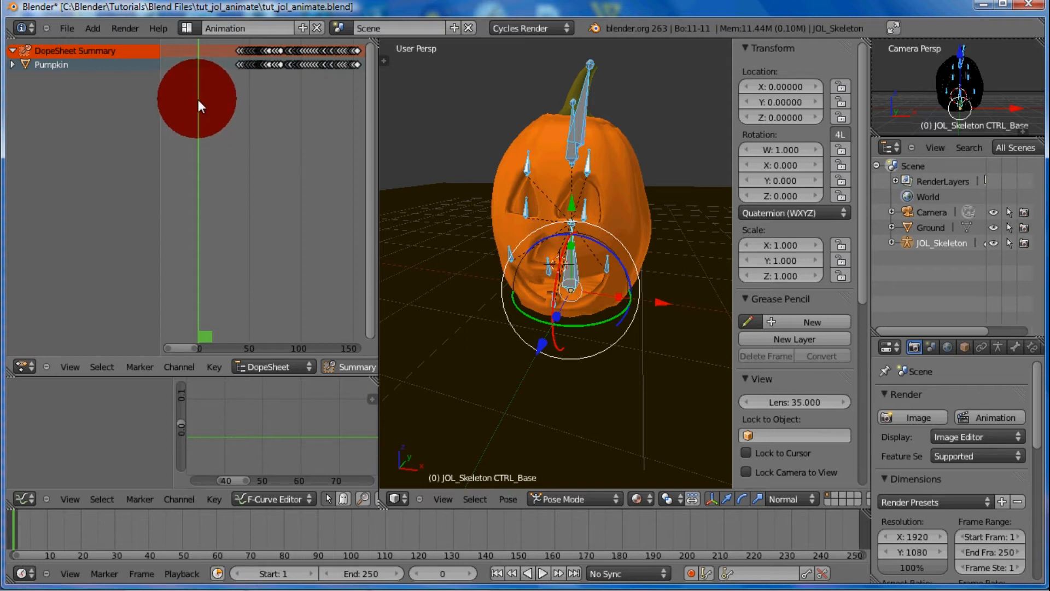
Scrub the greeting in the Animation layout's dope sheet and place the playhead at frame 36
left_click_drag(198, 98, 262, 95)
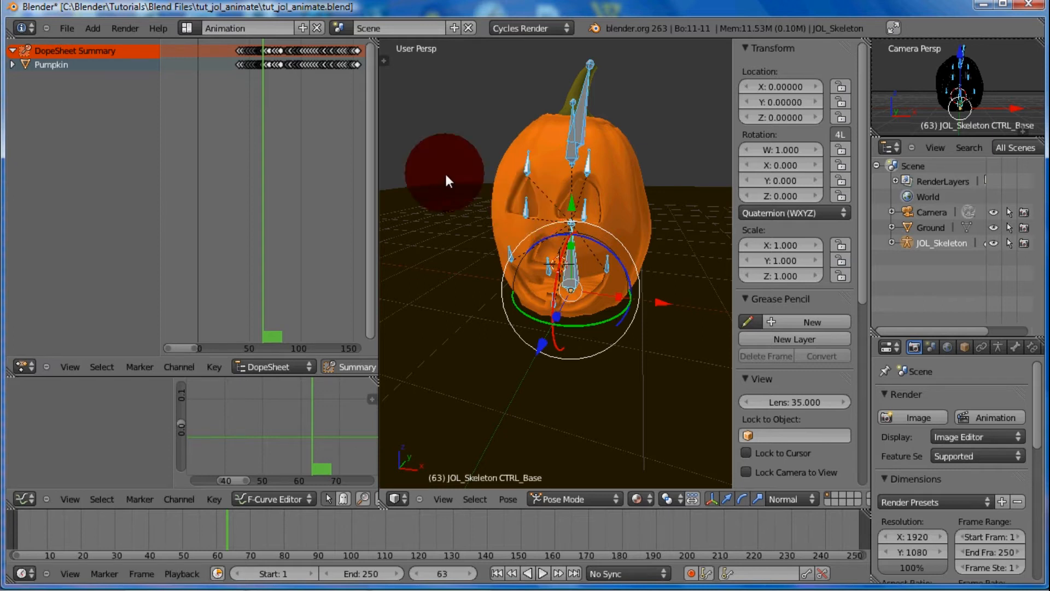
mouse_move(263, 83)
left_mouse_down()
mouse_move(234, 83)
mouse_move(244, 82)
left_mouse_up()
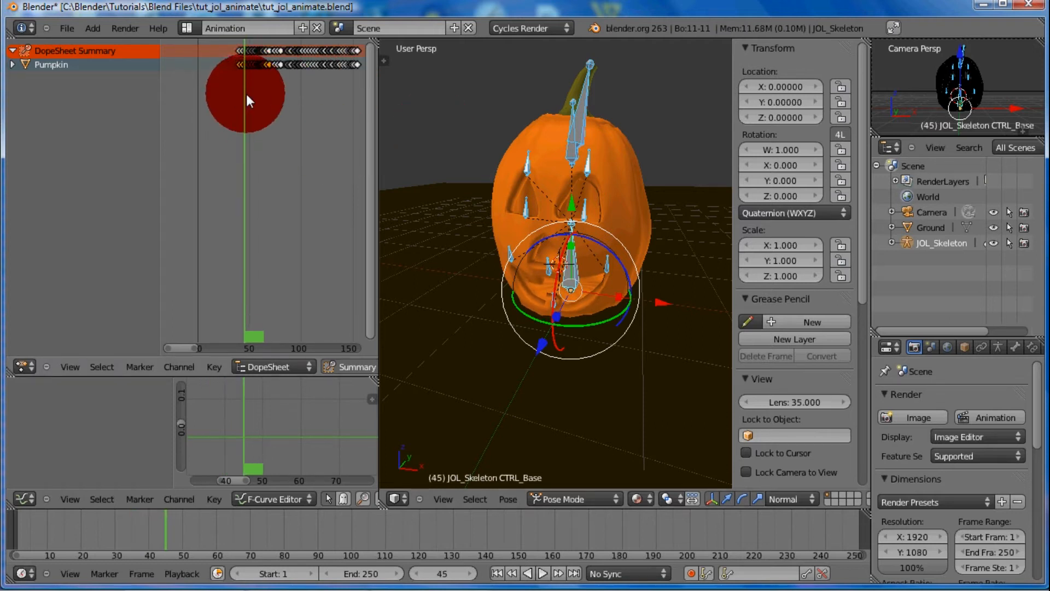
left_click_drag(243, 95, 235, 99)
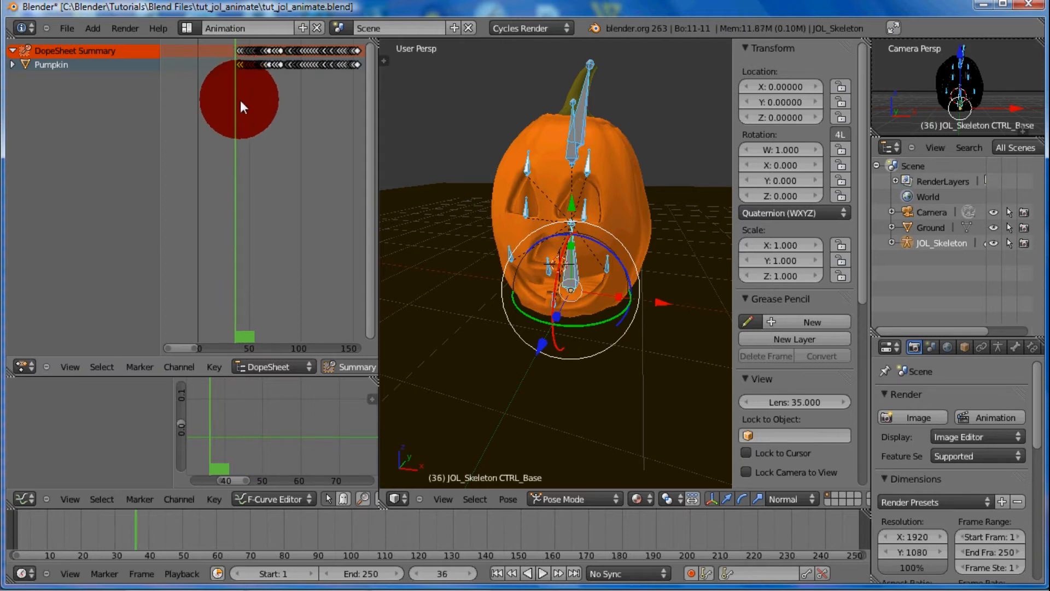
Keyframe location, rotation and scale for both brow bones at frame 36
right_click(526, 165)
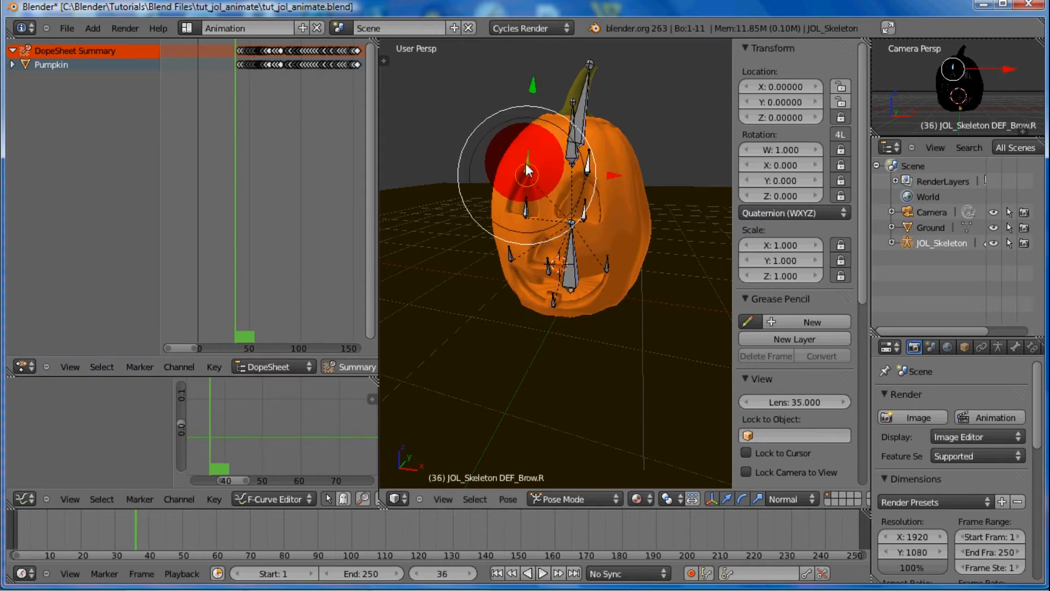
right_click(586, 163, "shift")
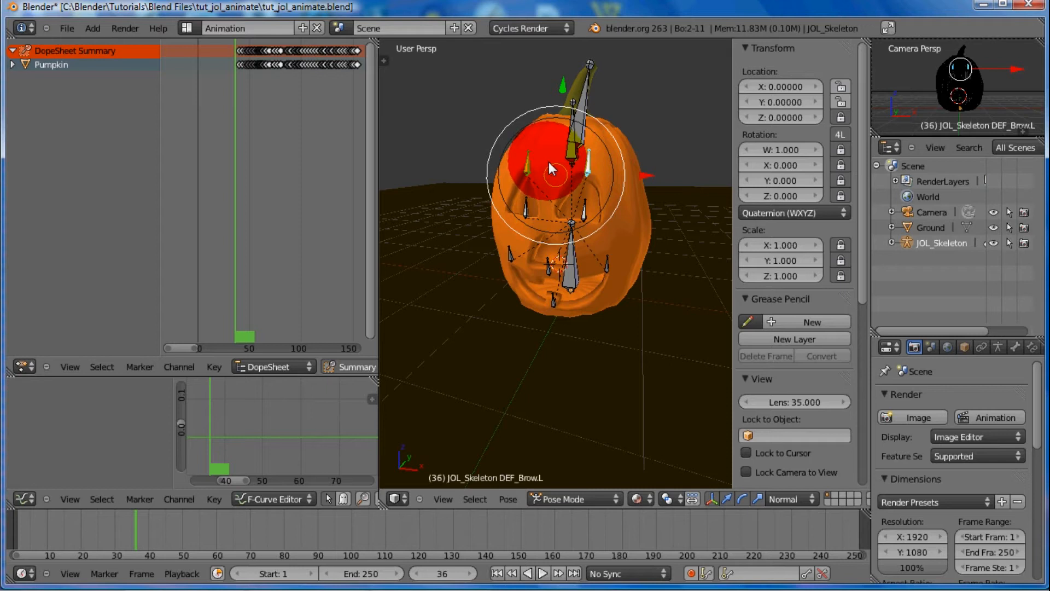
key("i")
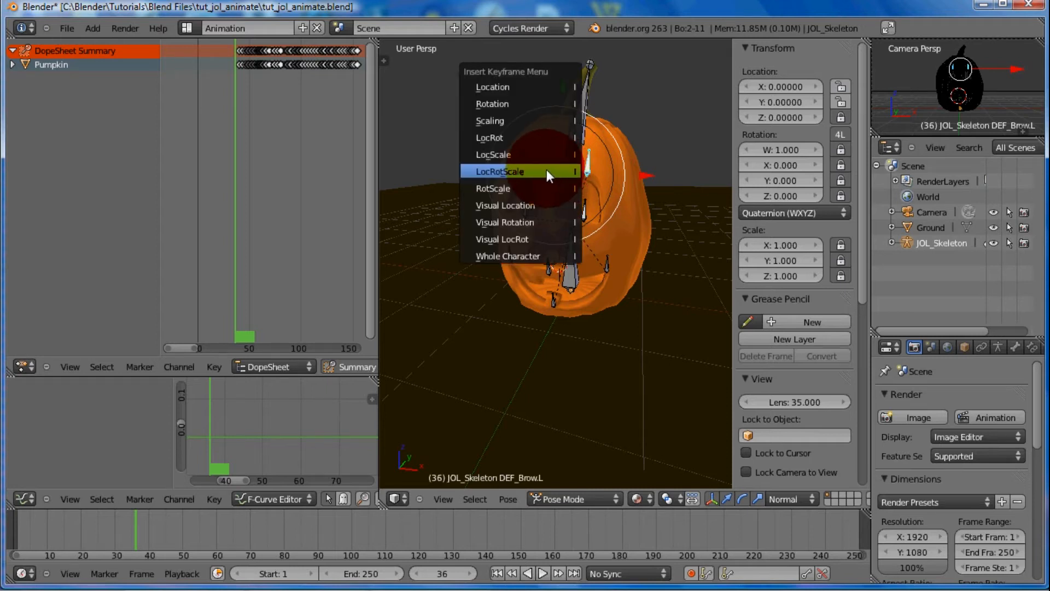
left_click(546, 170)
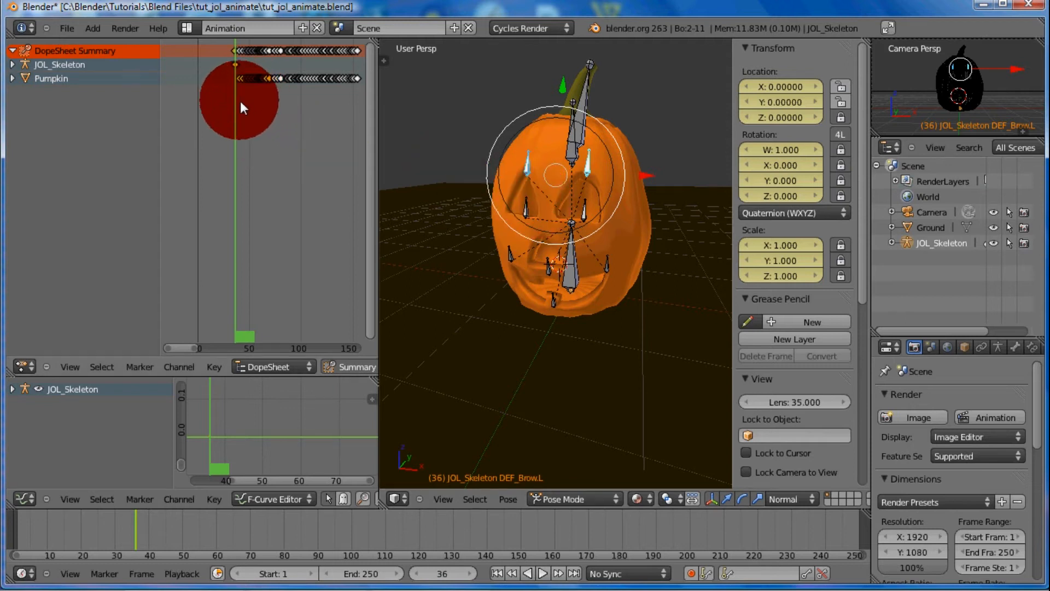
Enable automatic keyframing and, at frame 45, raise both brow bones about 0.072 along their local Y axis
mouse_move(237, 99)
left_mouse_down()
mouse_move(255, 98)
mouse_move(241, 96)
mouse_move(246, 110)
left_mouse_up()
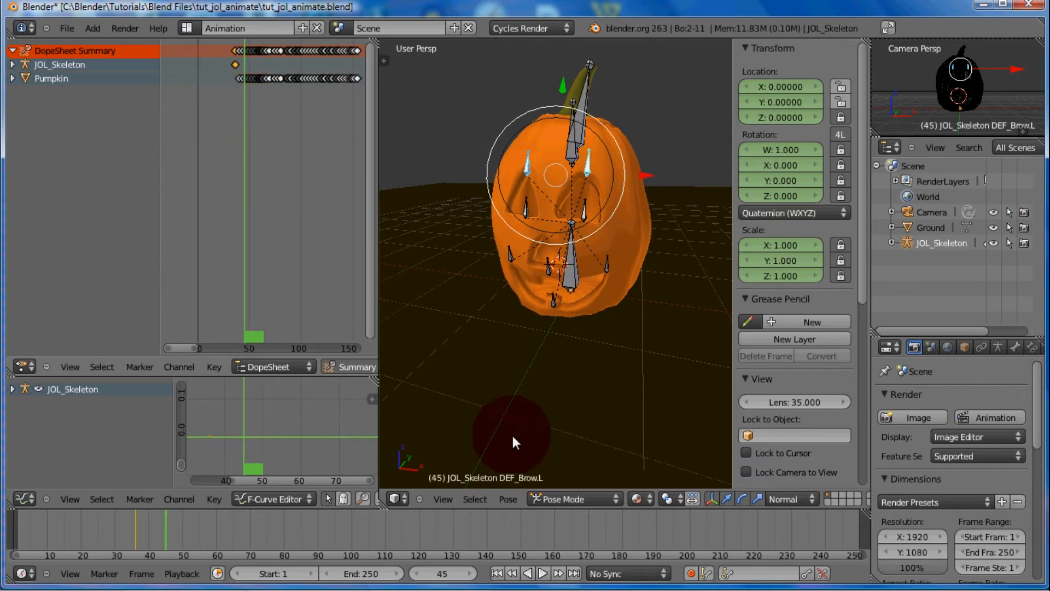
left_click(691, 573)
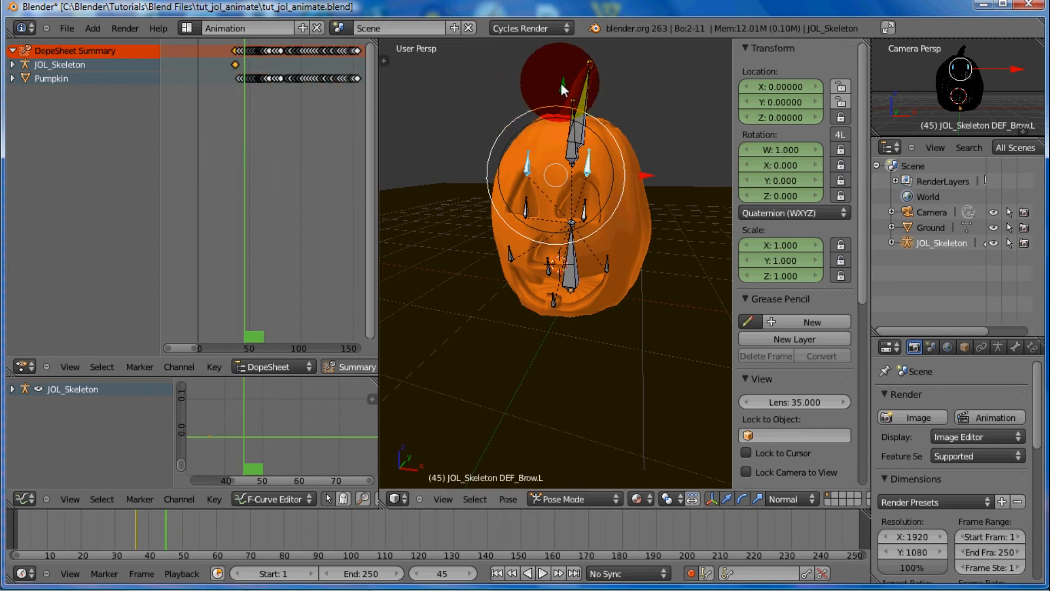
key("g")
key("y")
key("y")
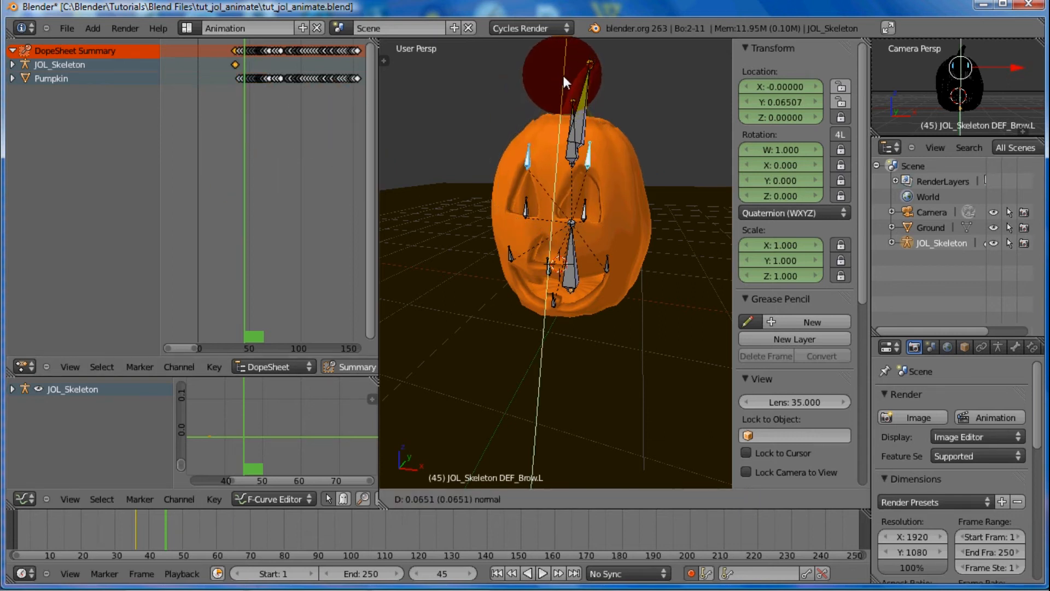
left_click(565, 71)
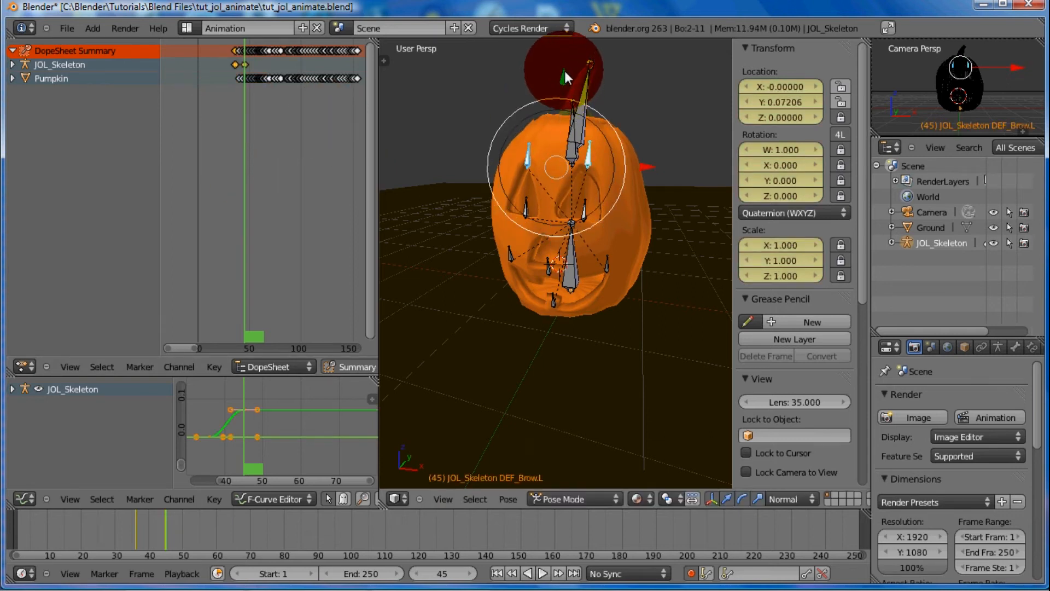
Duplicate the frame 36 brow keyframe in the dope sheet and place the copy at frame 58
left_click(235, 101)
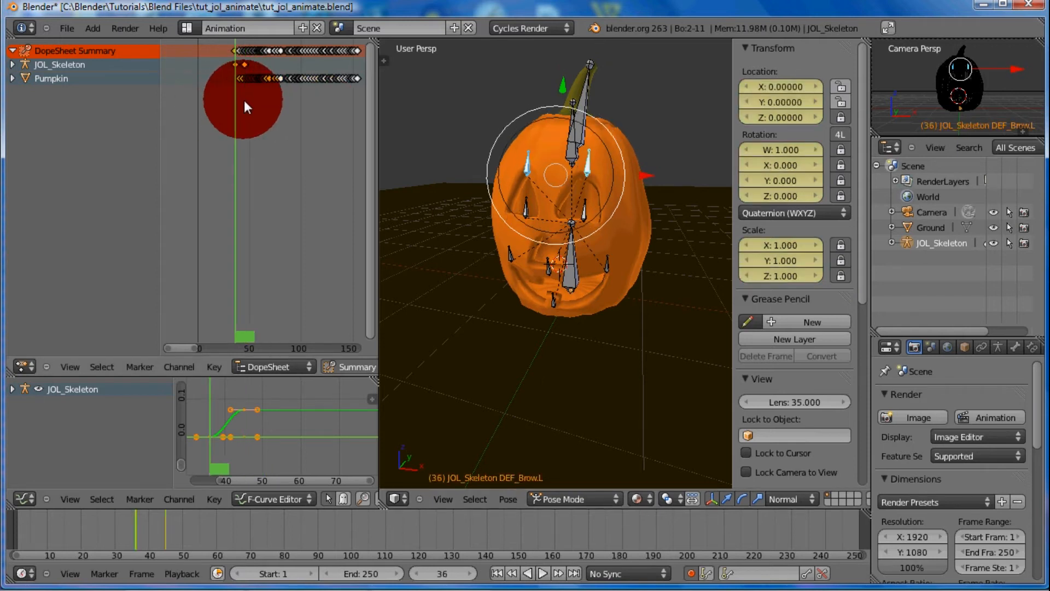
left_click_drag(244, 101, 262, 101)
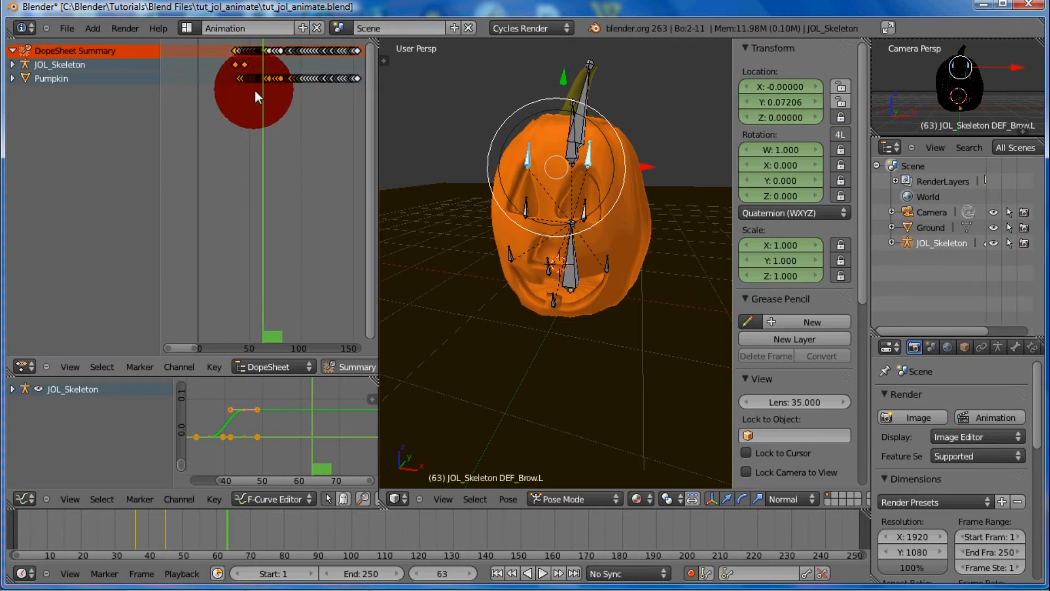
left_click(235, 65)
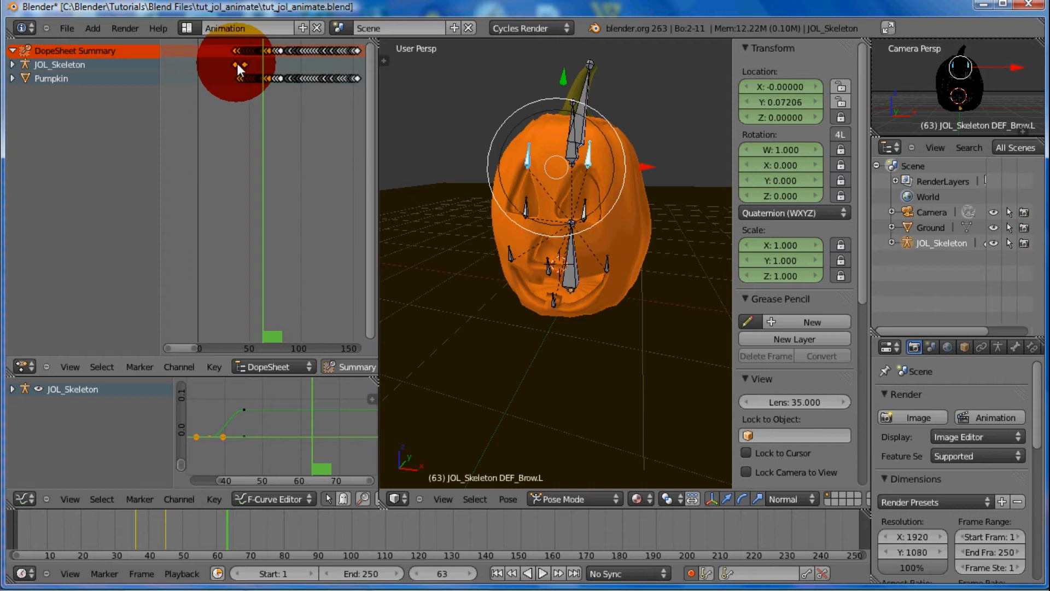
key("shift")
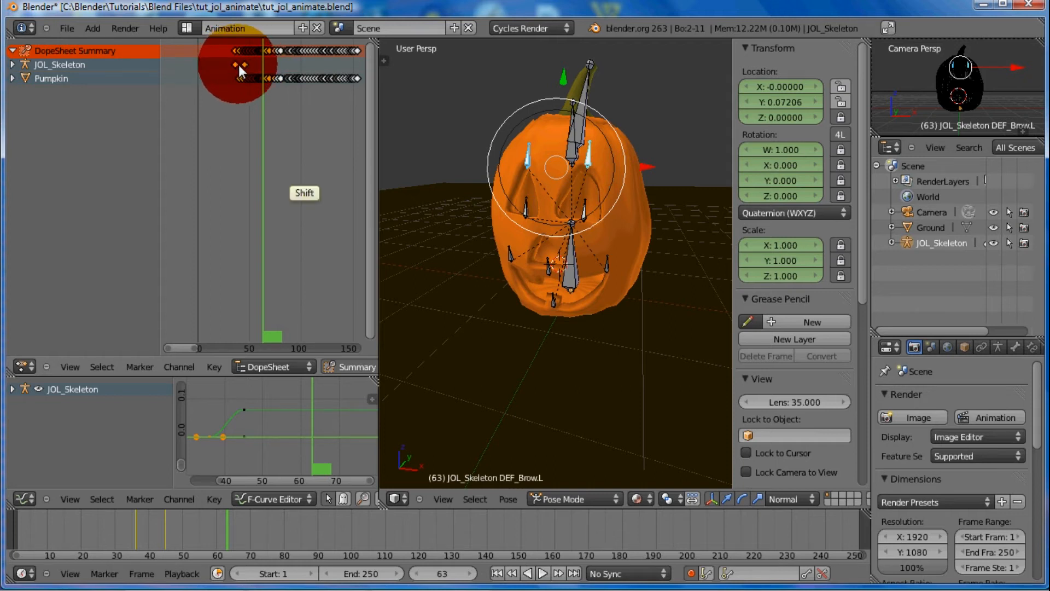
key("g")
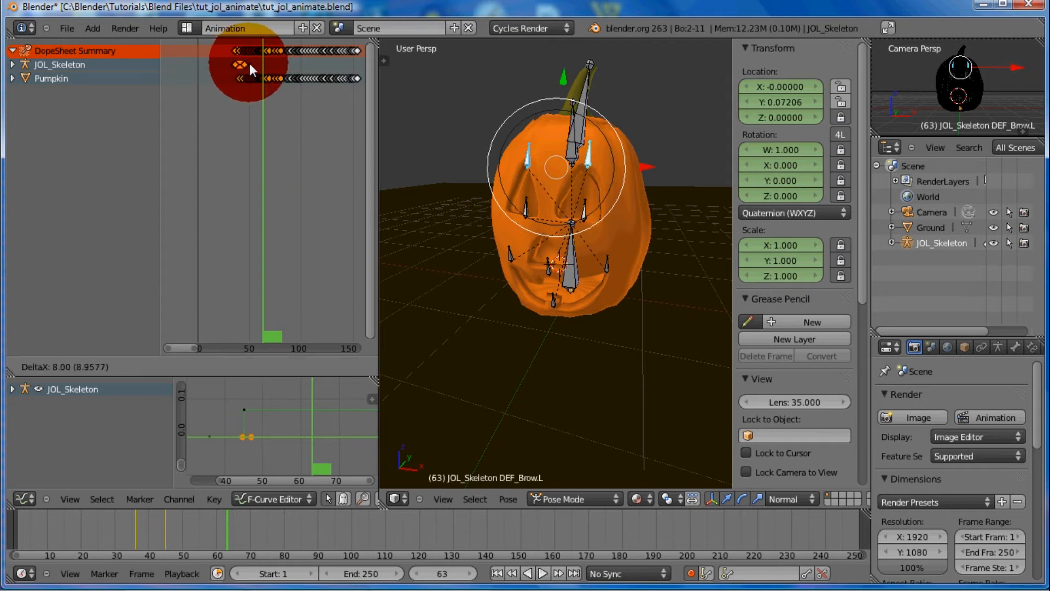
left_click(257, 61)
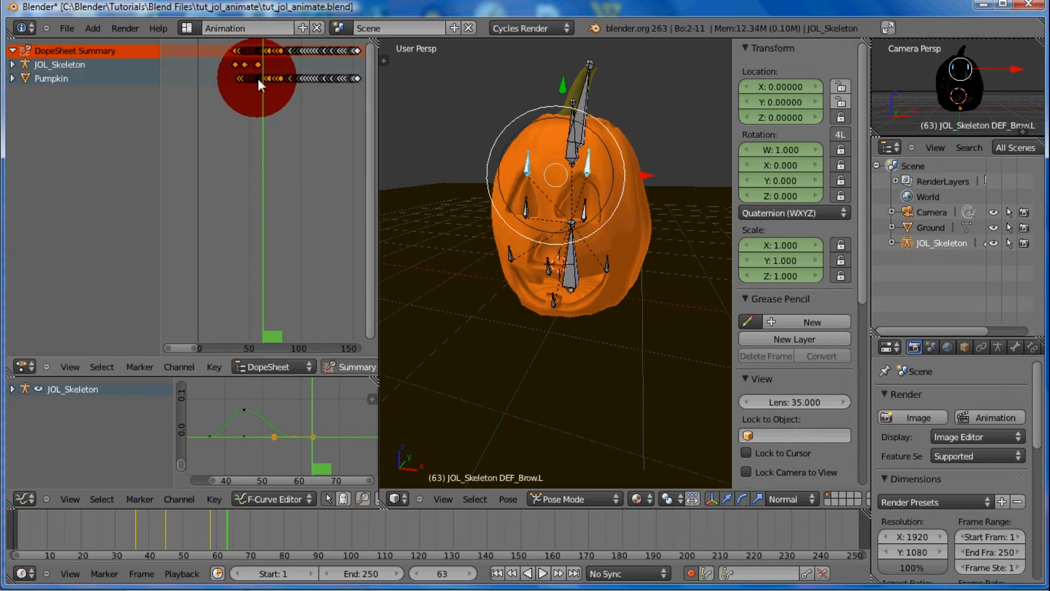
Try earlier timings for the copied brow keyframe against the audio and set it back at frame 58
left_click_drag(257, 77, 272, 94)
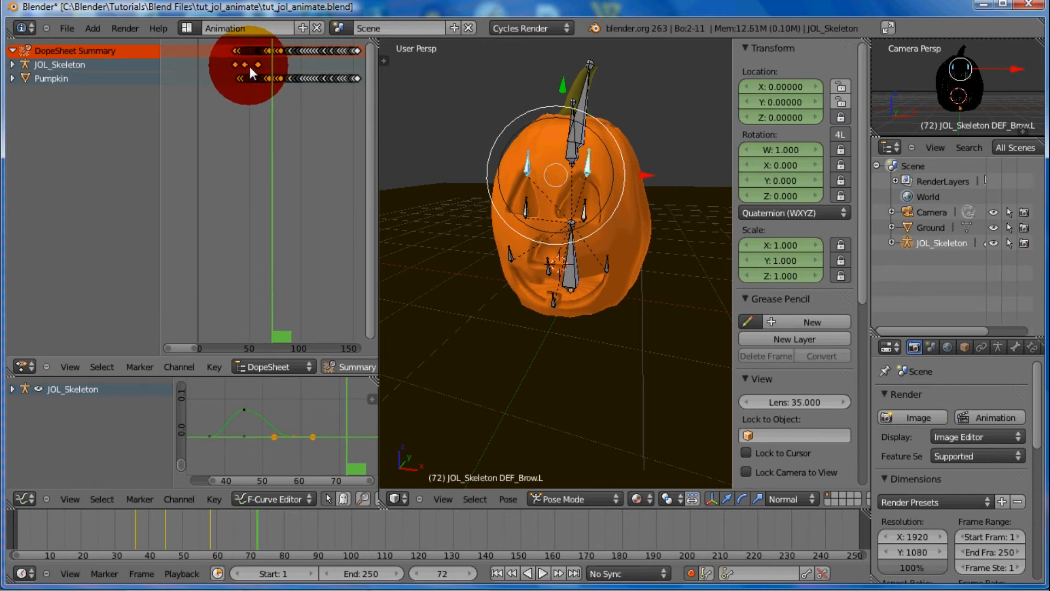
key("g")
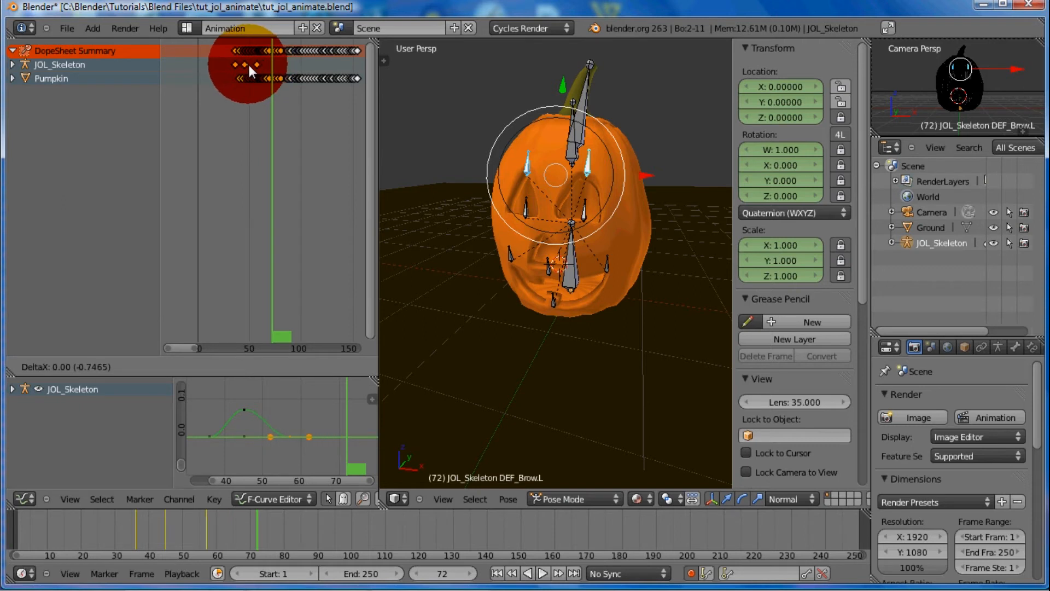
left_click(245, 65)
left_click_drag(232, 85, 258, 63)
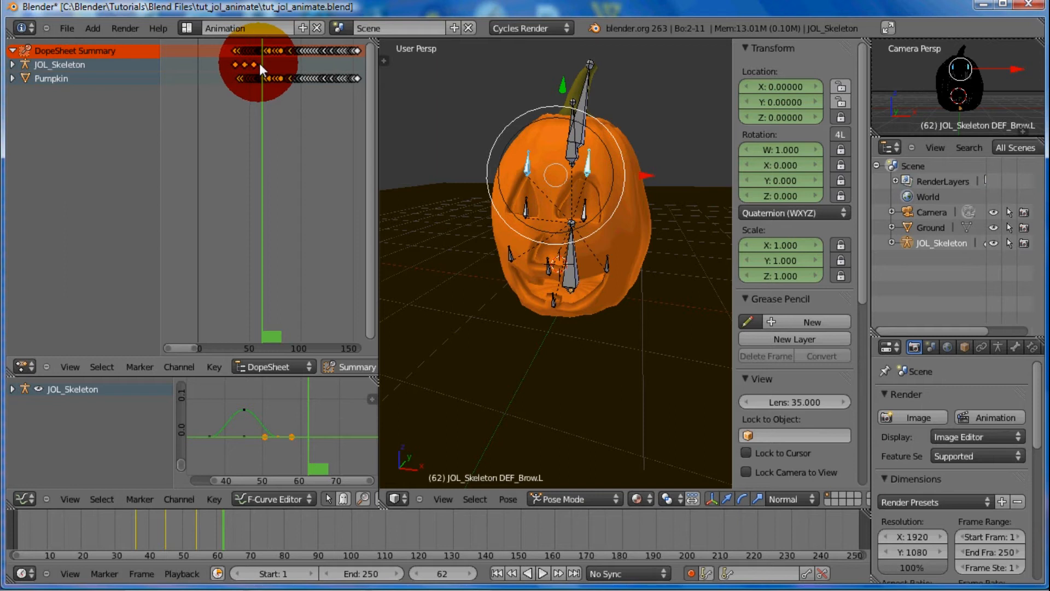
key("g")
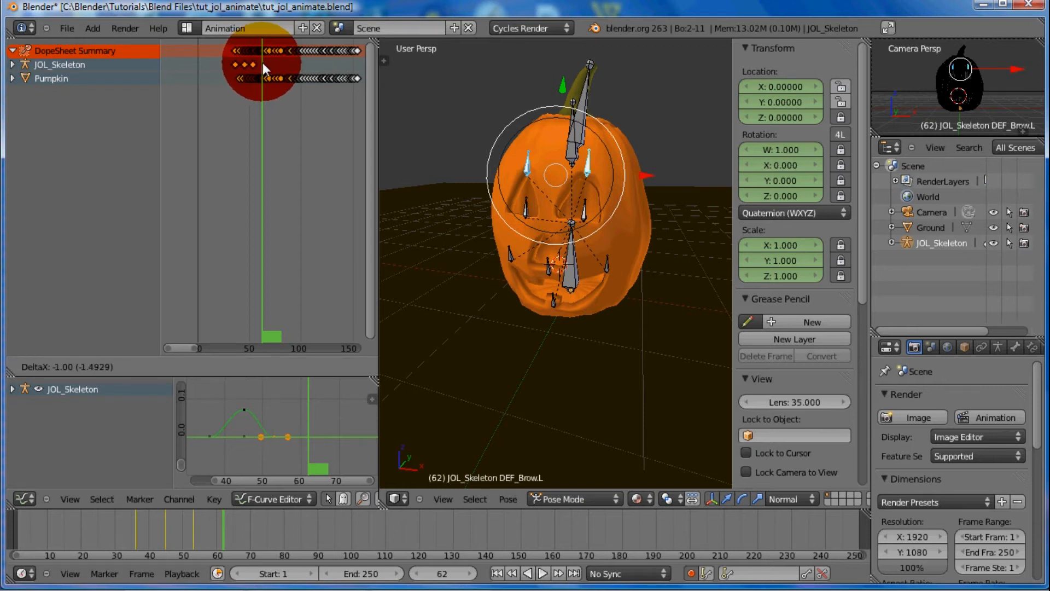
left_click(266, 62)
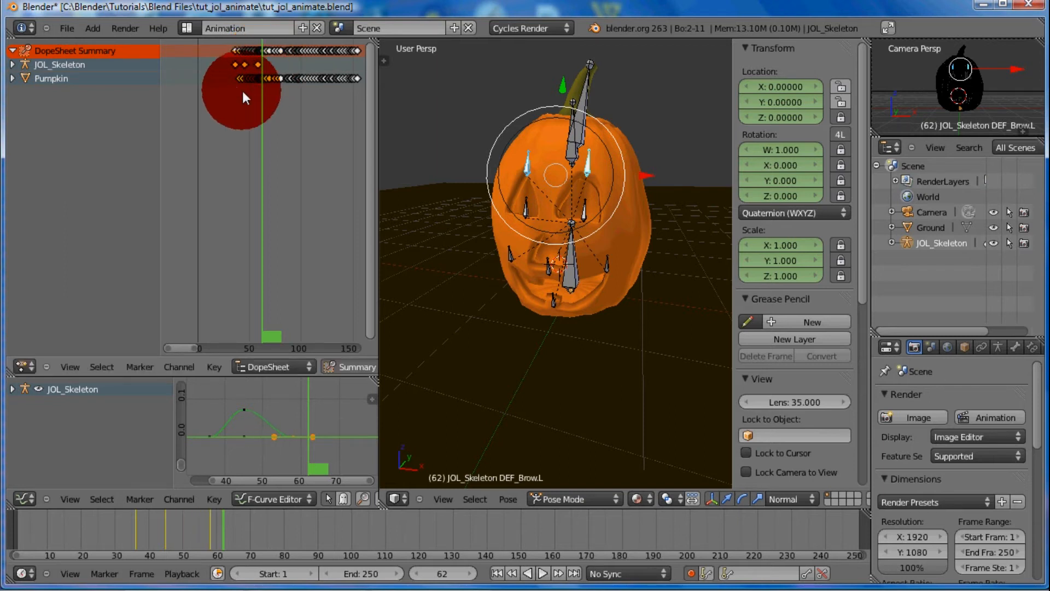
At frame 71, lower both brow bones along local Y to about -0.272
left_click_drag(242, 91, 270, 92)
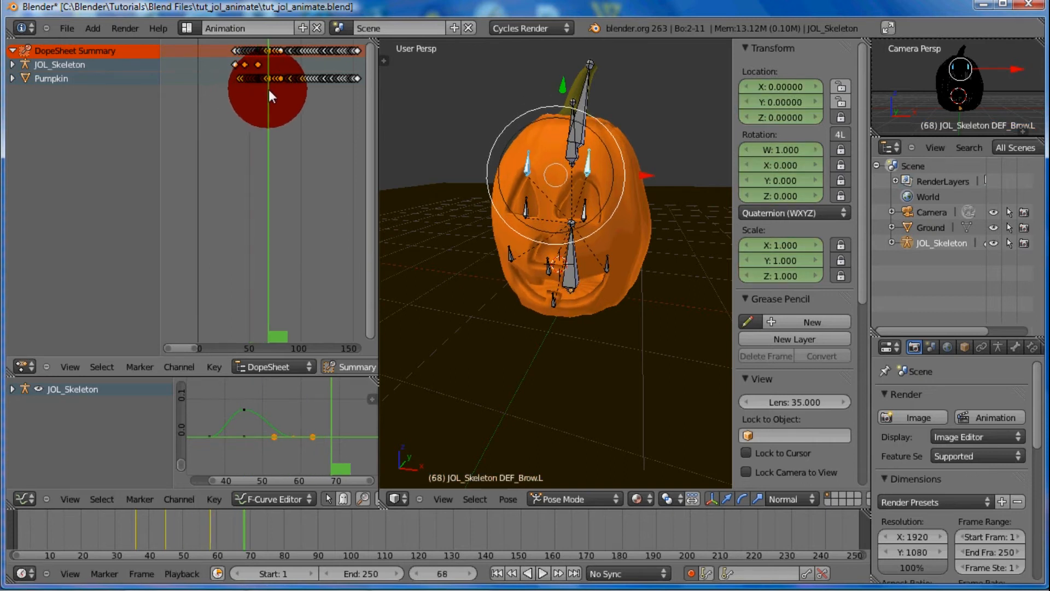
left_click_drag(268, 102, 272, 97)
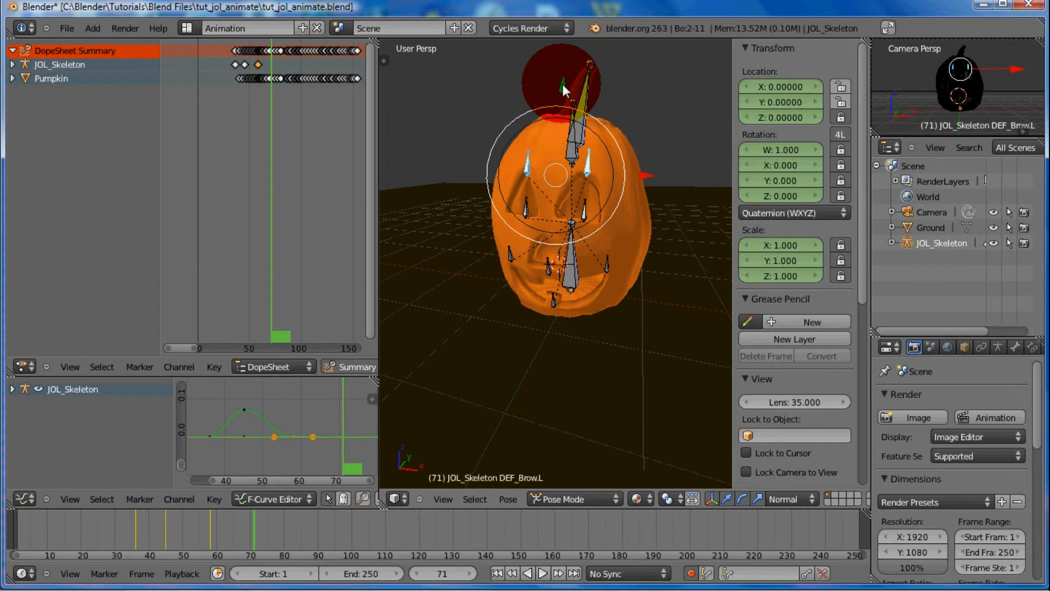
key("g")
key("y")
key("y")
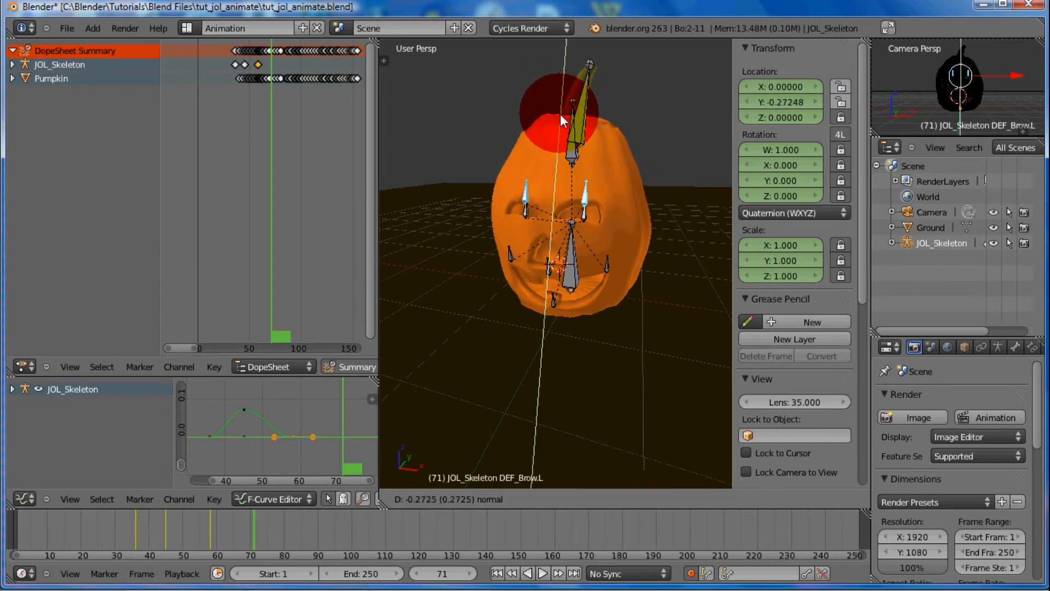
left_click(560, 115)
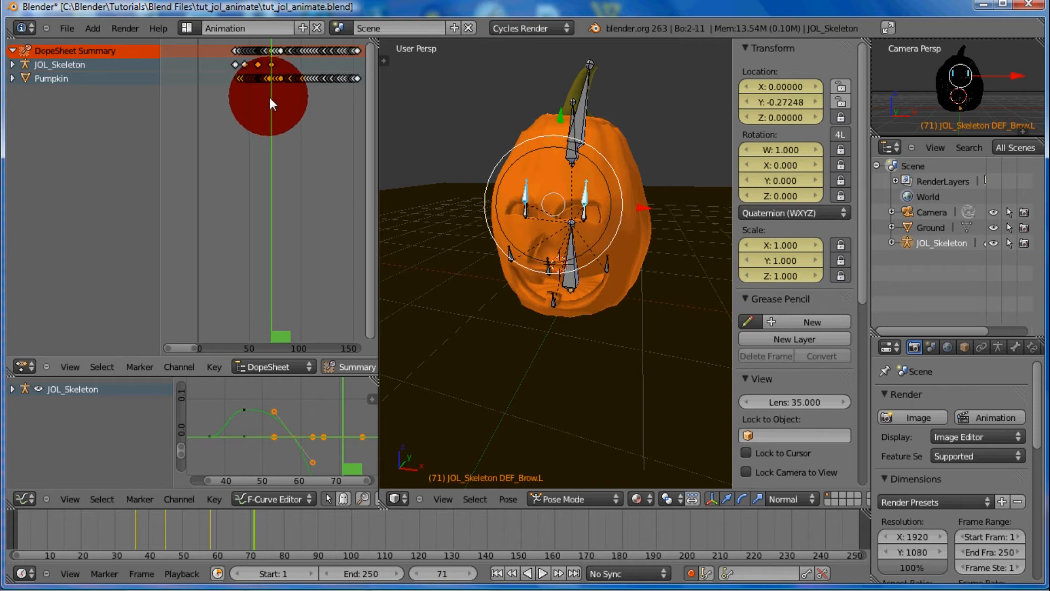
Select both eye bones and keyframe their location, rotation and scale at frame 42
key("Left")
left_click_drag(265, 99, 245, 103)
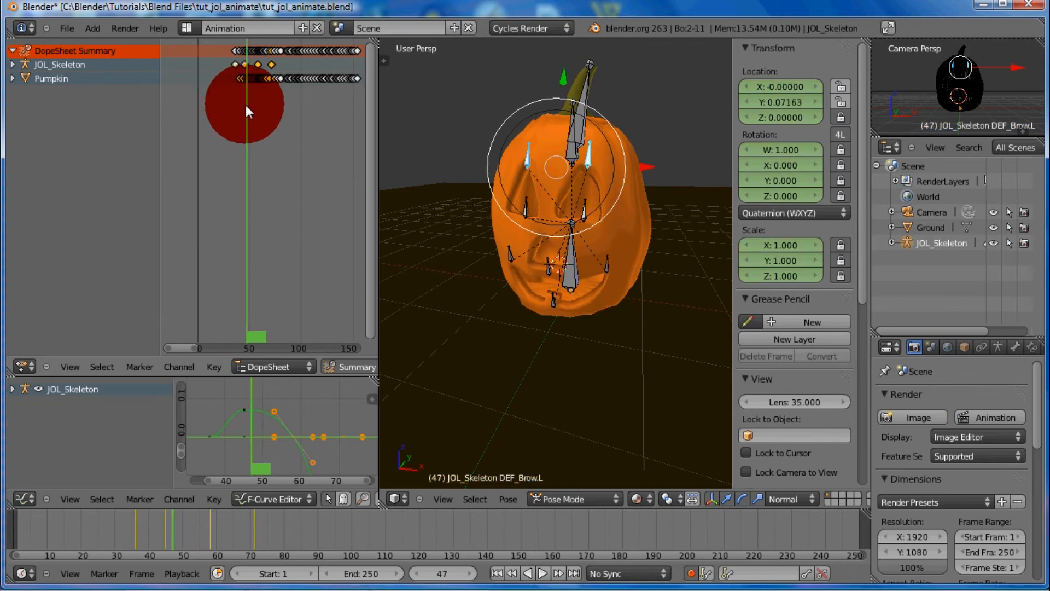
right_click(523, 208)
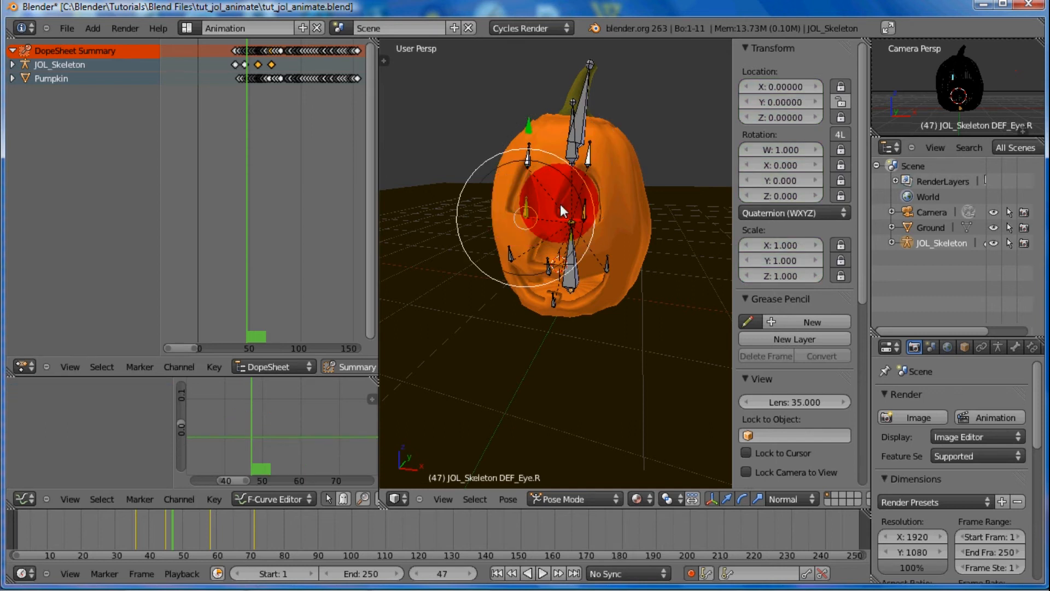
right_click(583, 209, "shift")
left_click(248, 119)
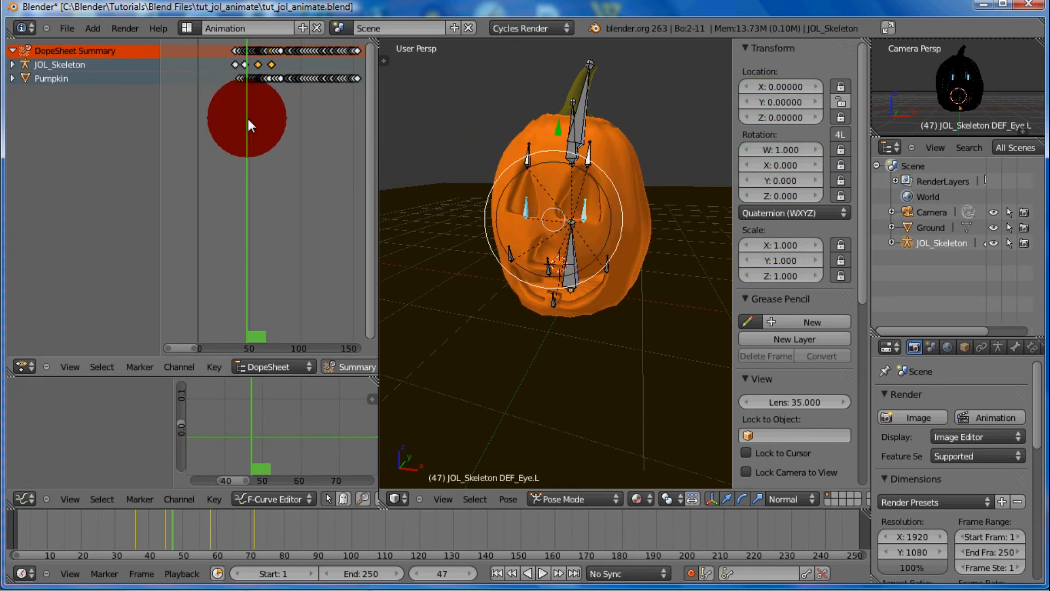
mouse_move(247, 119)
left_mouse_down()
mouse_move(243, 99)
mouse_move(268, 118)
left_mouse_up()
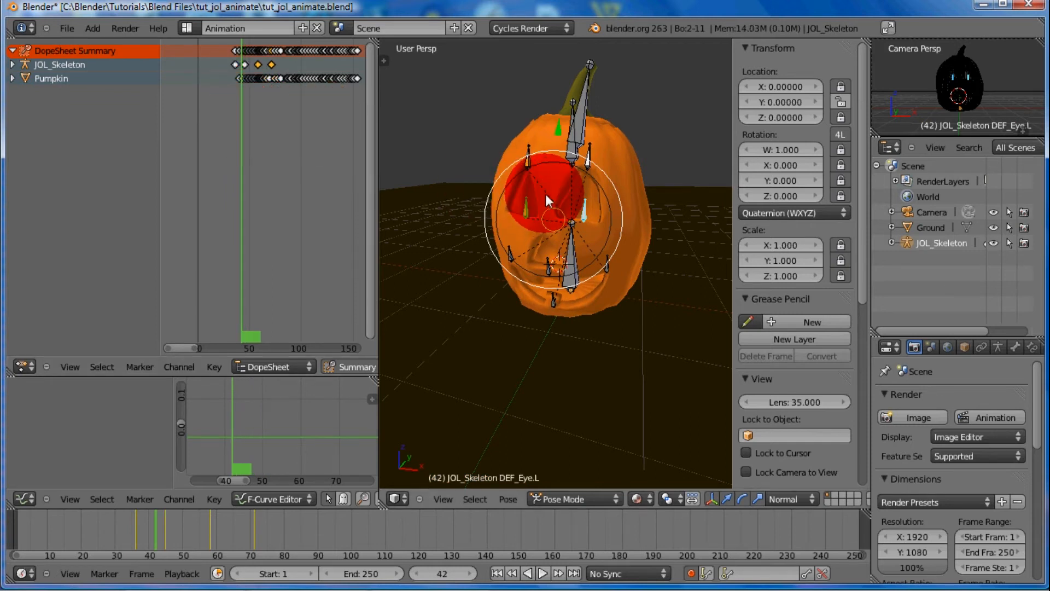
key("i")
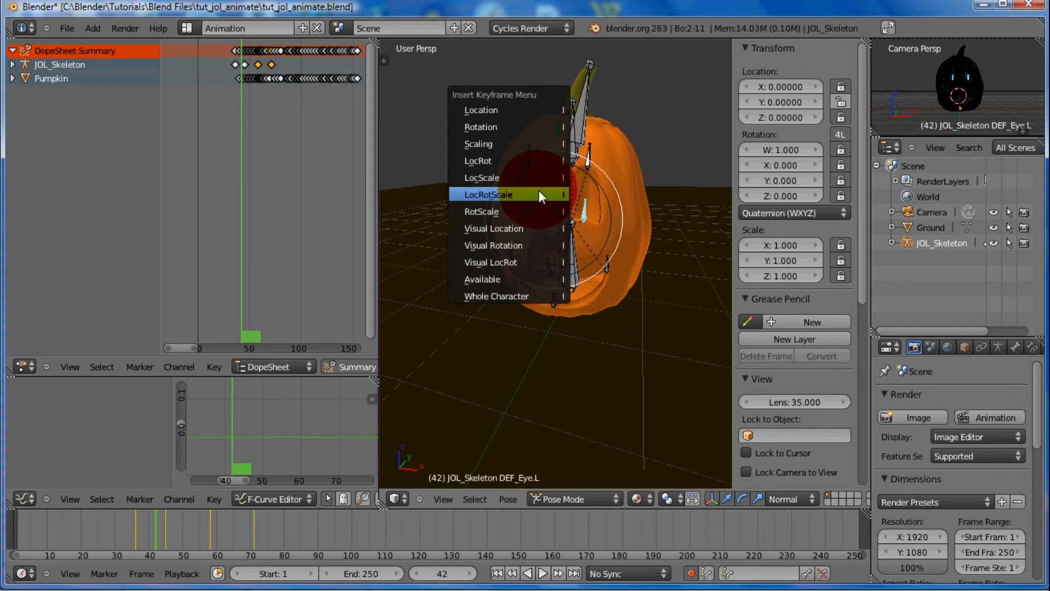
left_click(539, 194)
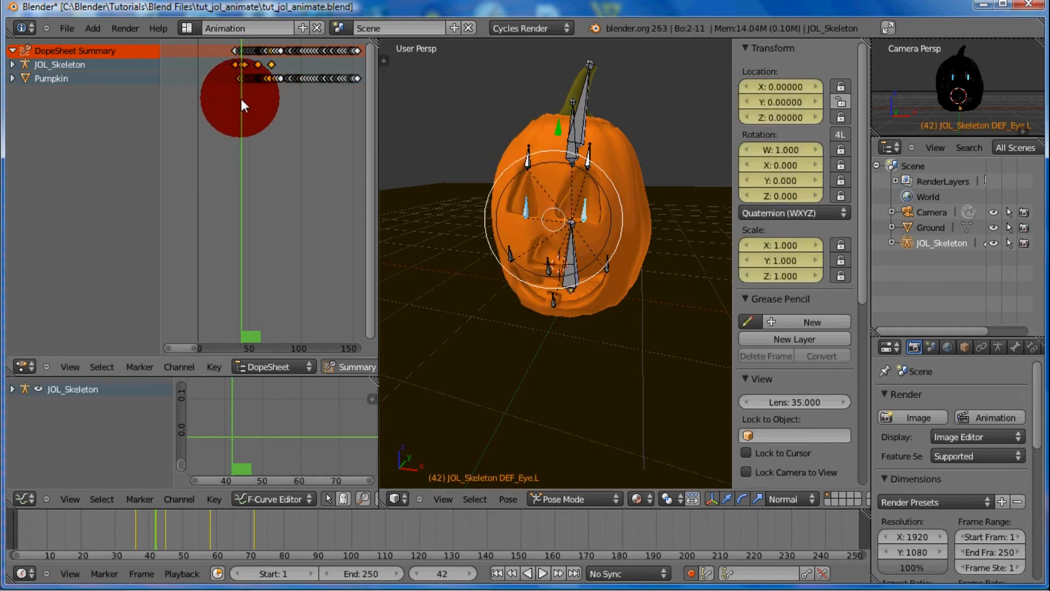
At frame 48, lower both eye bones along local Y to about -0.059
left_click_drag(242, 100, 249, 101)
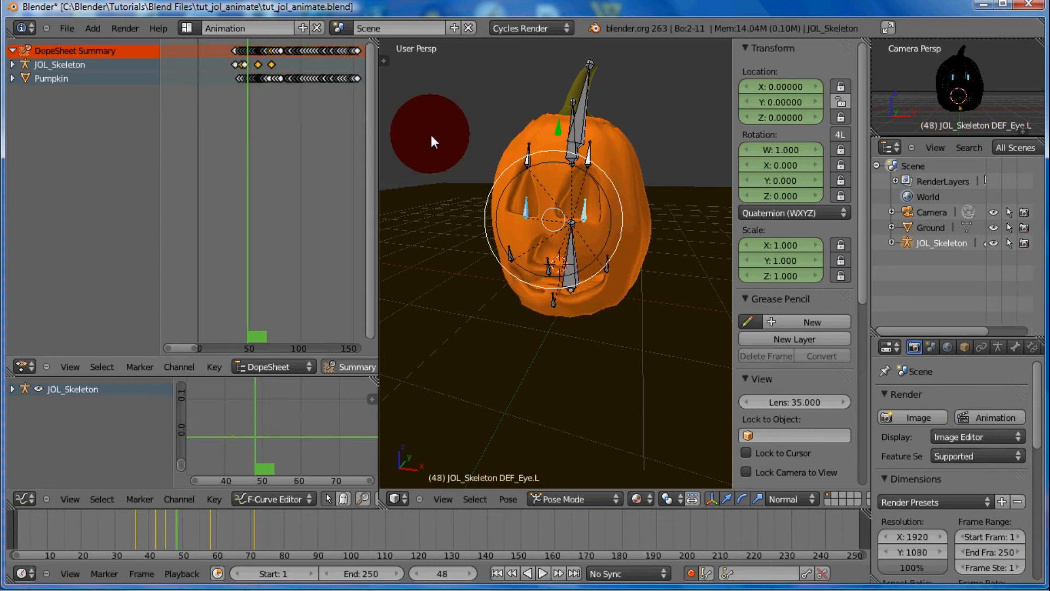
key("g")
key("y")
key("y")
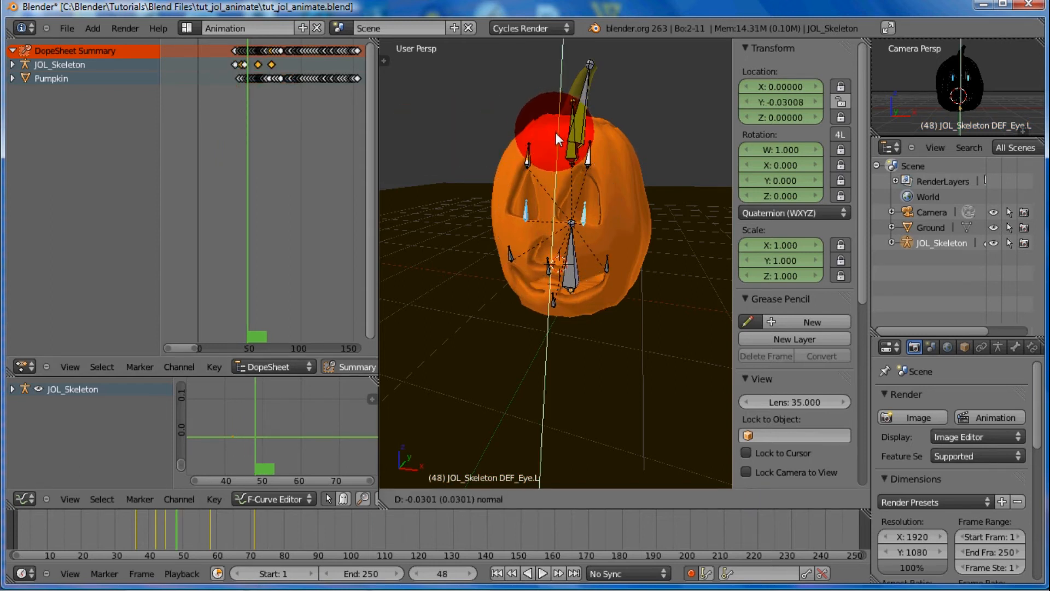
left_click(558, 132)
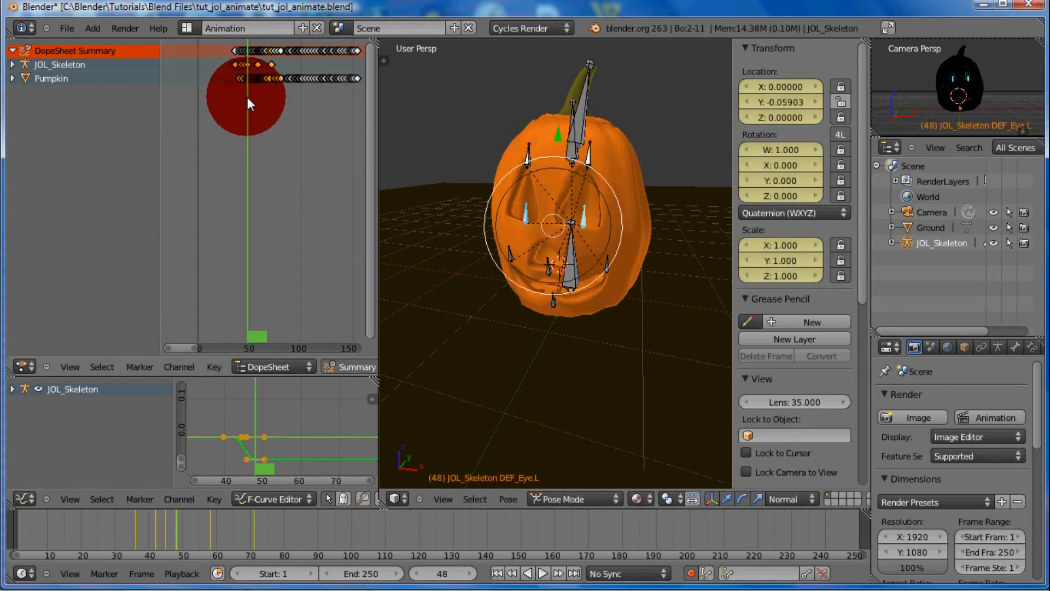
Expand the JOL_Skeleton channels in the dope sheet and scrub the playhead to frame 57
left_click_drag(247, 97, 281, 108)
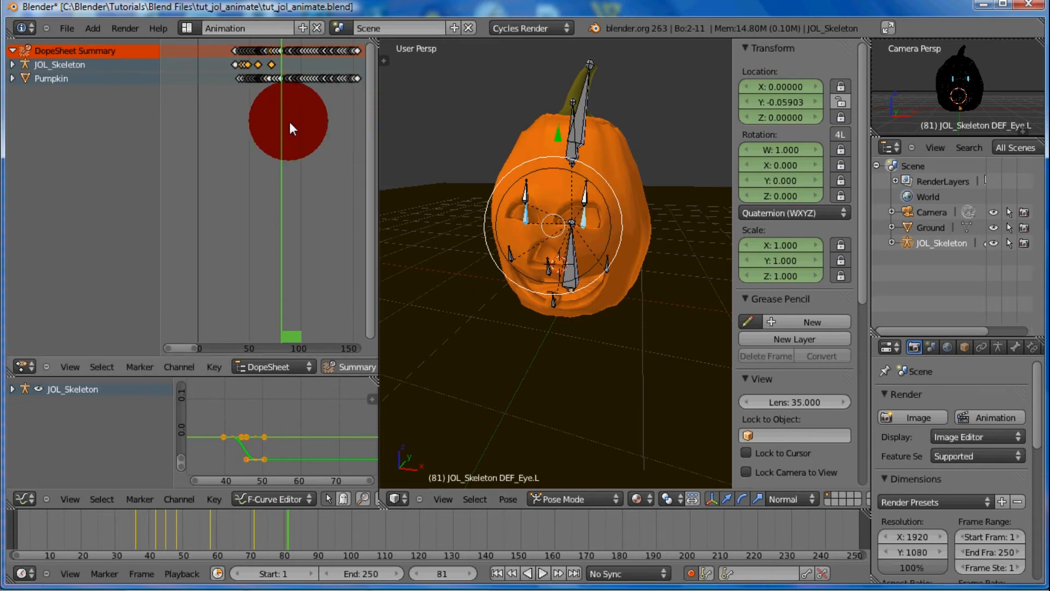
left_click(12, 64)
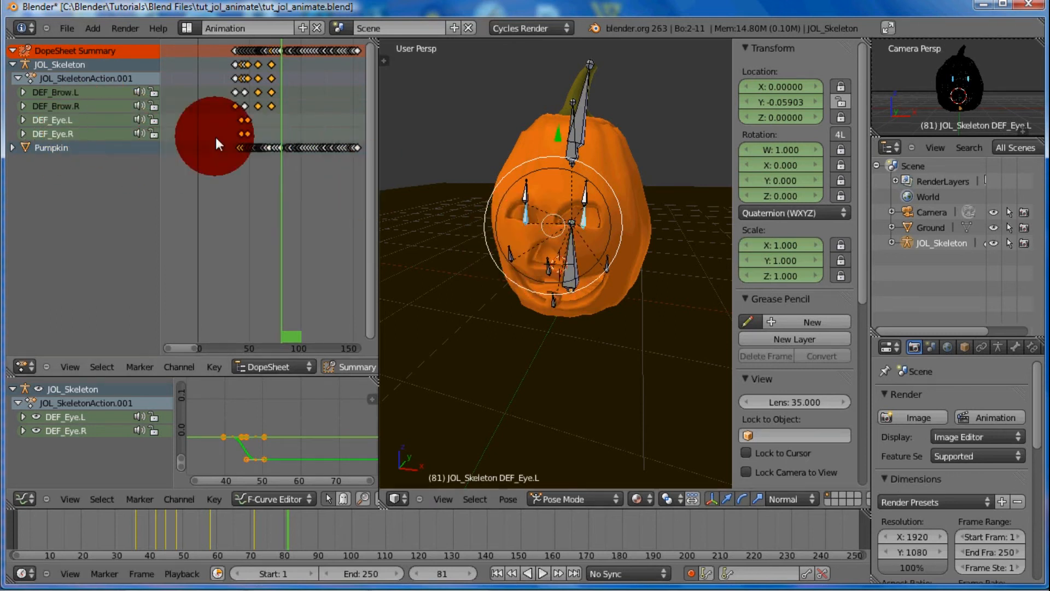
mouse_move(280, 182)
left_mouse_down()
mouse_move(239, 188)
mouse_move(262, 186)
left_mouse_up()
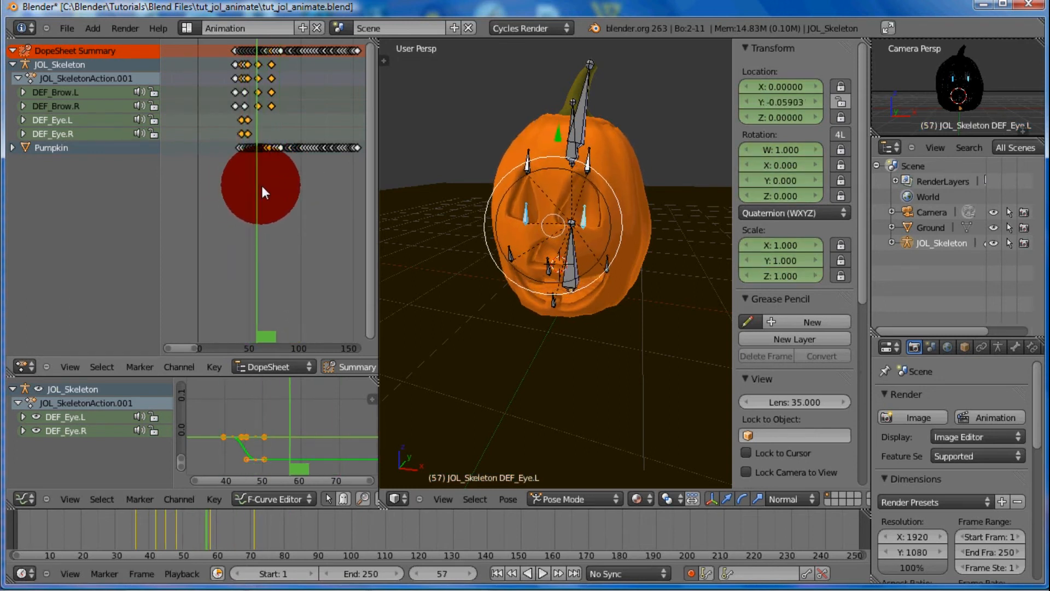
Duplicate the lowered keyframes of both eye bones in the dope sheet and place the copies at about frame 67
left_click_drag(246, 121, 268, 128)
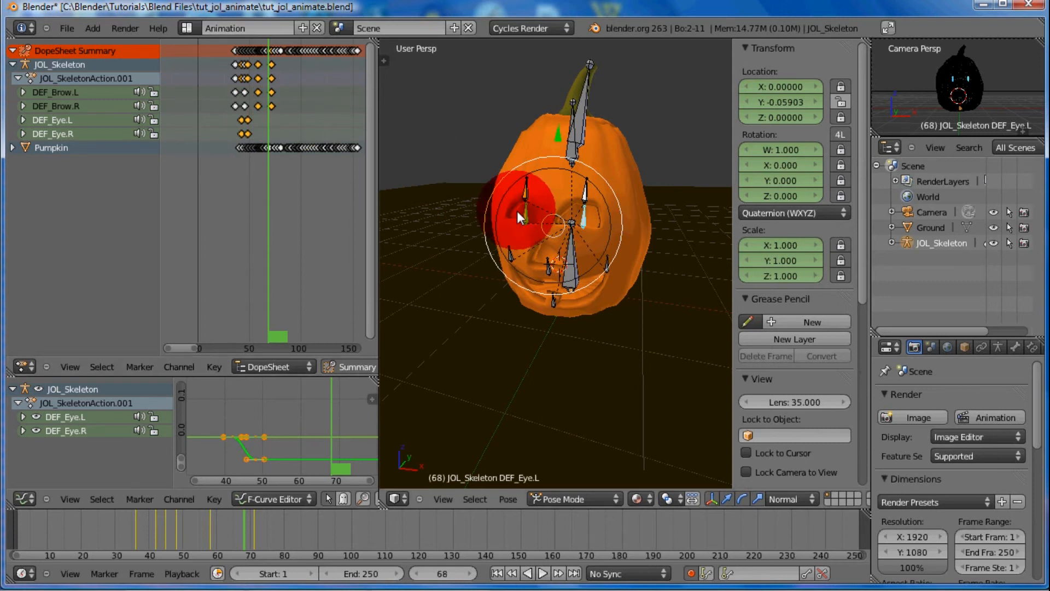
left_click(252, 121)
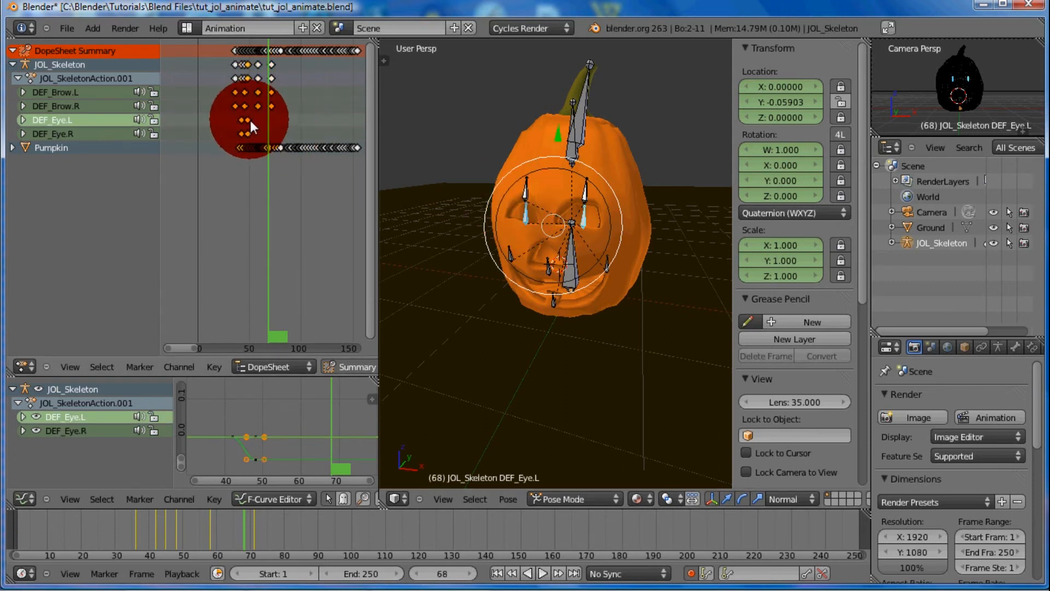
right_click(251, 132, "shift")
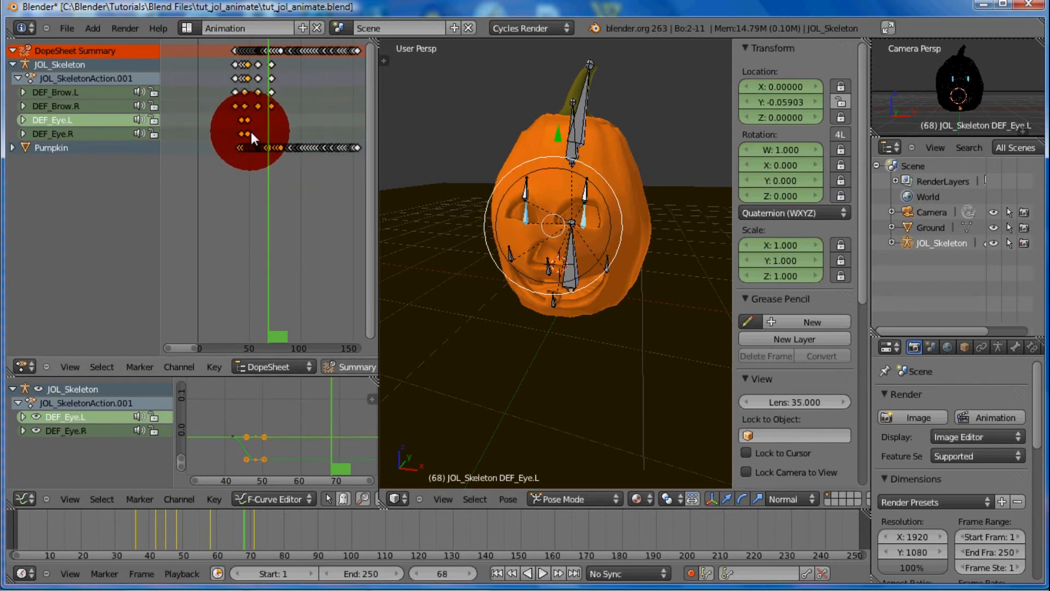
key("g")
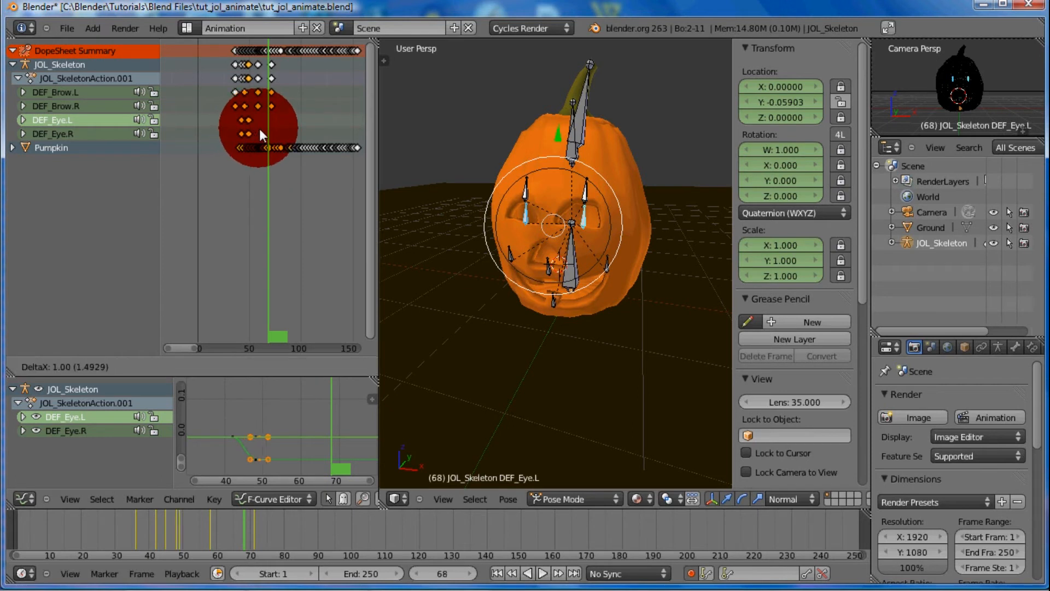
left_click(275, 127)
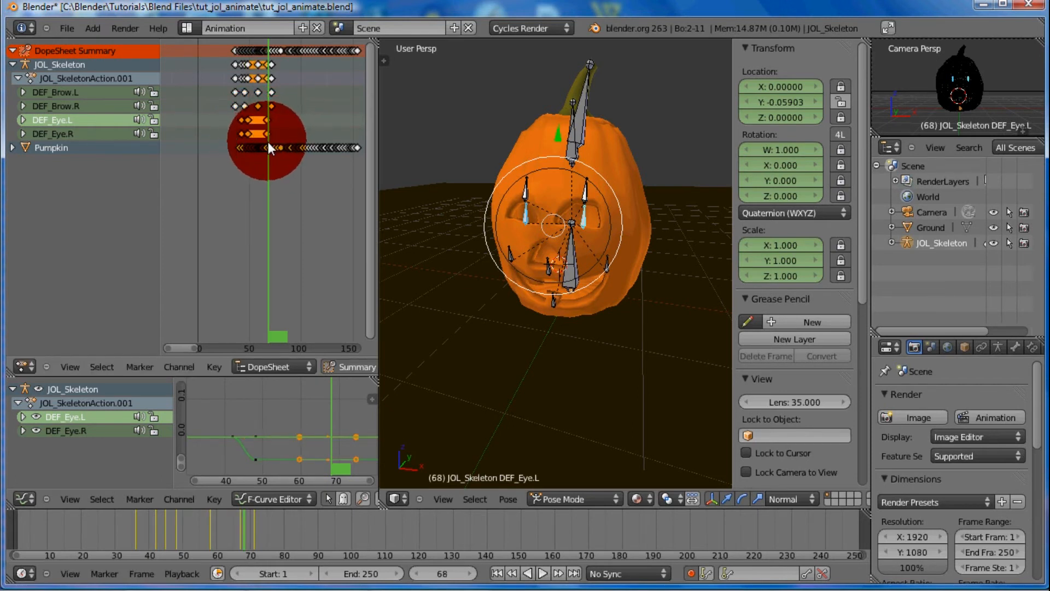
At frame 74, raise both eye bones along local Y to about 0.014
left_click_drag(268, 141, 275, 142)
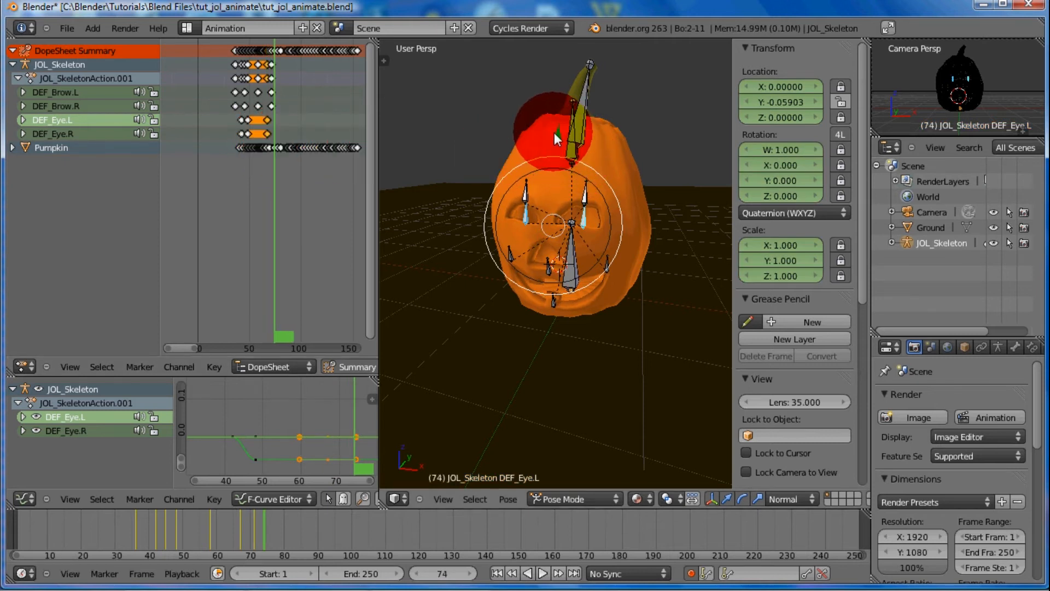
key("g")
key("y")
key("y")
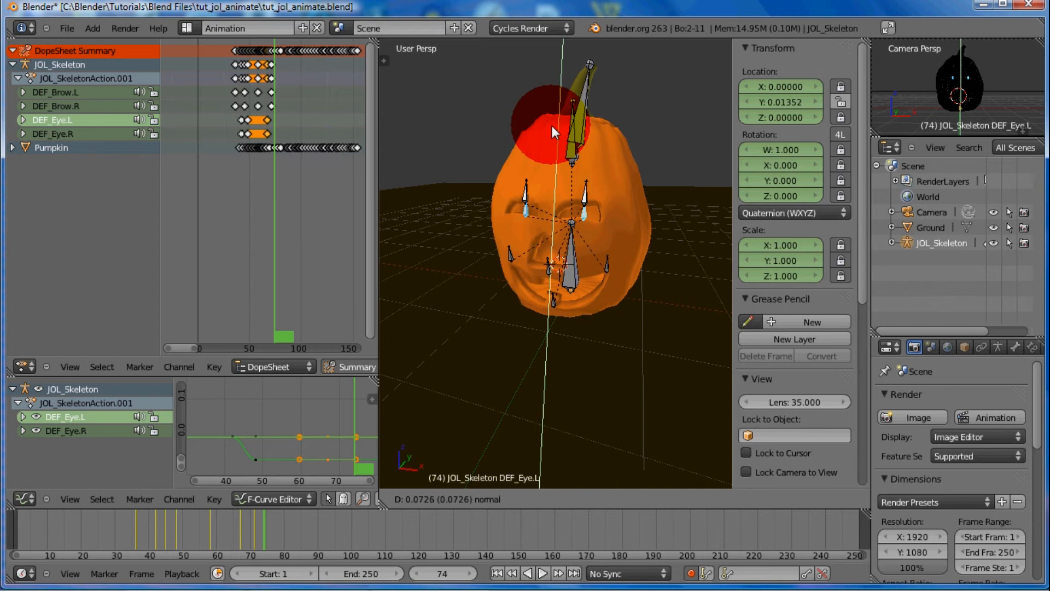
left_click(551, 122)
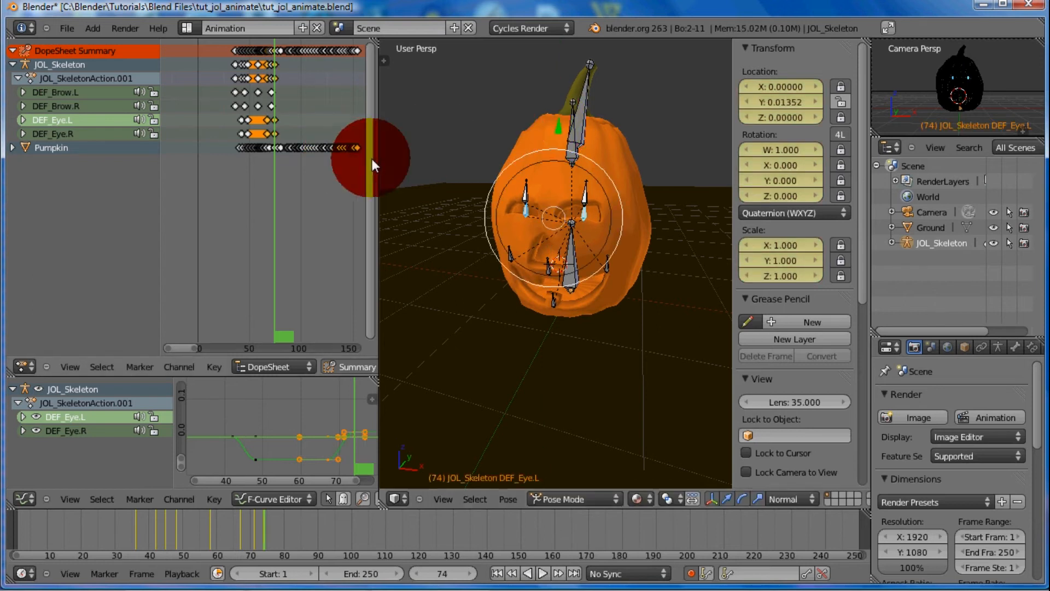
Select both cheek bones and keyframe their location, rotation and scale at frame 62
right_click(607, 260)
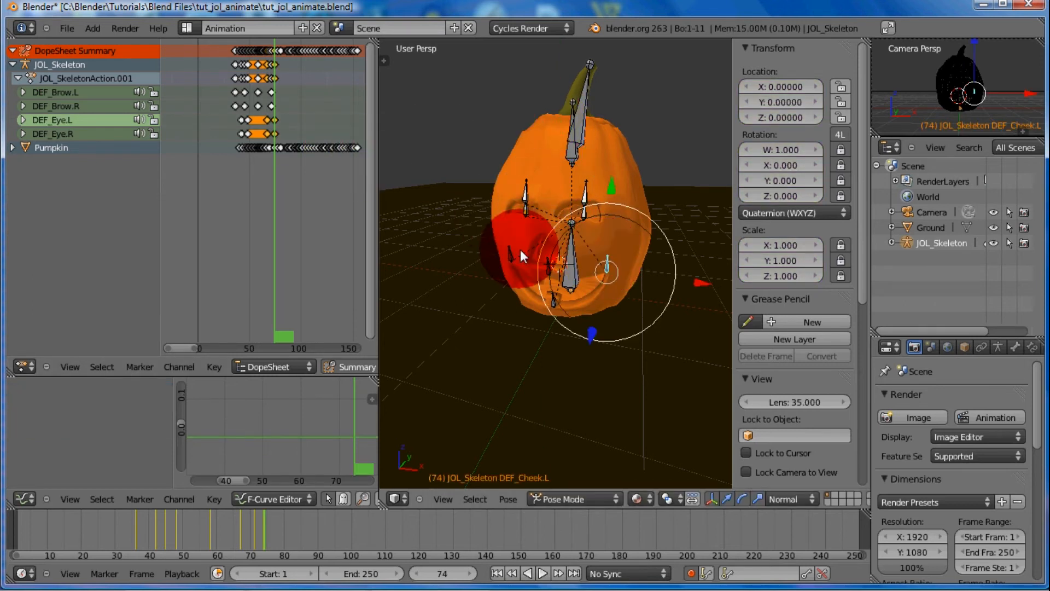
right_click(510, 251, "shift")
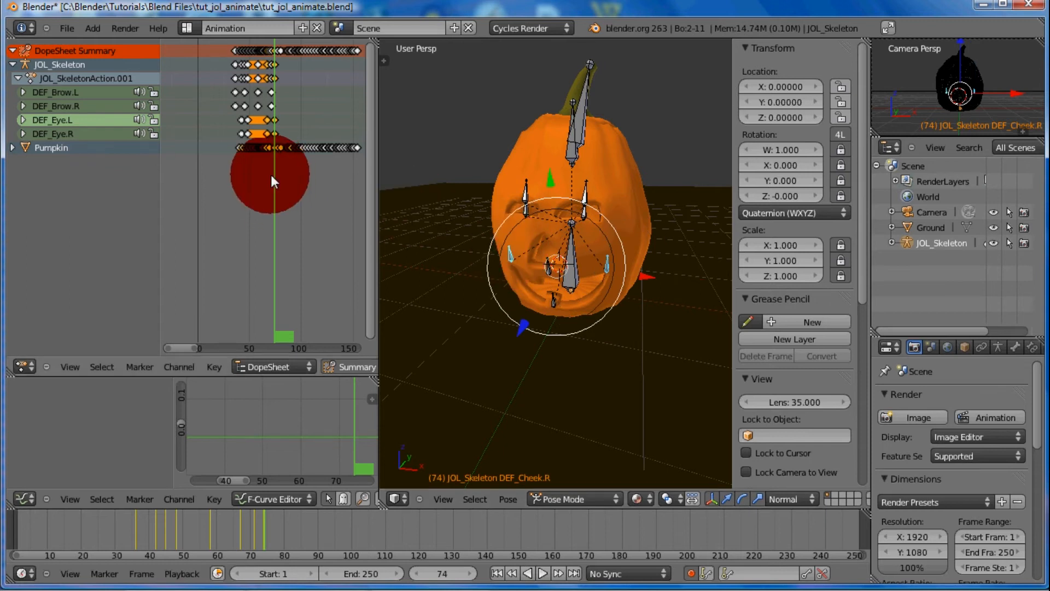
mouse_move(271, 175)
left_mouse_down()
mouse_move(256, 177)
mouse_move(263, 174)
left_mouse_up()
key("i")
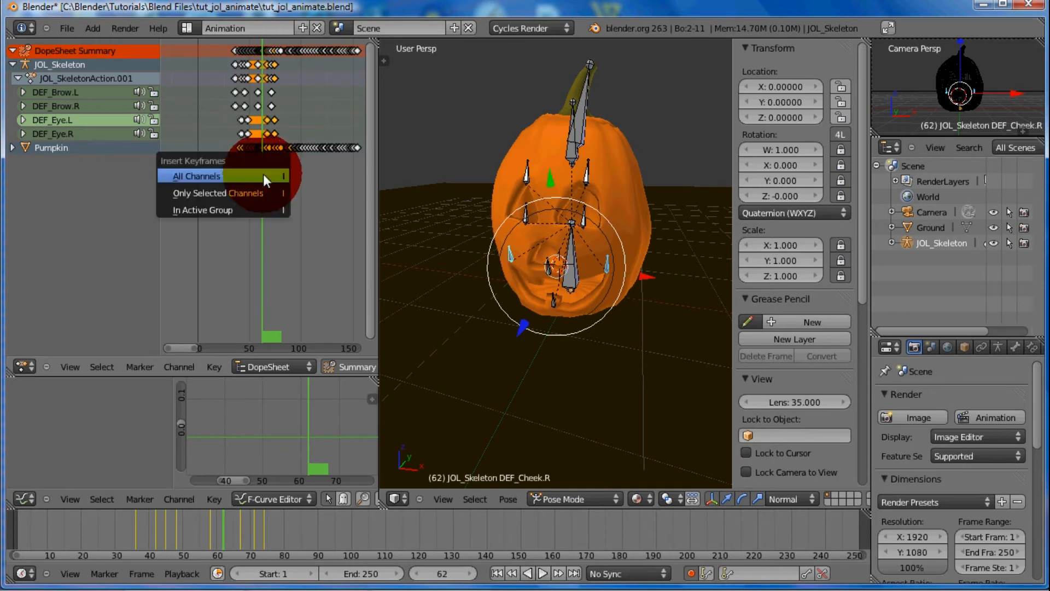
left_click(264, 174)
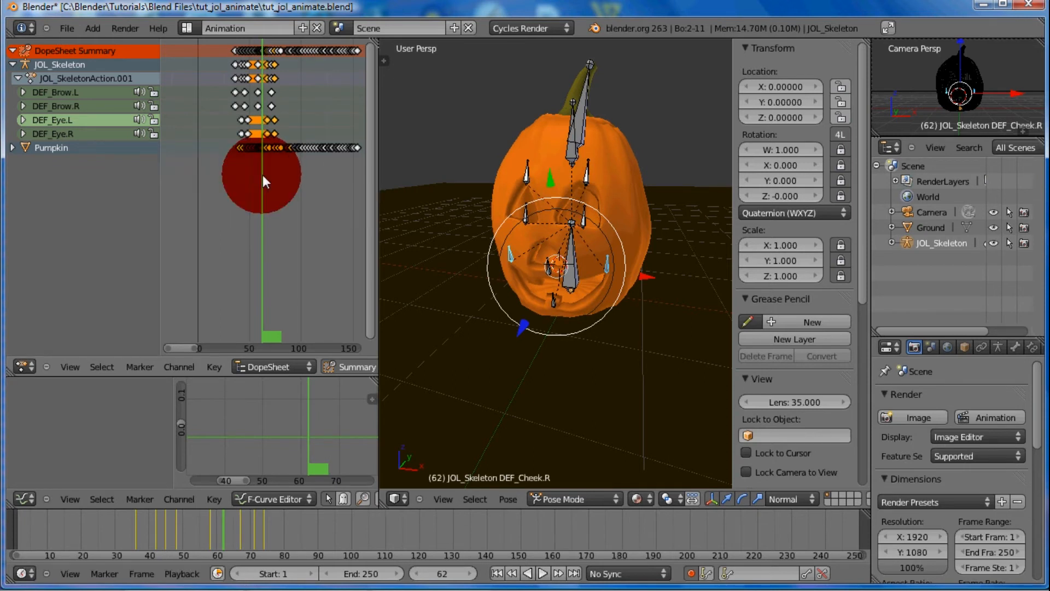
key("i")
left_click(484, 223)
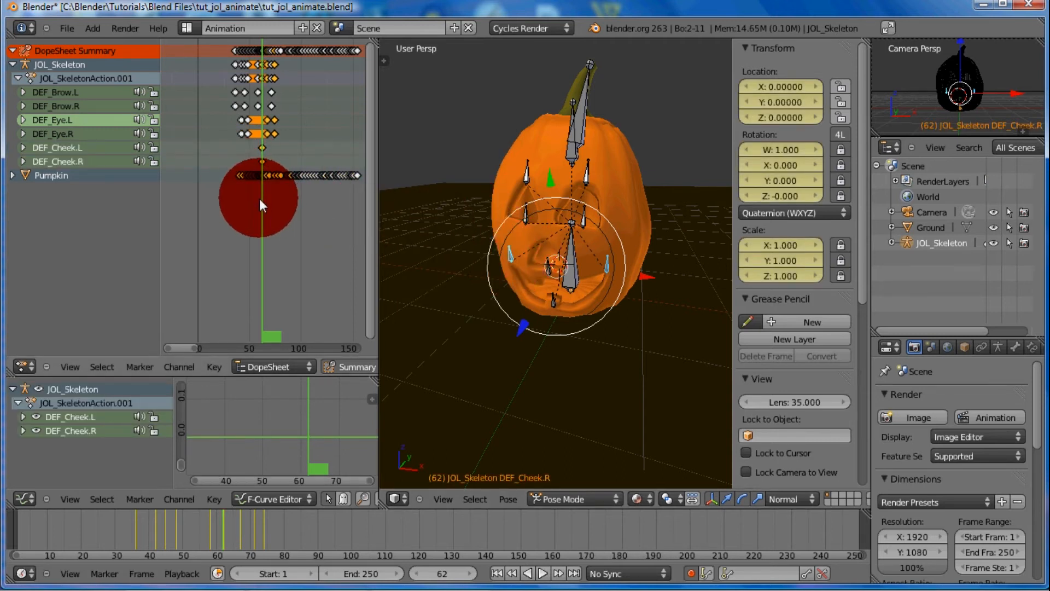
At frame 73, move the left cheek bone outward along X to about 0.074
left_click_drag(260, 202, 275, 196)
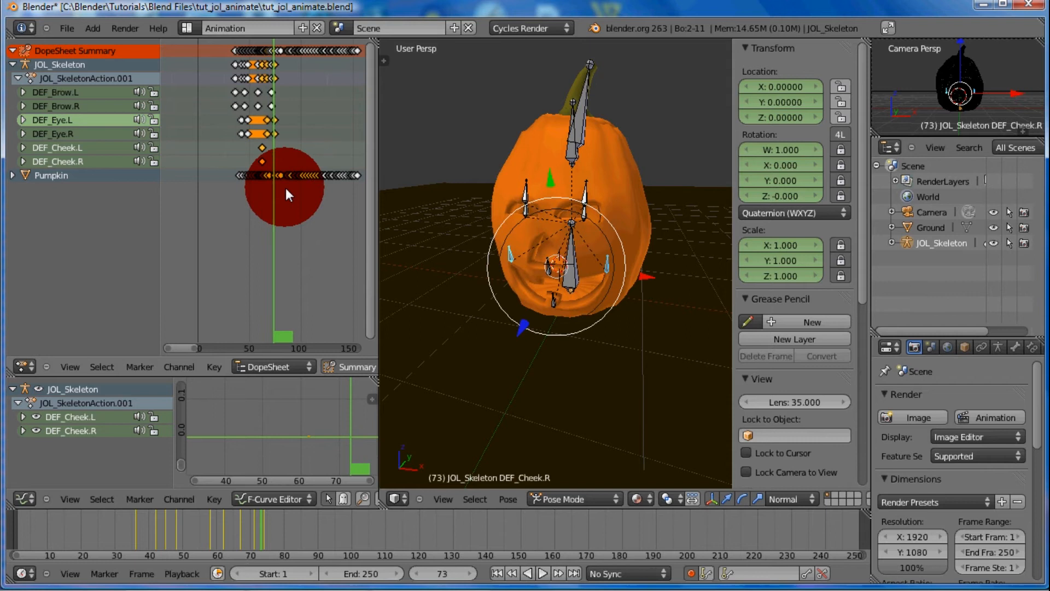
right_click(608, 259)
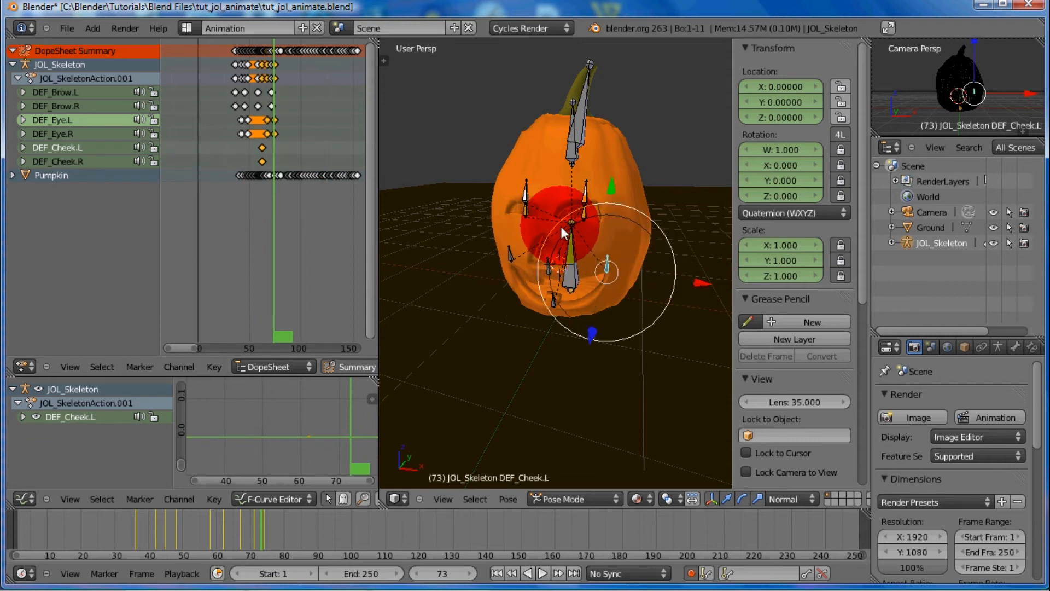
key("g")
key("x")
left_click(705, 282)
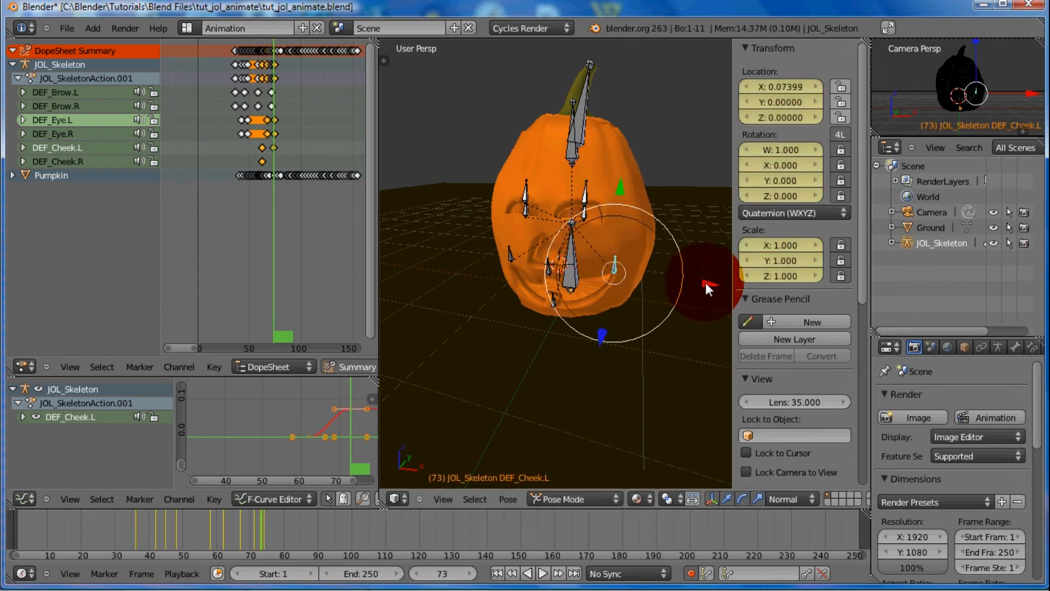
Raise the left cheek bone along local Y to about 0.191 and paste its pose mirrored onto the right cheek bone
key("g")
key("y")
key("y")
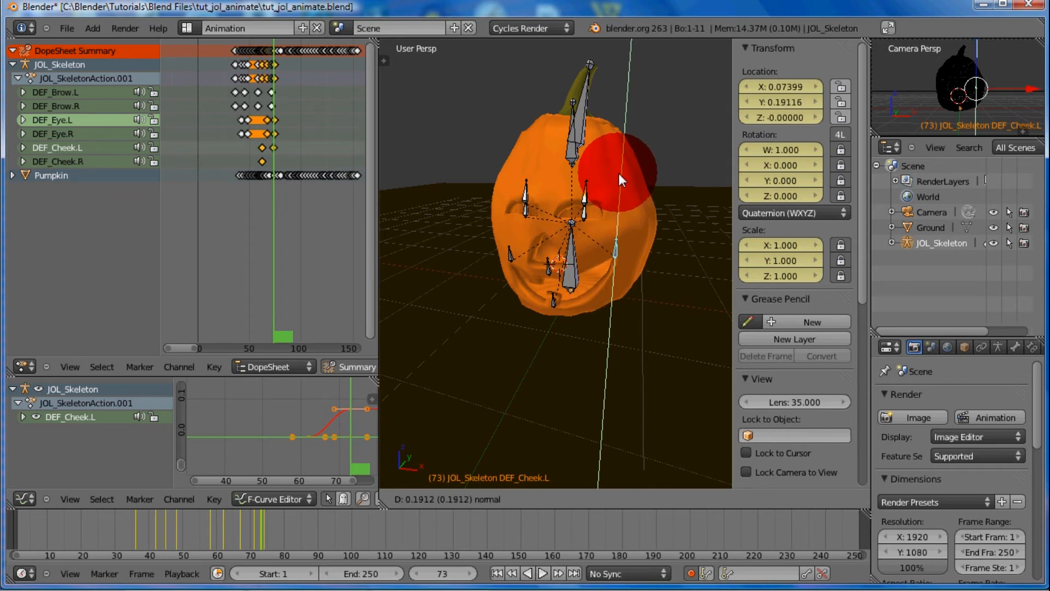
left_click(619, 173)
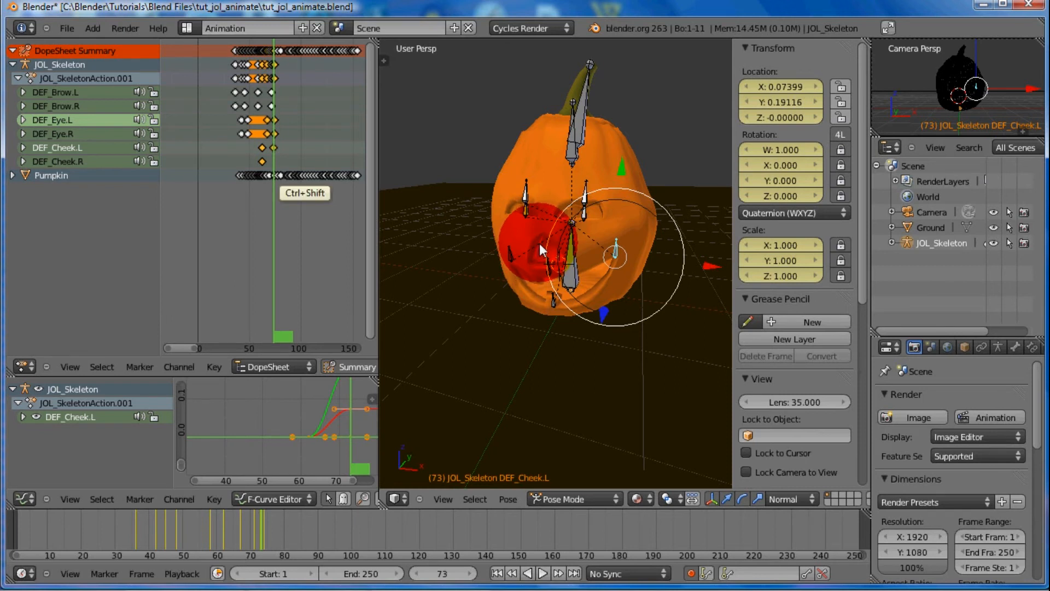
key("ctrl+shift+v")
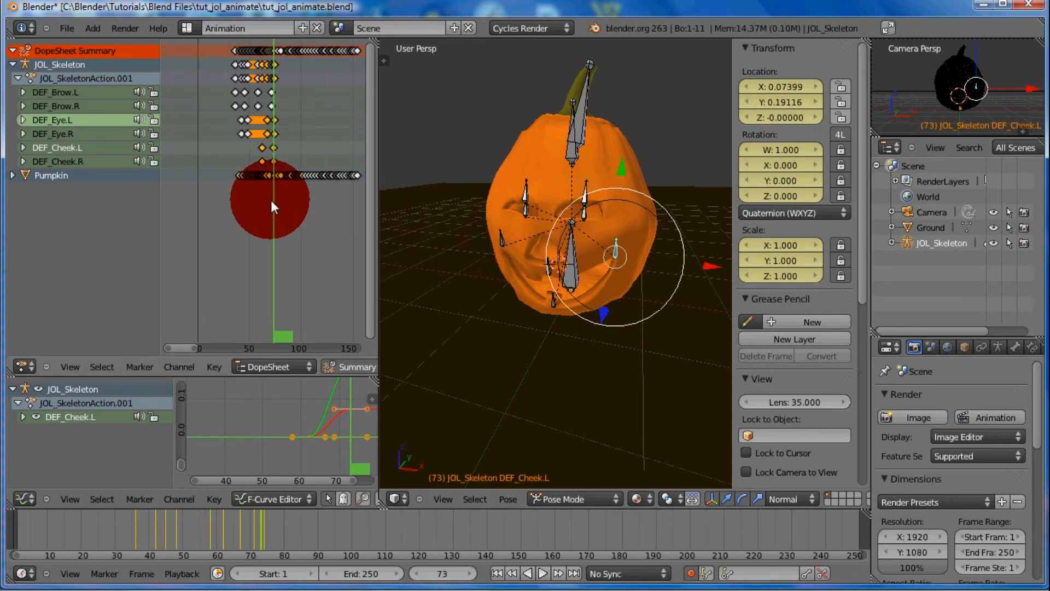
Select the DEF_Squash bone and keyframe its location, rotation and scale at frame 67
mouse_move(273, 197)
left_mouse_down()
mouse_move(214, 184)
mouse_move(280, 199)
left_mouse_up()
mouse_move(284, 202)
left_mouse_down()
mouse_move(311, 210)
mouse_move(242, 201)
mouse_move(305, 209)
mouse_move(276, 208)
left_mouse_up()
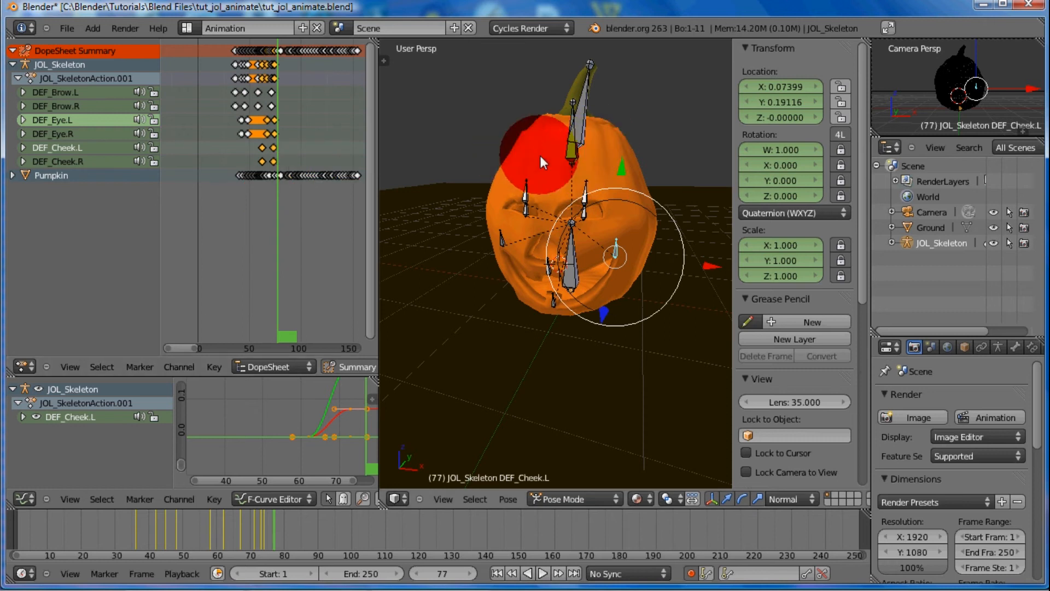
left_click_drag(277, 218, 274, 220)
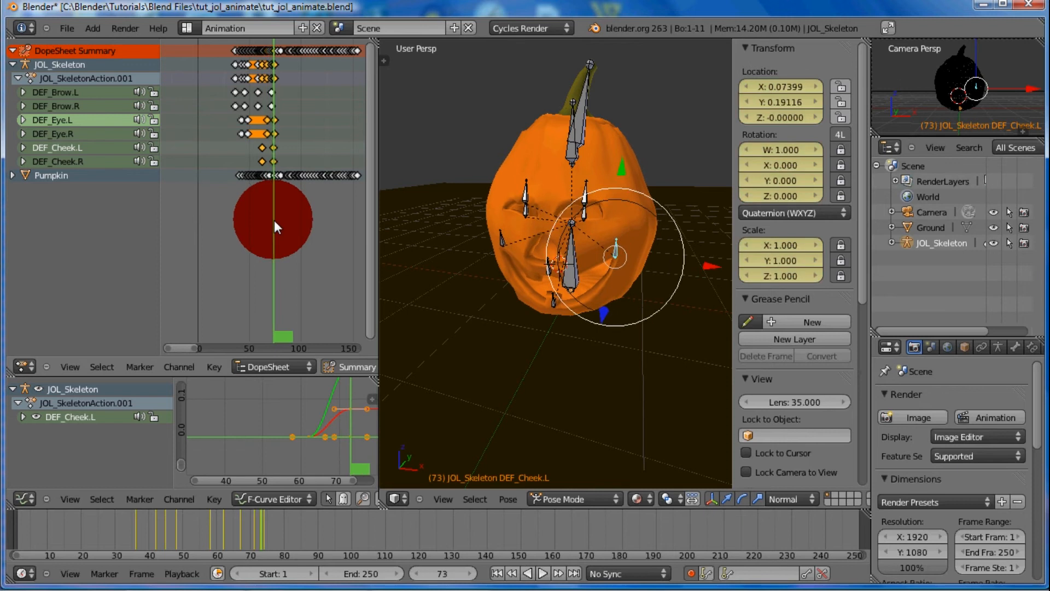
right_click(574, 152)
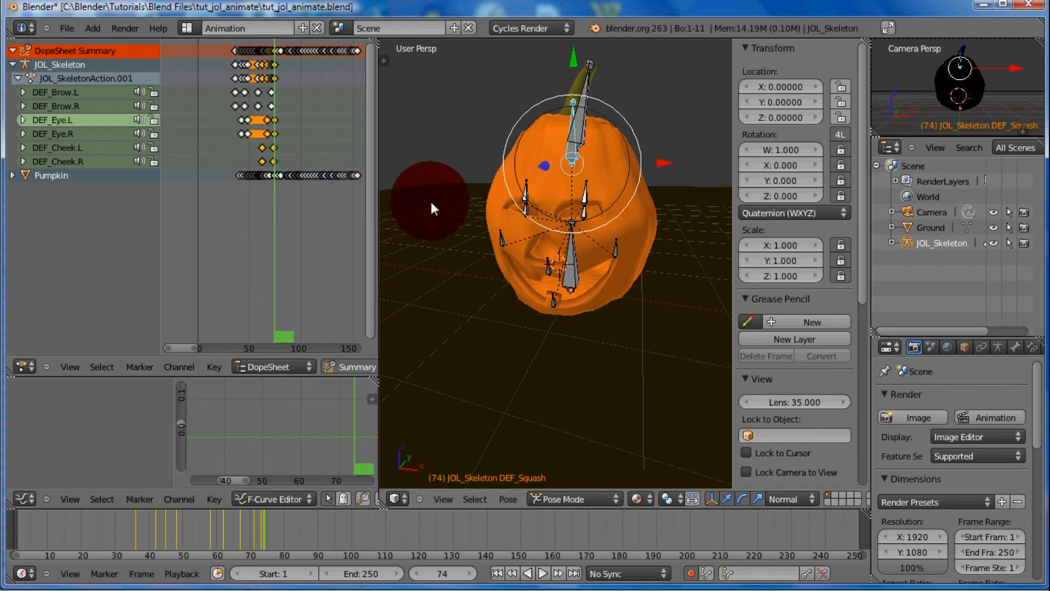
key("Left")
key("Left")
key("Left")
key("Left")
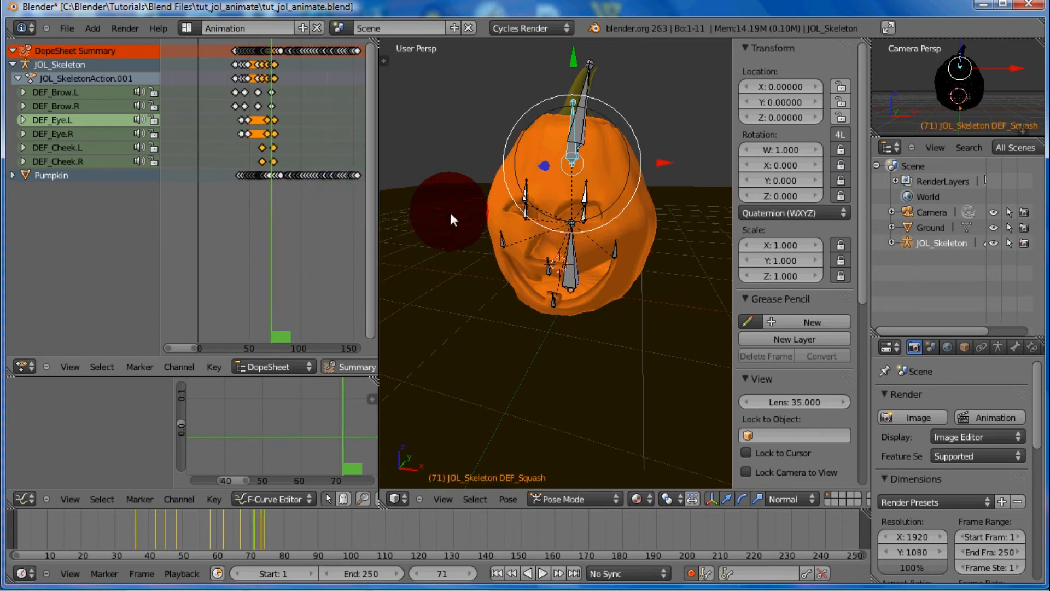
key("Left")
key("Left")
key("Left")
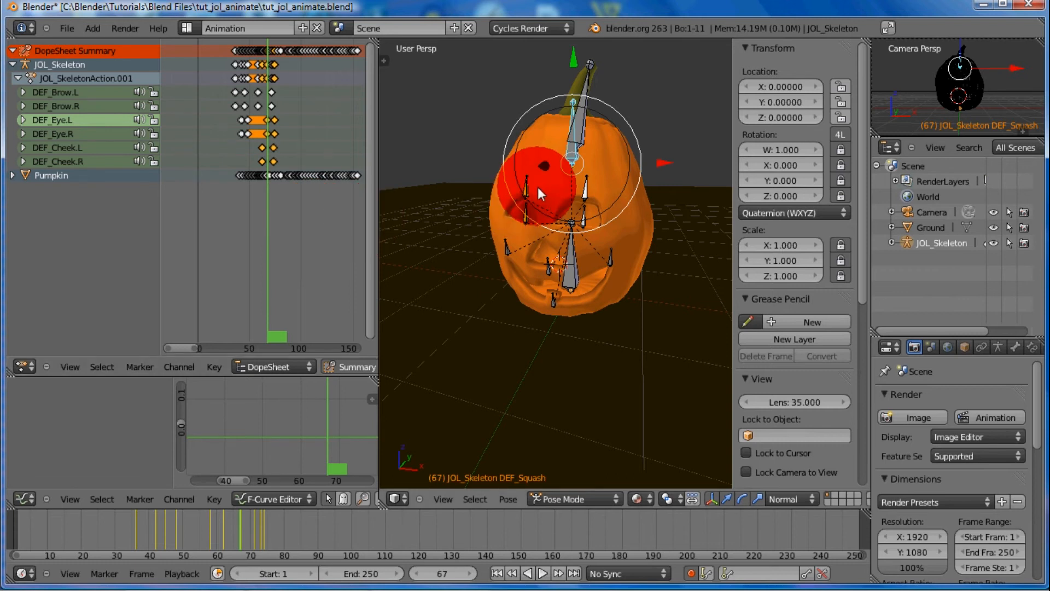
key("i")
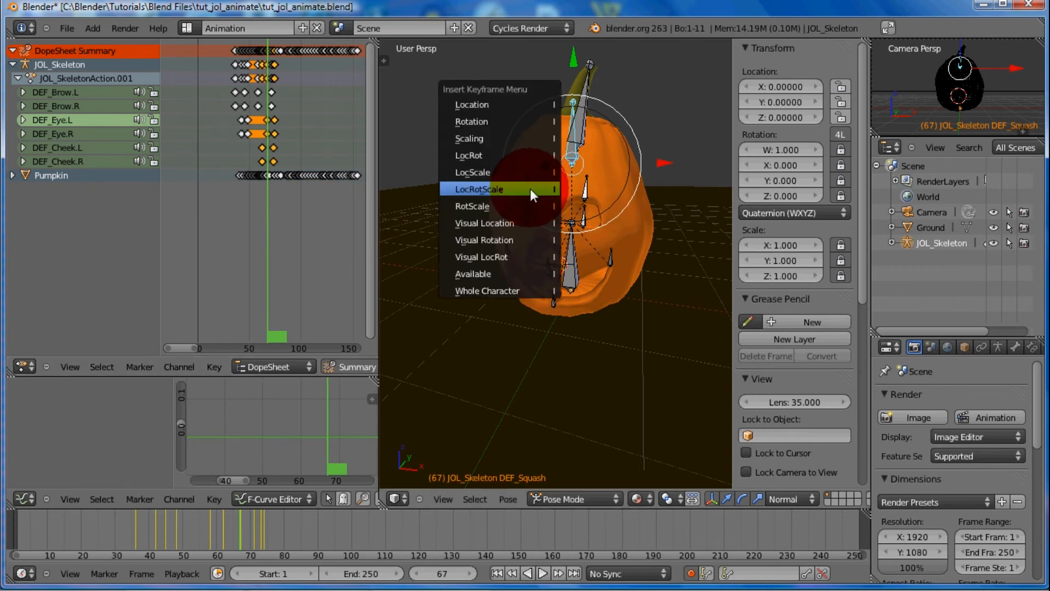
left_click(530, 188)
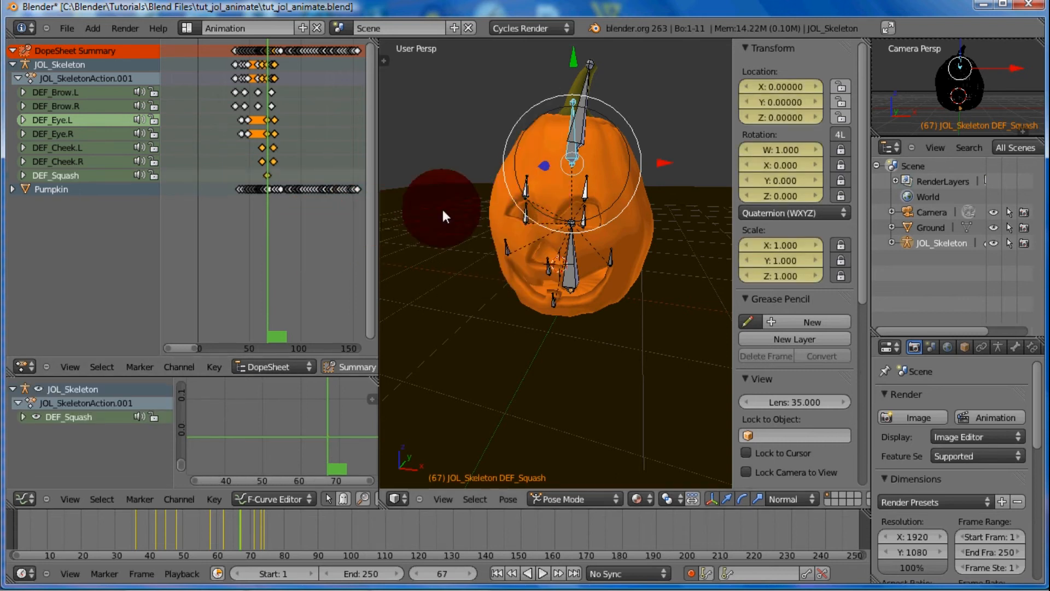
At frame 72, lower the DEF_Squash bone along local Y to about -0.238
key("Right")
key("Right")
key("Right")
key("Right")
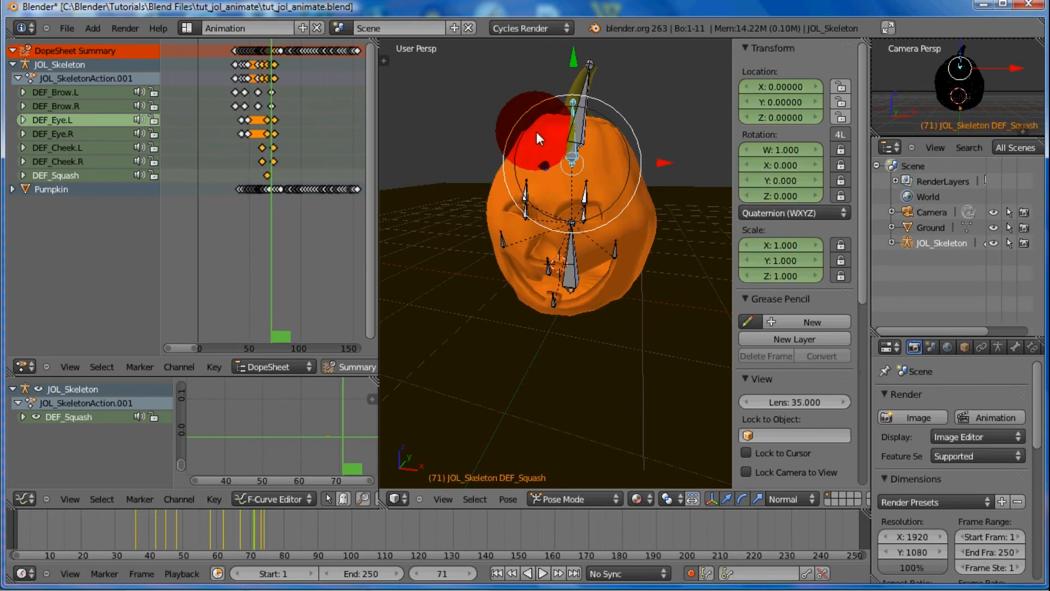
key("Right")
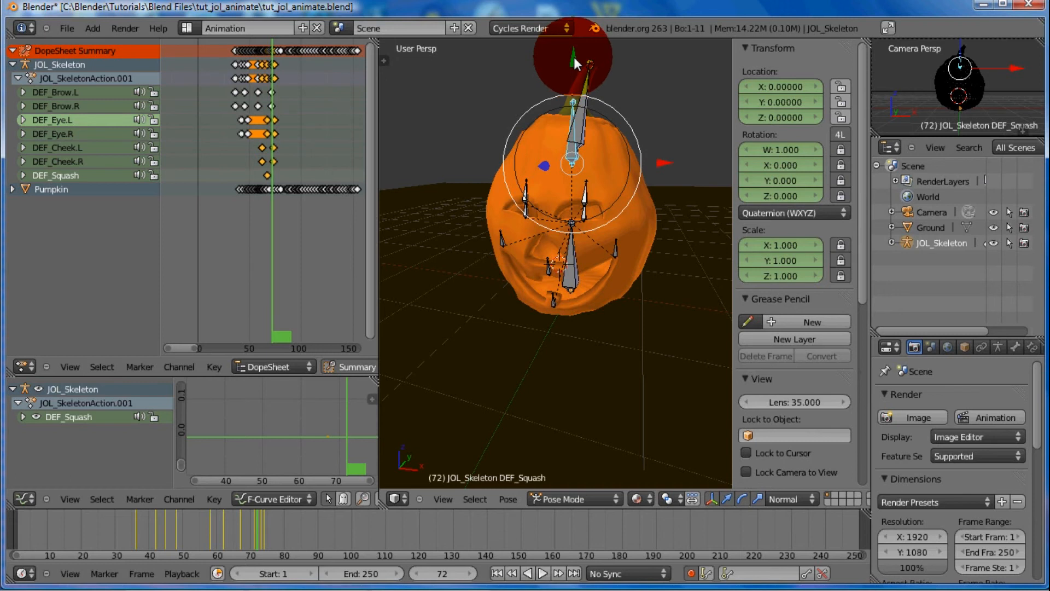
key("g")
key("y")
key("y")
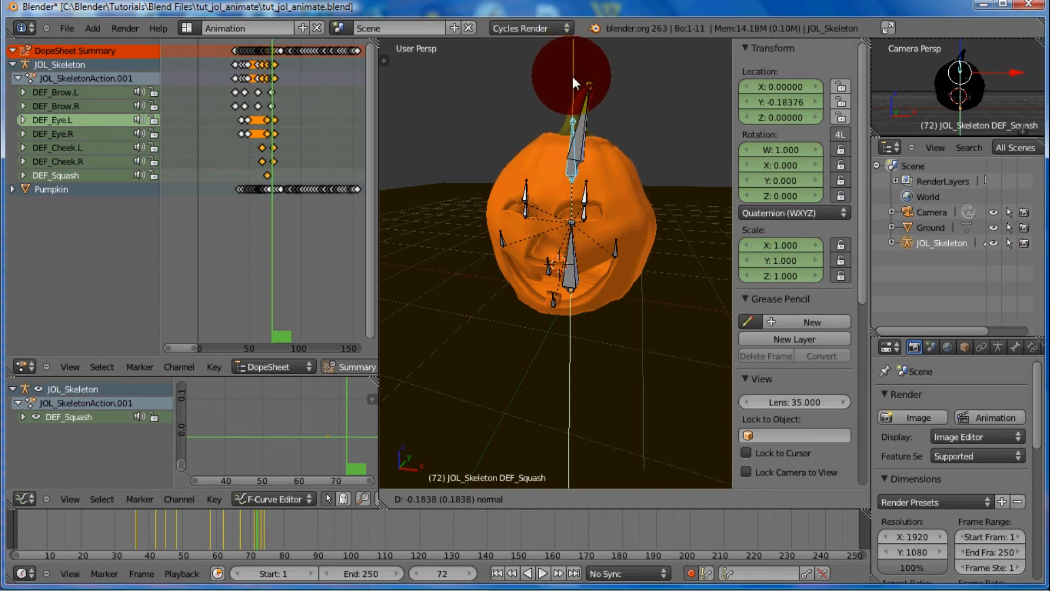
left_click(567, 91)
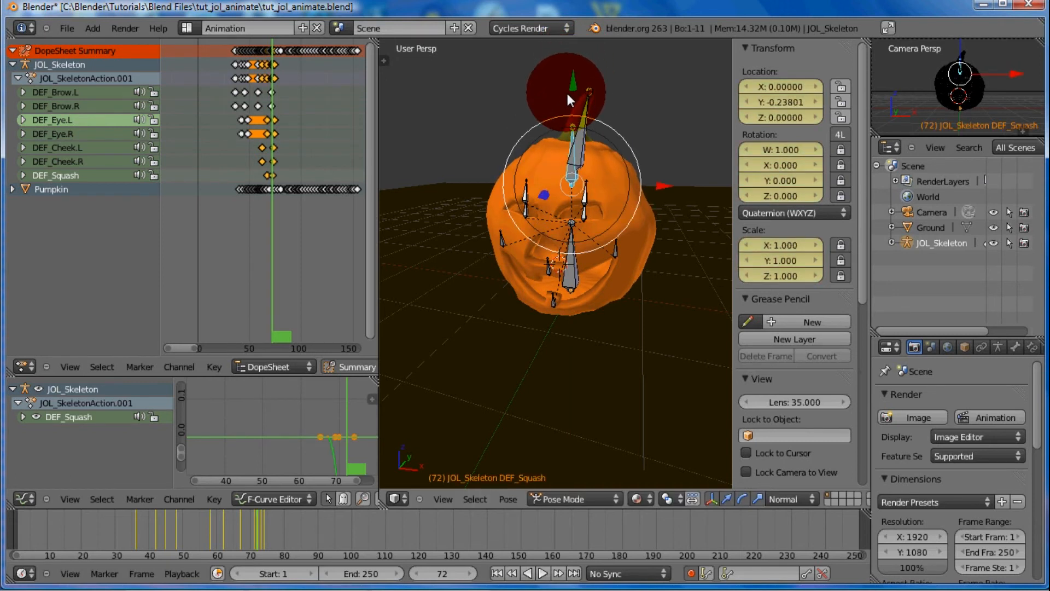
Select the DEF_Lid bone and keyframe its location, rotation and scale at frame 69
right_click(581, 131)
key("Left")
key("Left")
key("Left")
key("Left")
key("Left")
key("Left")
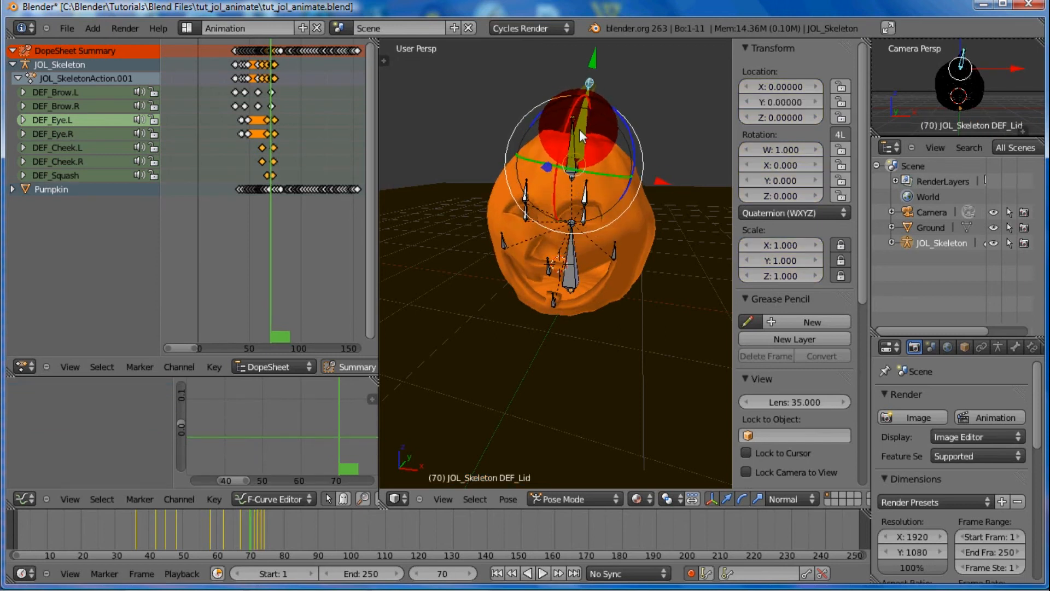
key("Left")
key("Left")
key("Left")
key("Left")
key("Left")
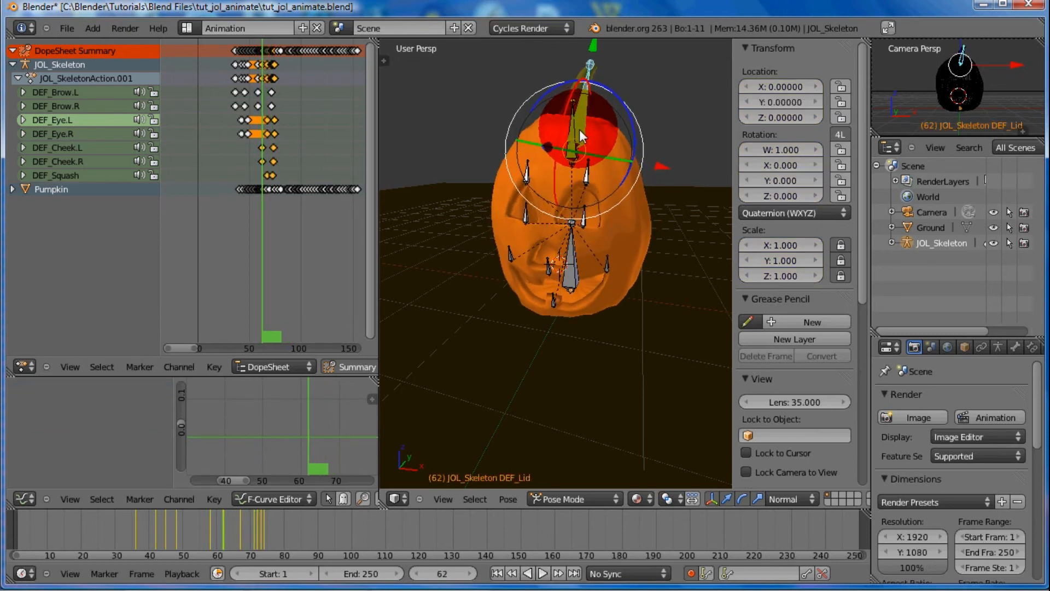
key("Right")
key("Right")
key("Right")
key("Right")
key("Right")
key("Right")
key("Right")
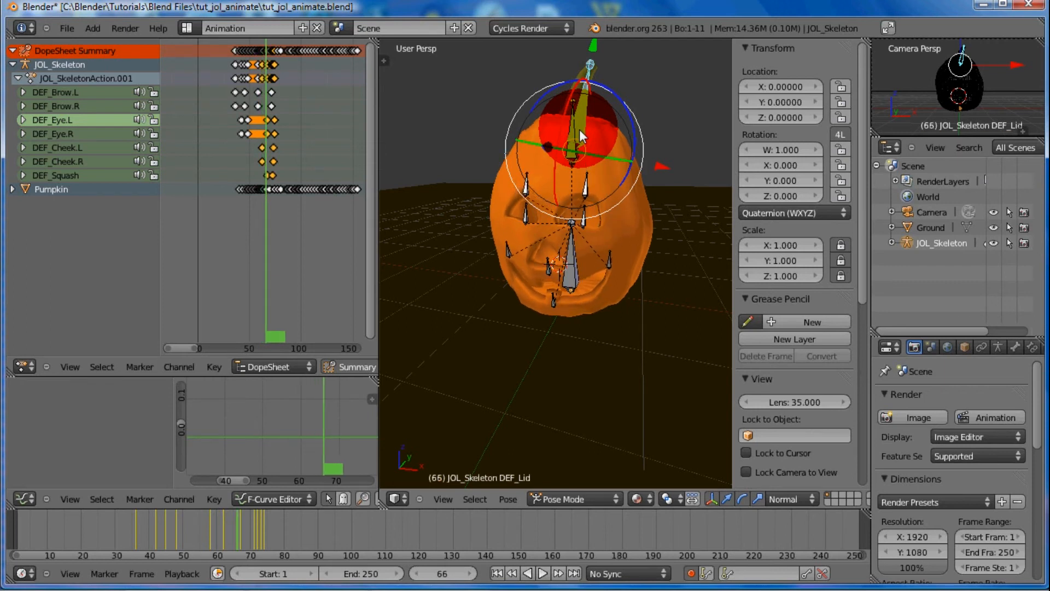
key("Right")
key("Right")
key("Right")
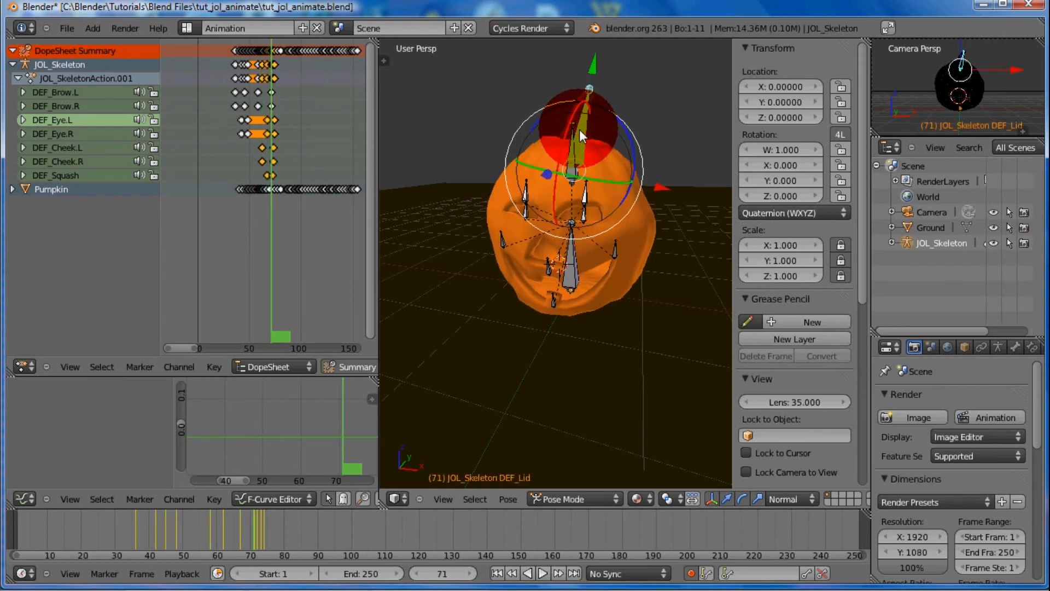
key("Left")
key("Left")
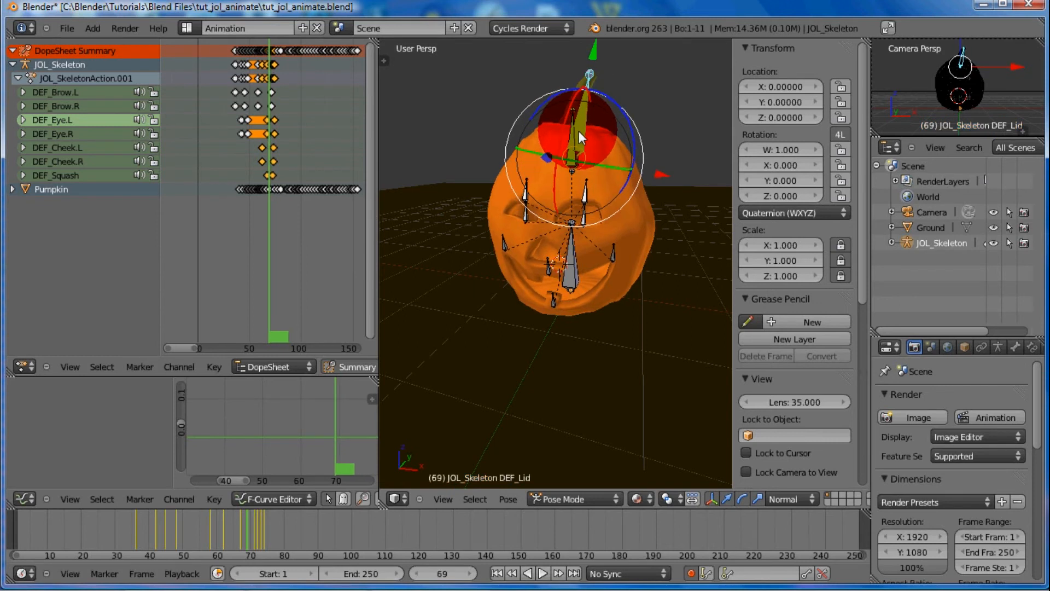
key("i")
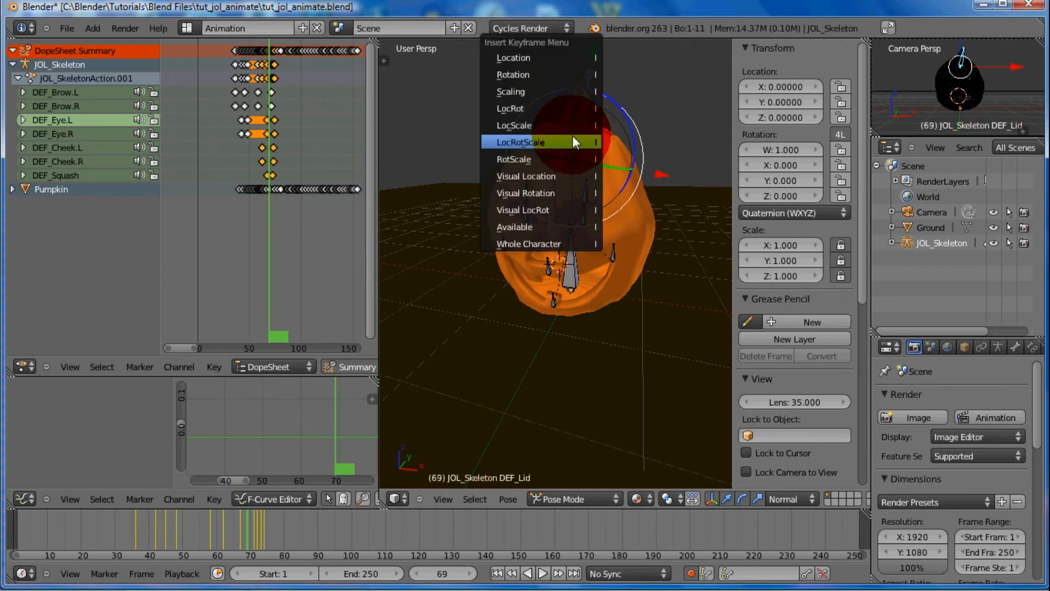
left_click(569, 141)
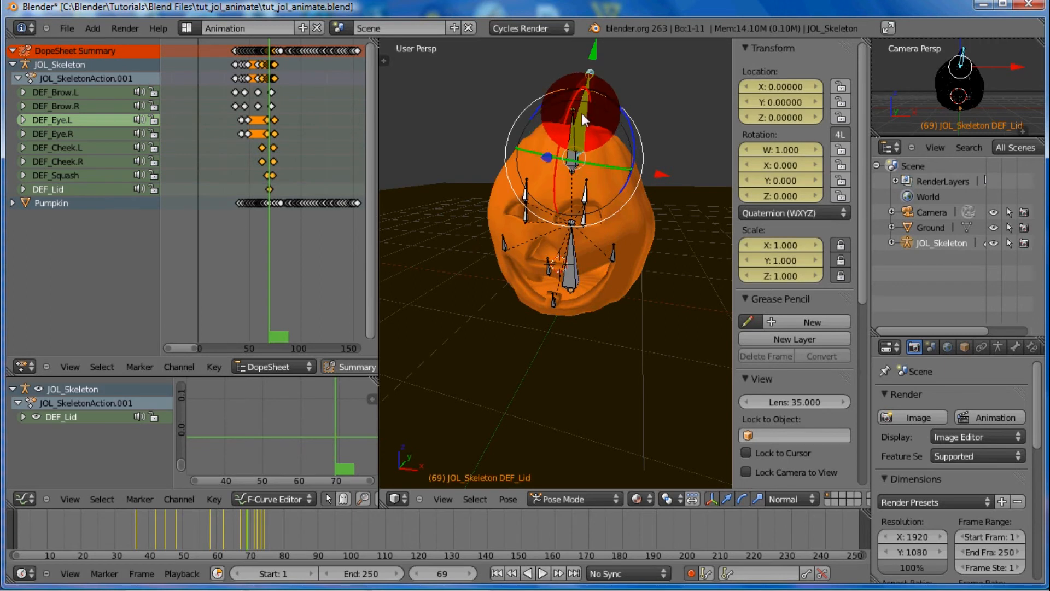
At frame 73, raise the DEF_Lid bone along local Y to about 0.367
key("Right")
key("Right")
key("Right")
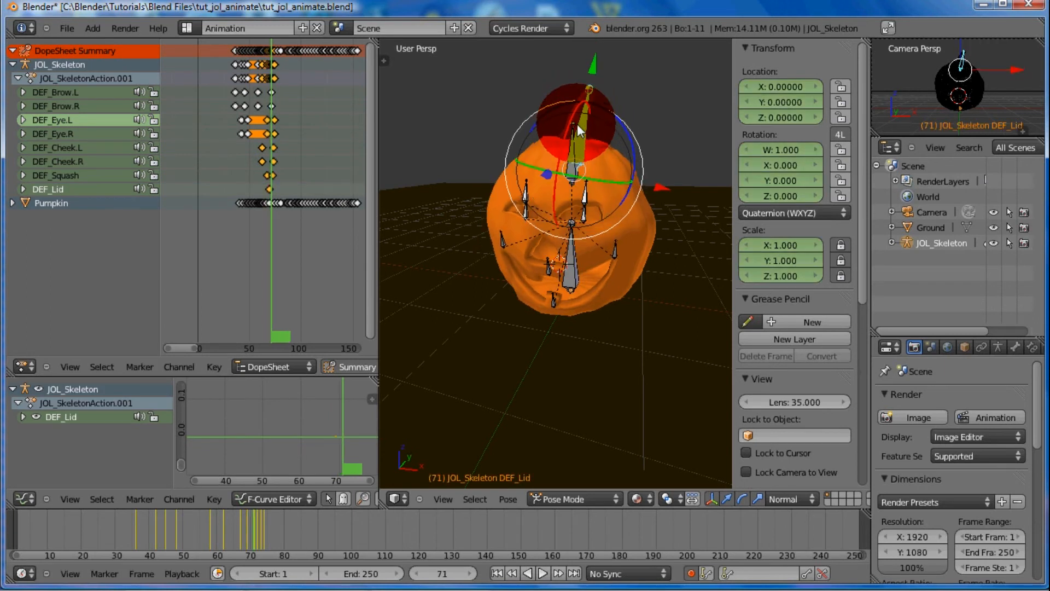
key("Right")
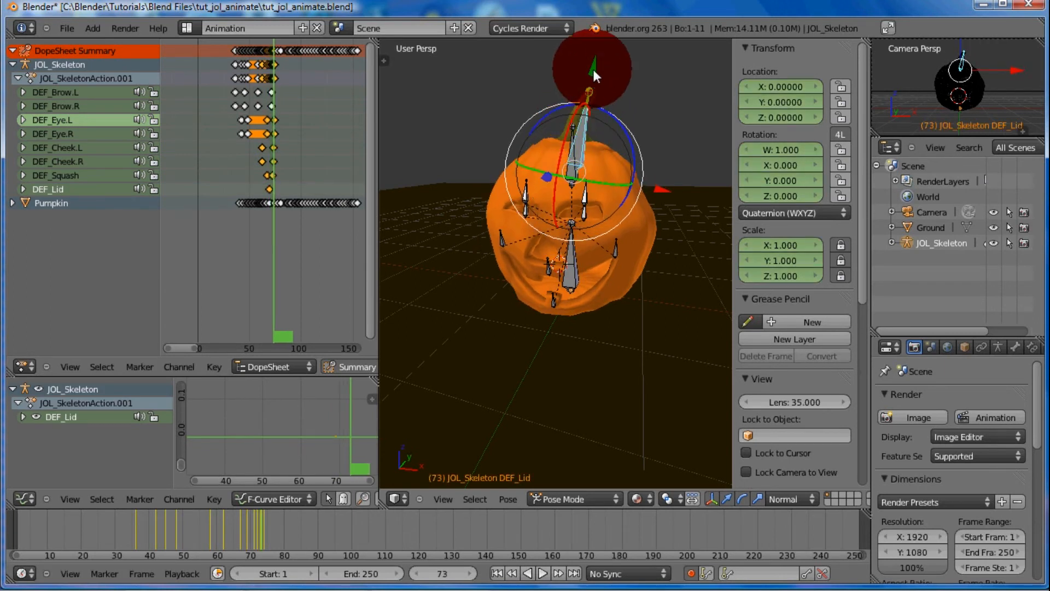
left_click_drag(592, 70, 603, 30)
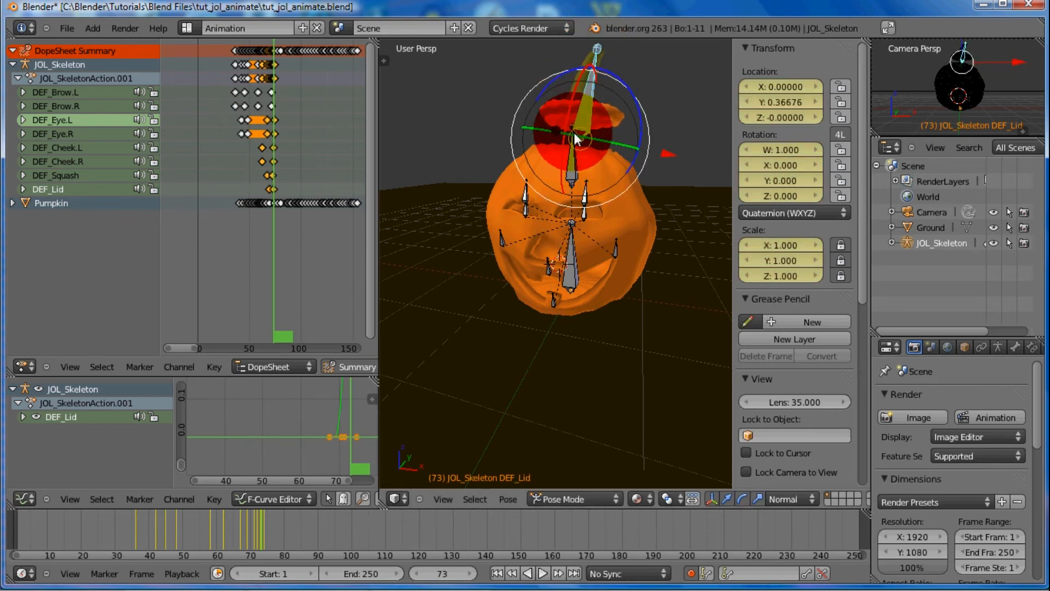
Step back to frame 65 and forward to frame 74 to review the lid's popping motion against the squash
key("Left")
key("Left")
key("Left")
key("Left")
key("Left")
key("Left")
key("Left")
key("Left")
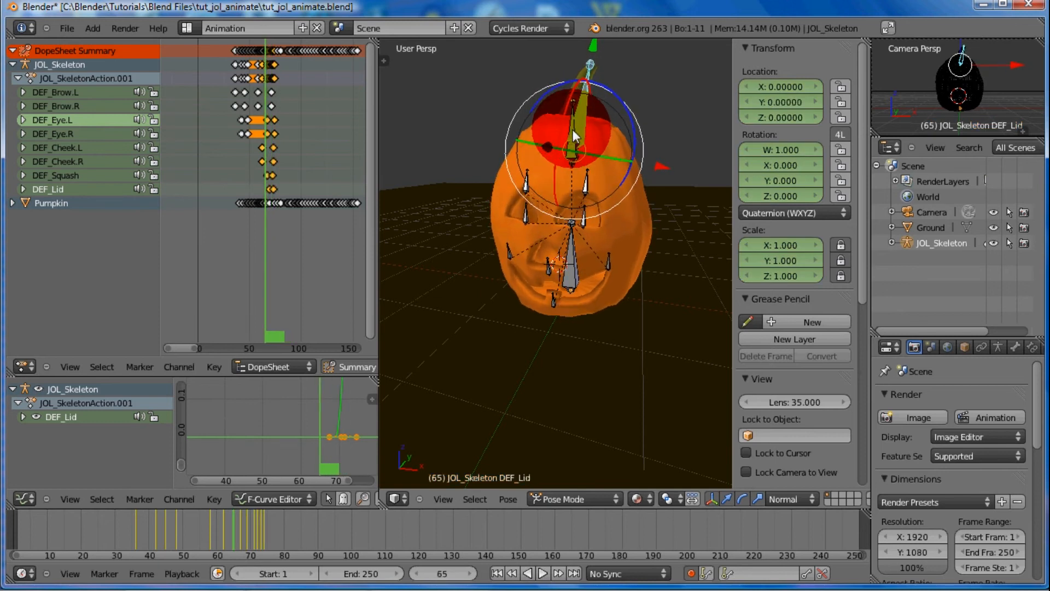
key("Right")
key("Right")
key("Right")
key("Right")
key("Right")
key("Right")
key("Right")
key("Right")
key("Right")
key("Right")
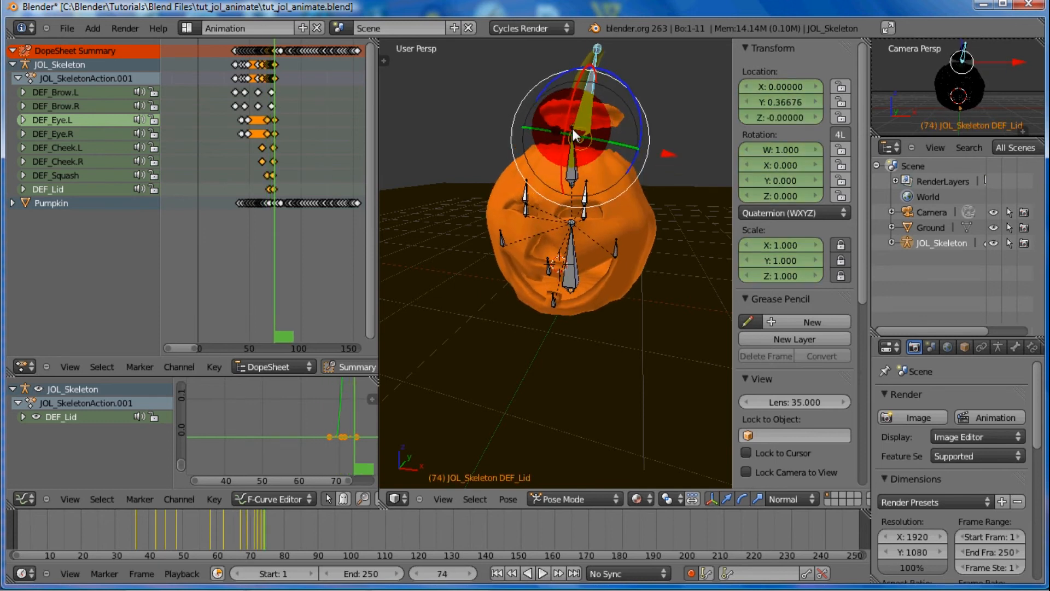
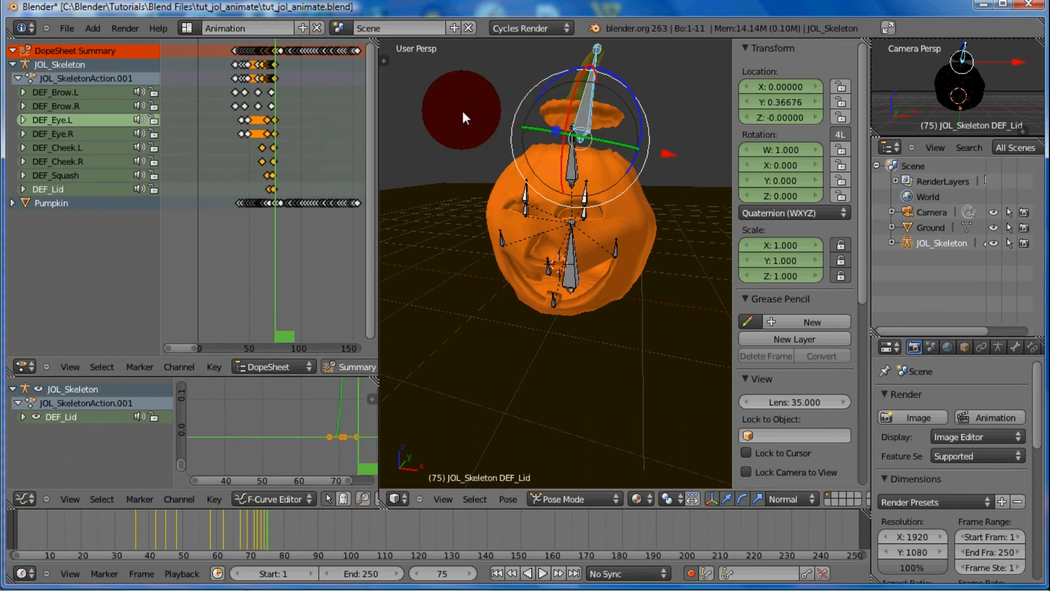
Duplicate the DEF_Lid keyframe from frame 69 and place the copy at frame 76 in the dope sheet
key("ctrl+Up")
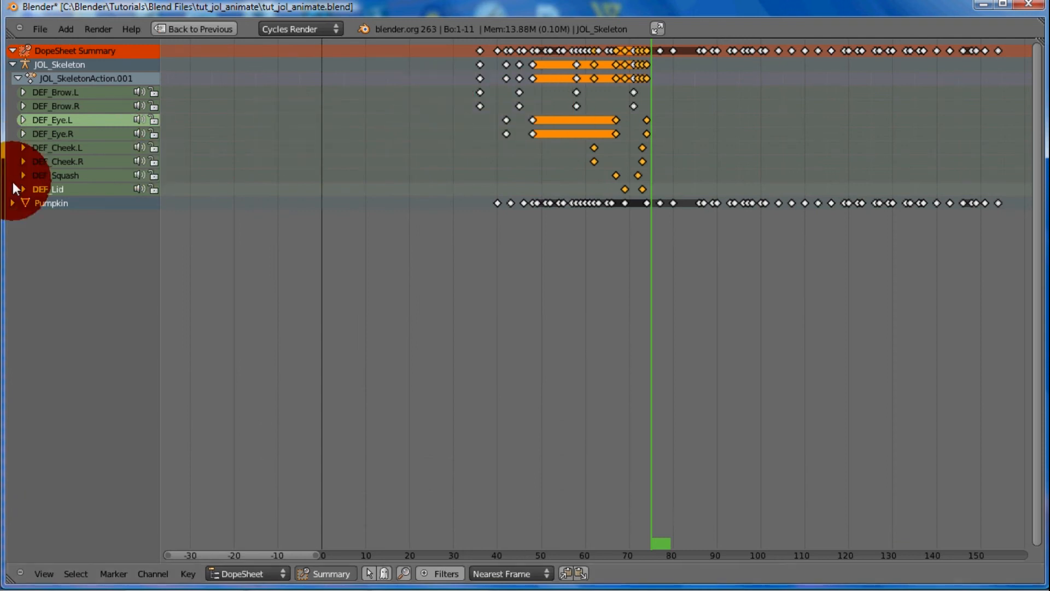
right_click(625, 188)
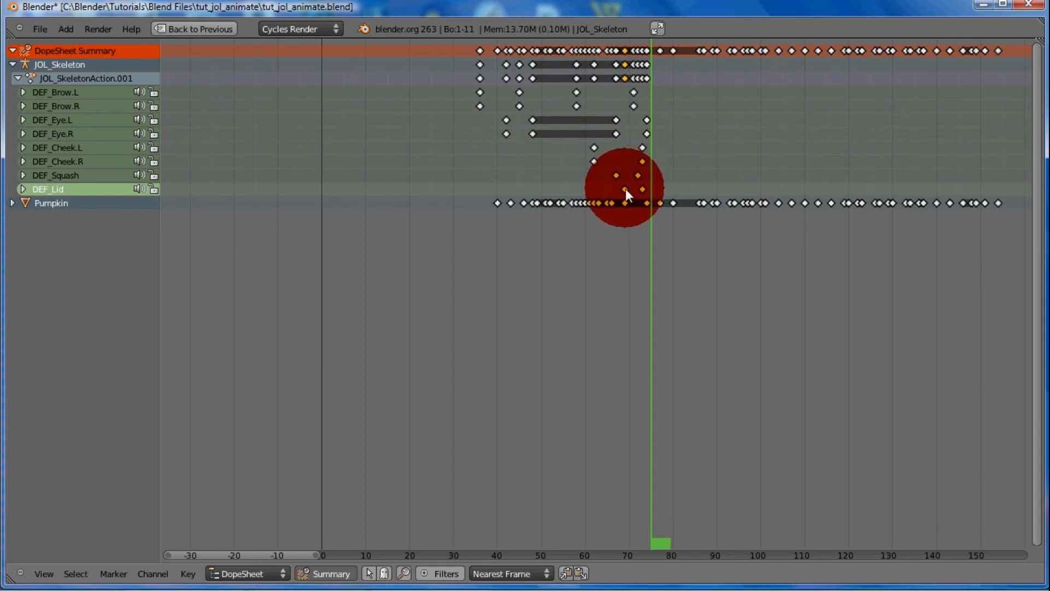
key("g")
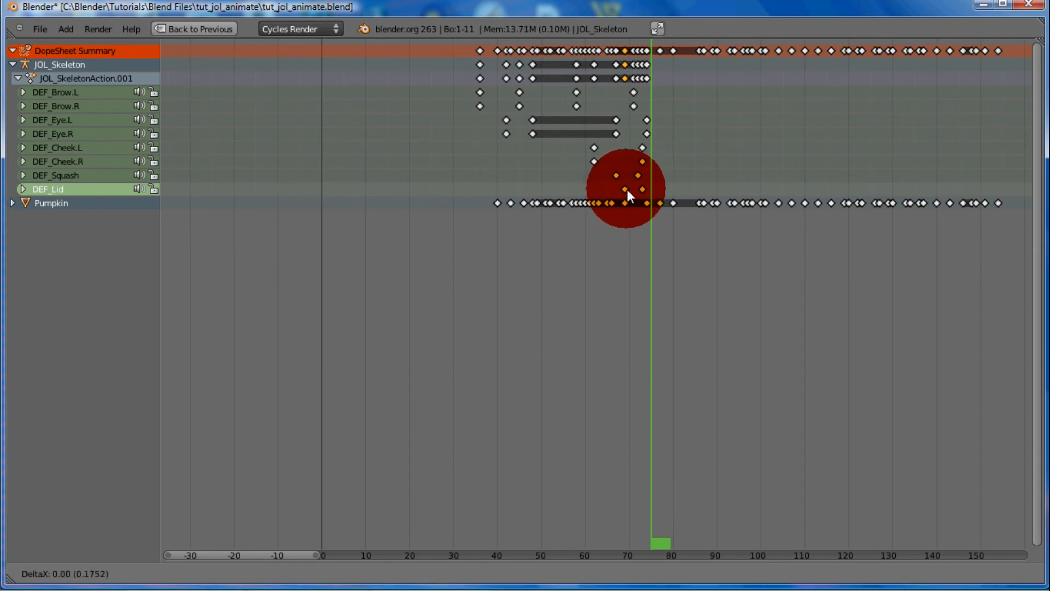
left_click(653, 188)
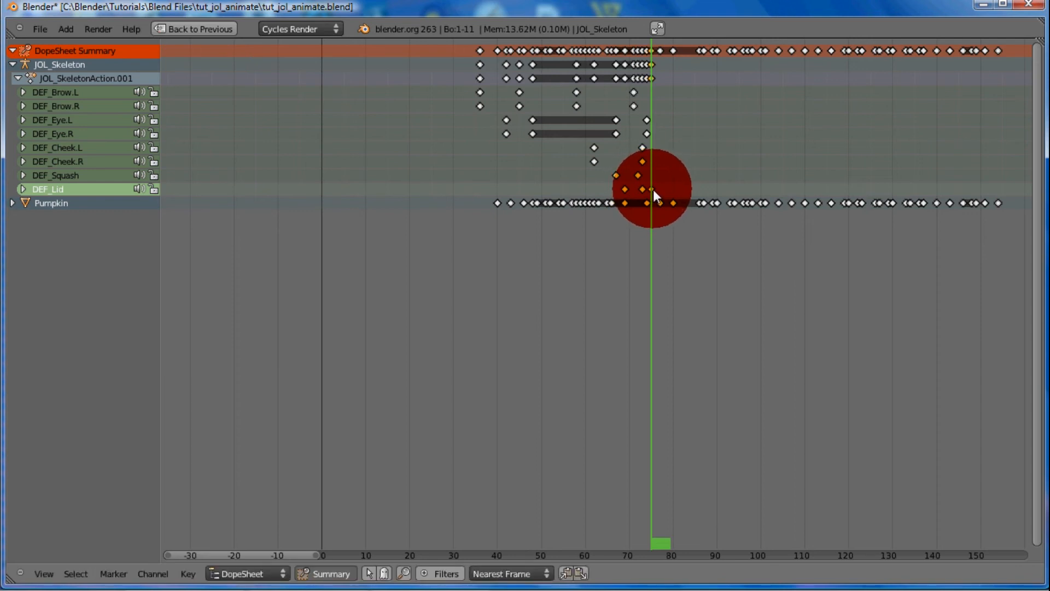
key("g")
left_click(656, 188)
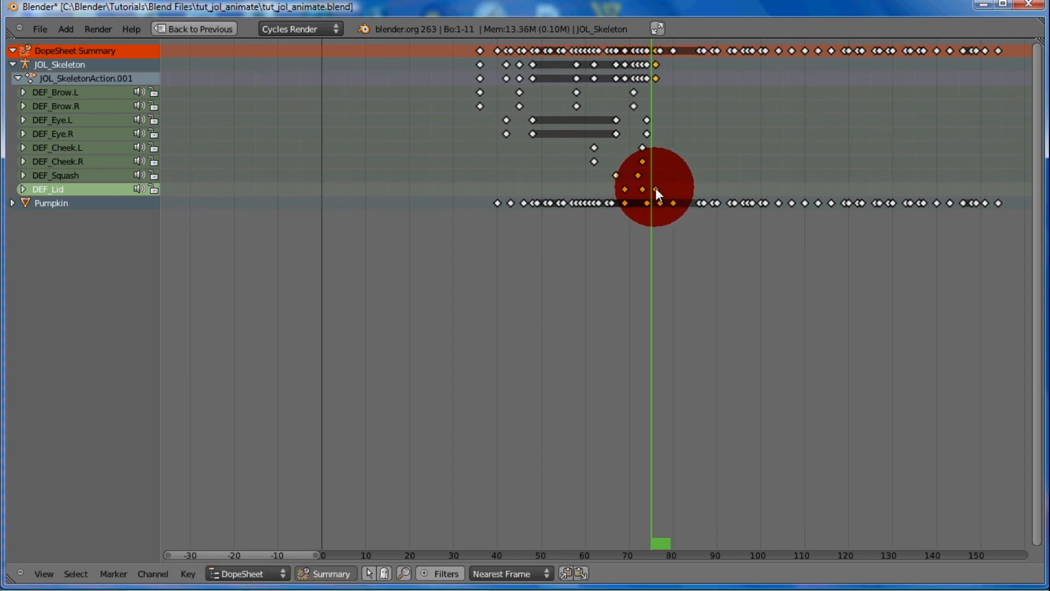
key("ctrl+Up")
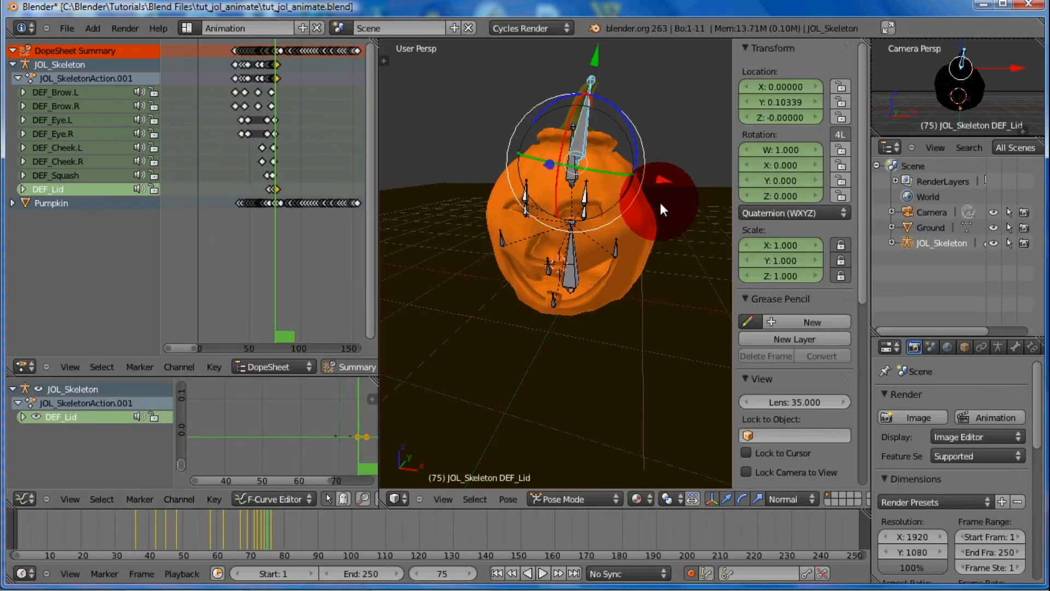
Step forward to frame 134 and back to frame 83 to review the animation following the lid pop
key("Right")
key("Right")
key("Right")
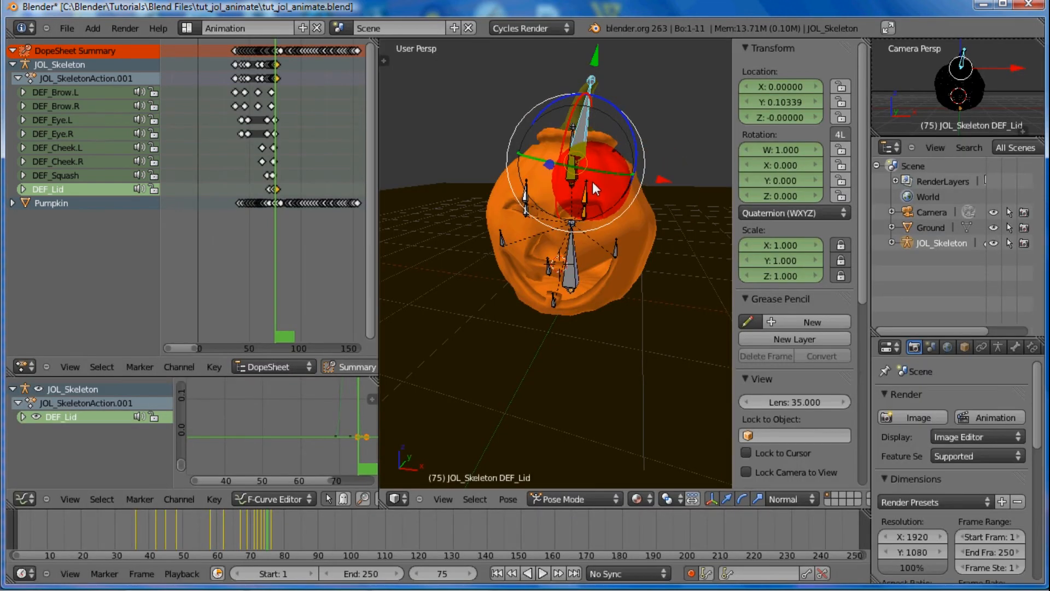
key("Right")
key("Right")
key("Right")
key("Right")
key("Right")
key("Right")
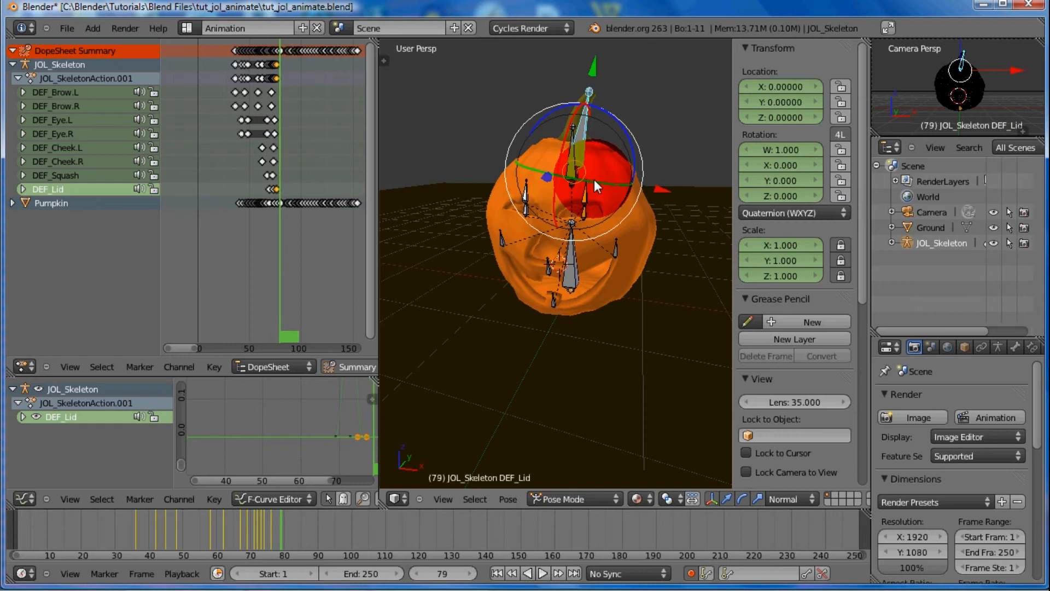
key("Right")
key("Right")
key("Right")
key("Right")
key("Right")
key("Right")
key("Right")
key("Right")
key("Right")
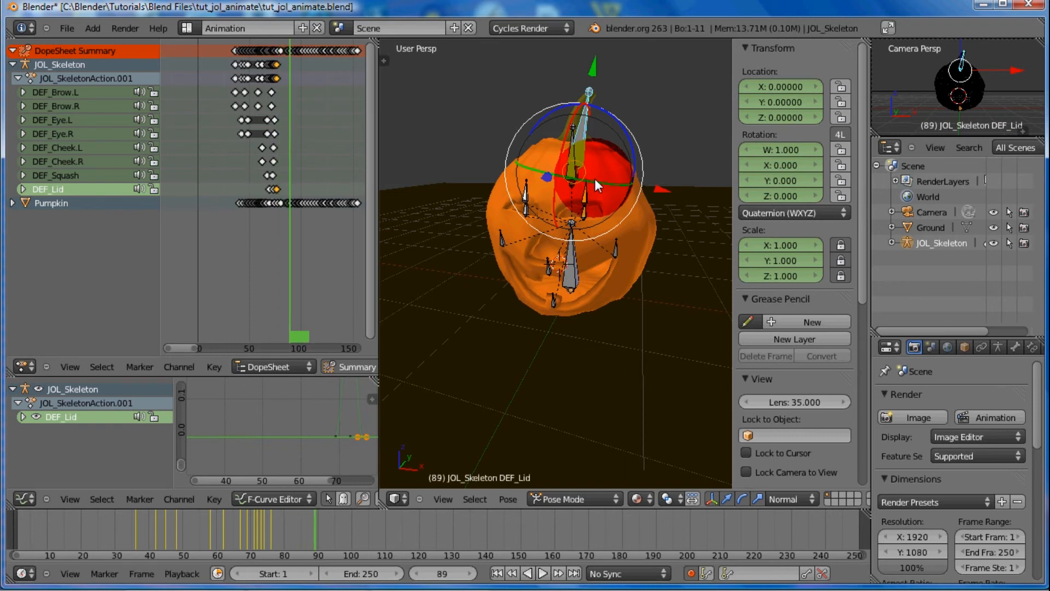
key("Right")
key("Right")
key("Right")
key("Right")
key("Right")
key("Right")
key("Right")
key("Right")
key("Right")
key("Right")
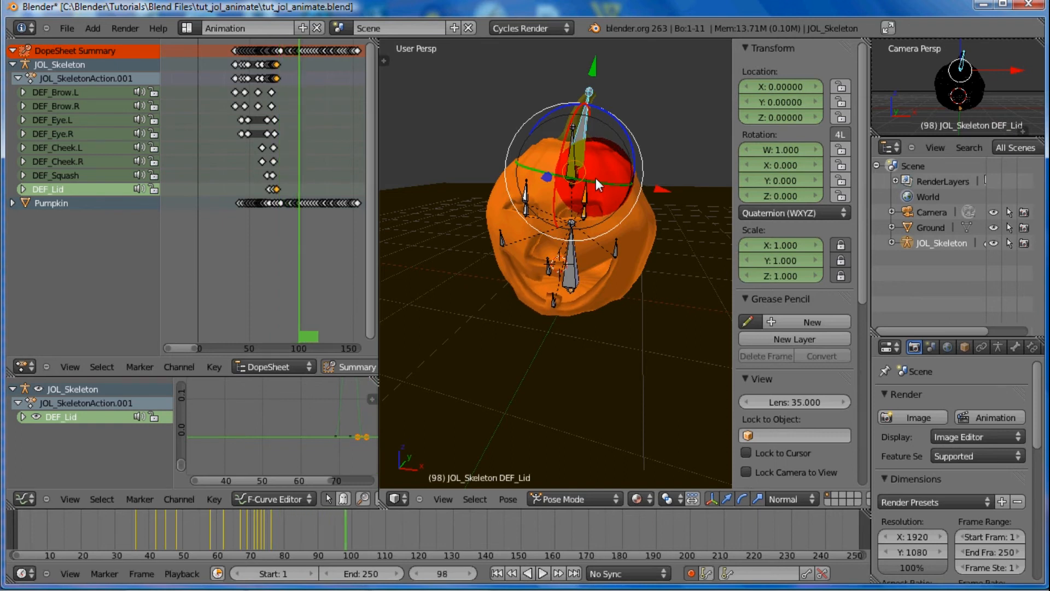
key("Right")
key("Right")
key("Right")
key("Right")
key("Right")
key("Right")
key("Right")
key("Right")
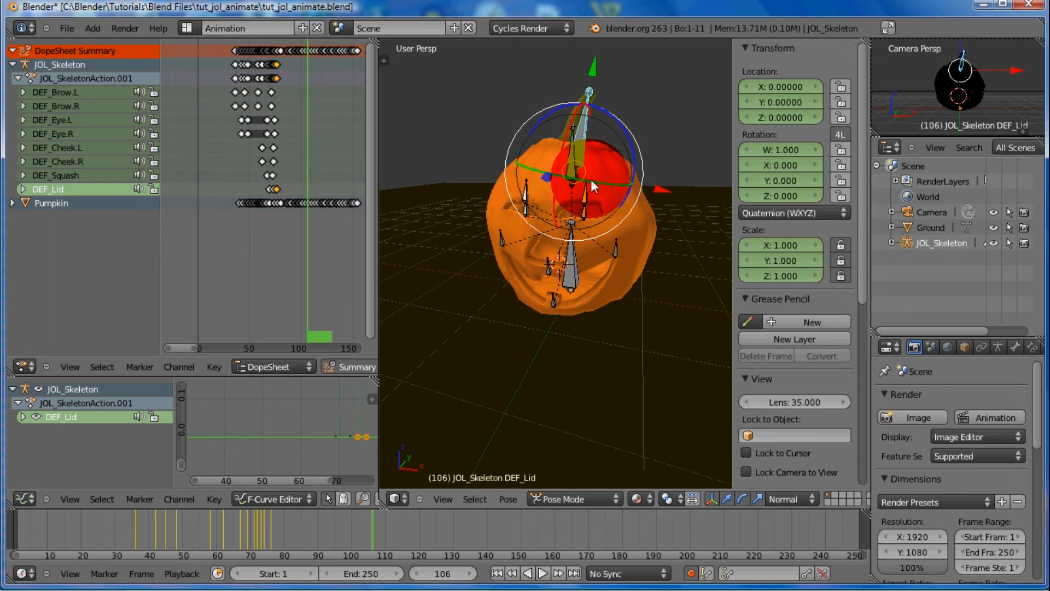
key("Right")
key("Right")
key("Right")
key("Right")
key("Right")
key("Right")
key("Right")
key("Right")
key("Right")
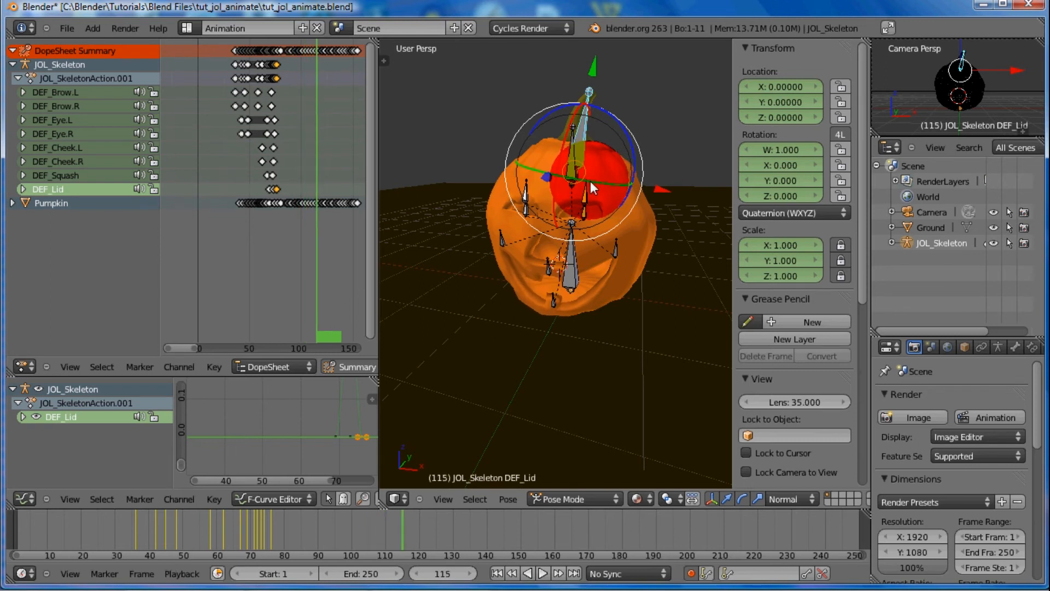
key("Right")
key("Right")
key("Right")
key("Right")
key("Right")
key("Right")
key("Right")
key("Right")
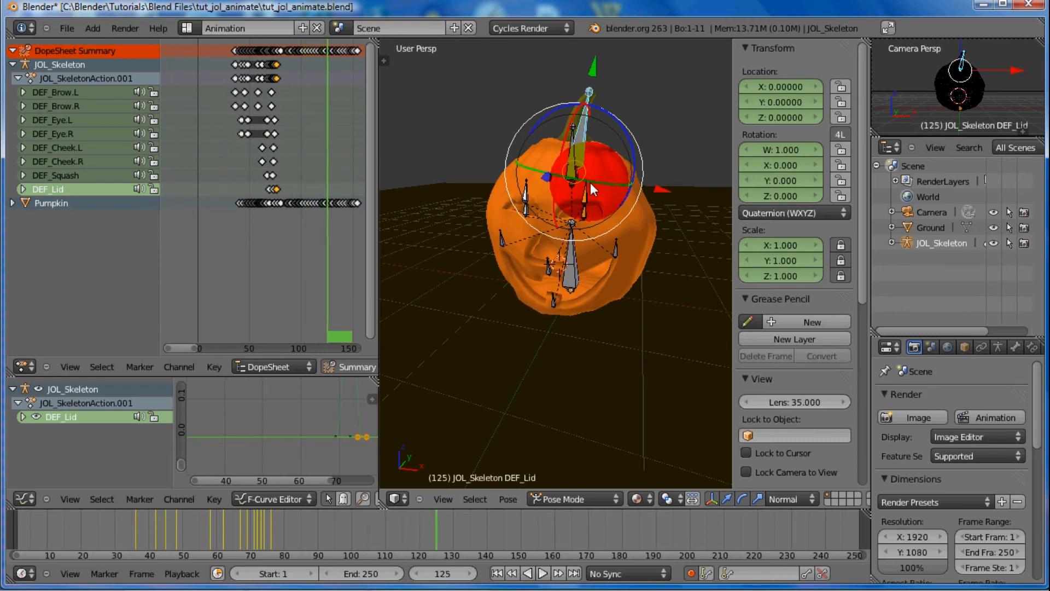
key("Right")
key("Right")
key("Right")
key("Right")
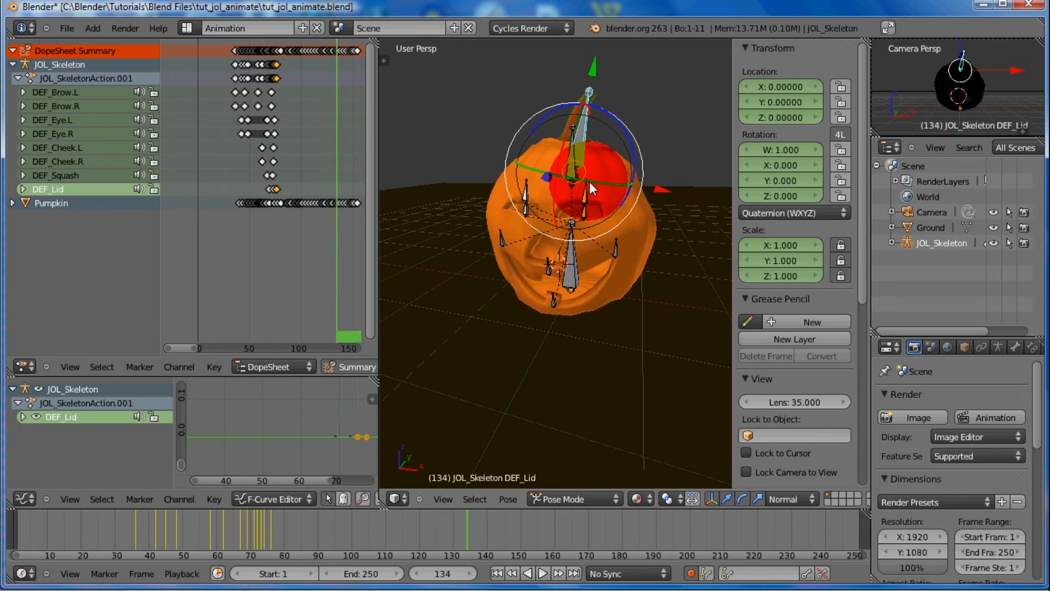
key("Left")
key("Left")
key("Left")
key("Left")
key("Left")
key("Left")
key("Left")
key("Left")
key("Left")
key("Left")
key("Left")
key("Left")
key("Left")
key("Left")
key("Left")
key("Left")
key("Left")
key("Left")
key("Left")
key("Left")
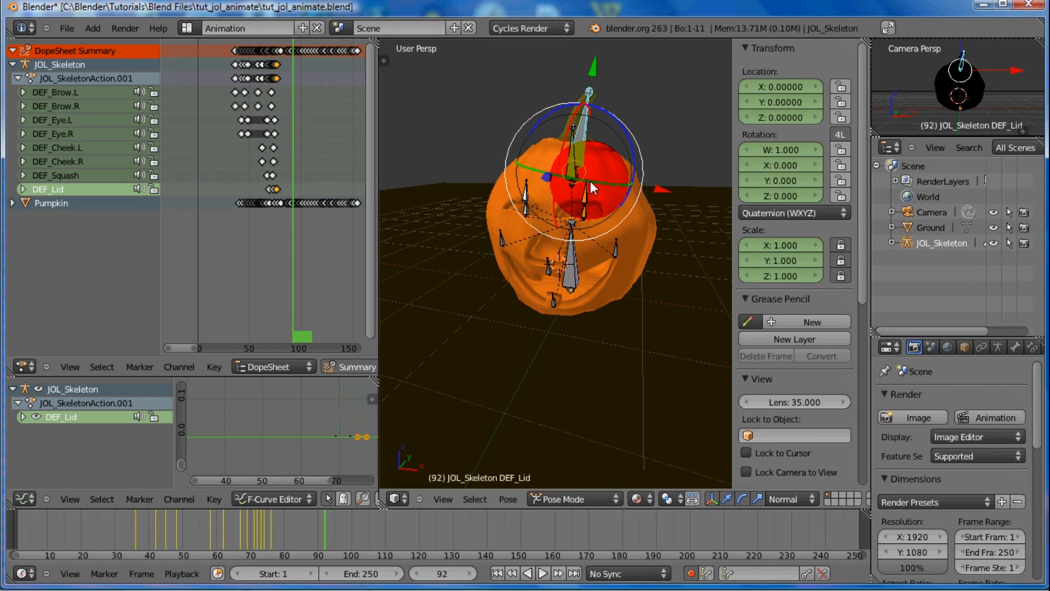
key("Left")
key("Left")
key("Left")
key("Left")
key("Left")
key("Left")
key("Left")
key("Left")
key("Left")
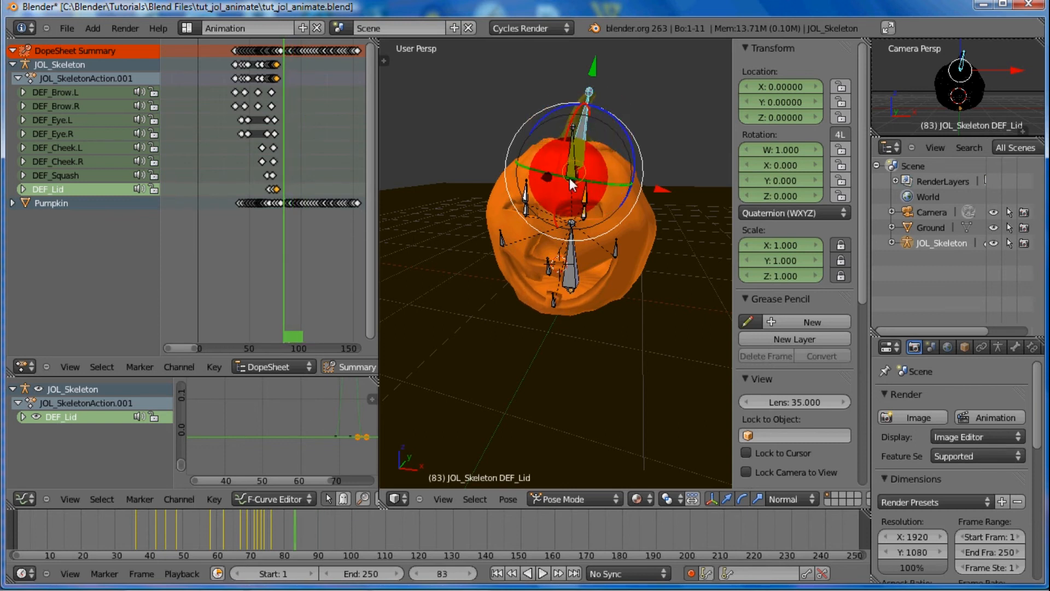
Move the DEF_Squash bone along local Y to about -0.266 at frame 114 and about -0.247 at frame 135
right_click(570, 176)
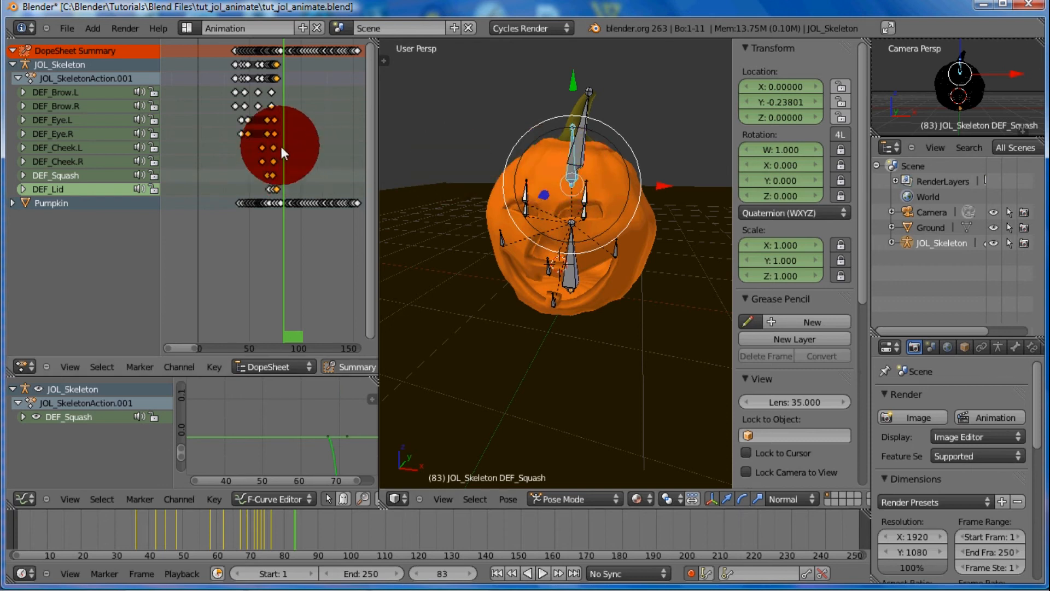
left_click_drag(280, 143, 314, 157)
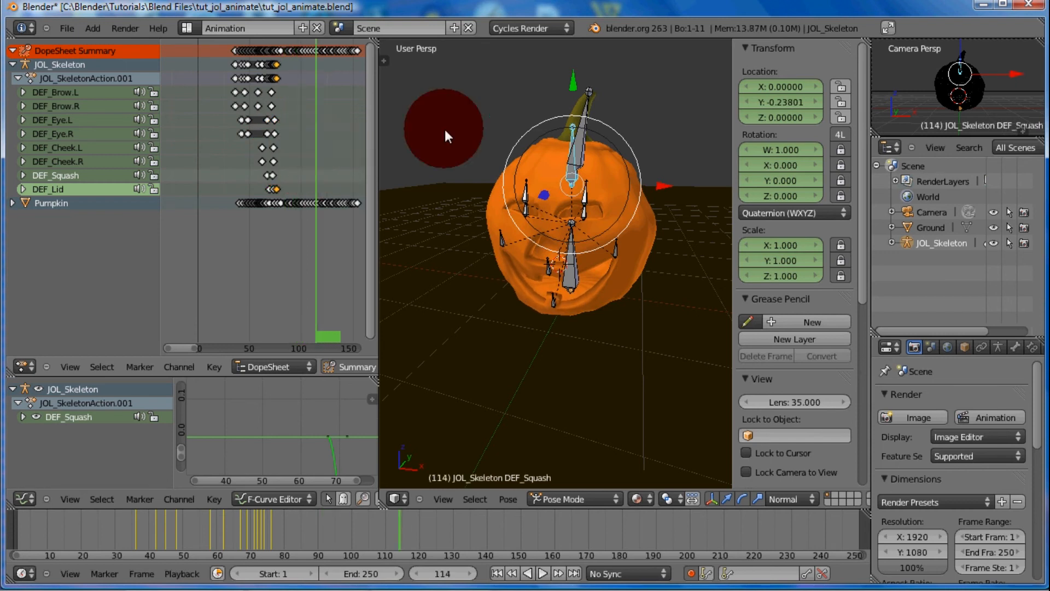
left_click_drag(572, 81, 574, 84)
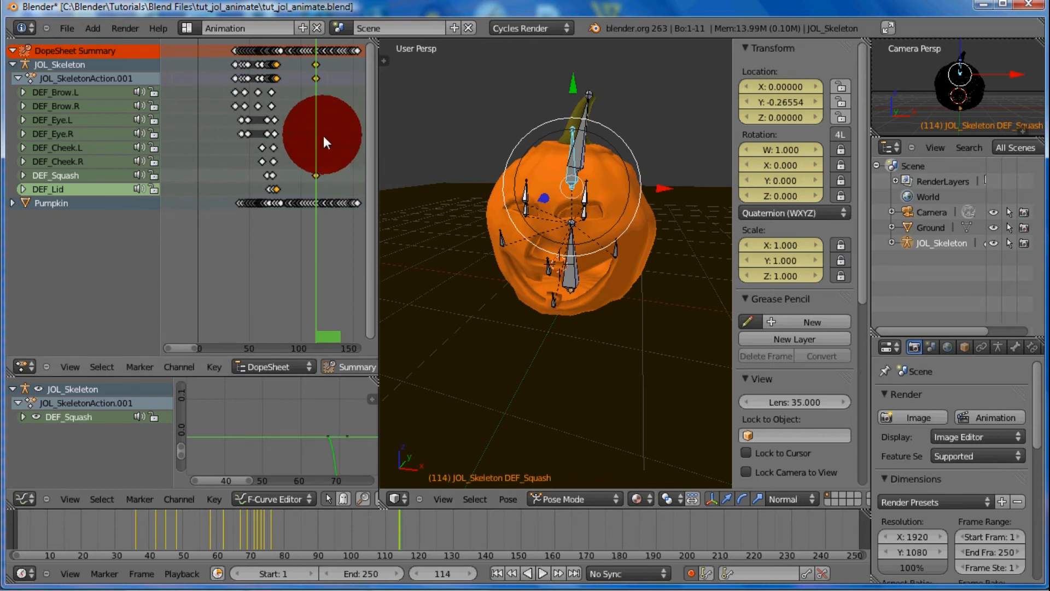
key("Right")
left_click_drag(300, 144, 574, 82)
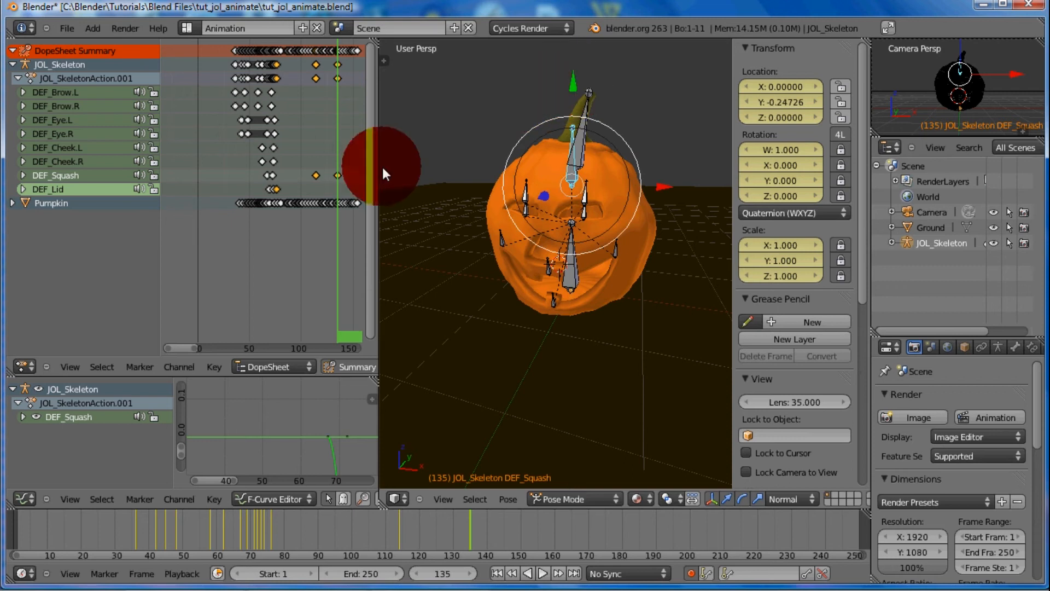
left_click_drag(338, 133, 359, 149)
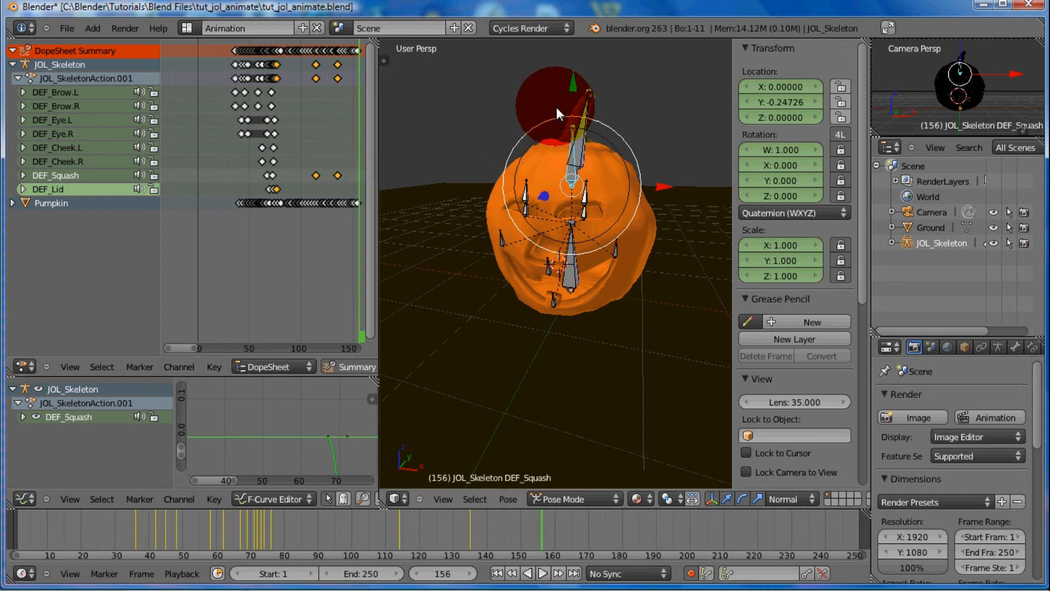
left_click(572, 89)
Select the CTRL_Base bone and keyframe its location, rotation and scale at frame 89
left_click_drag(356, 135, 353, 131)
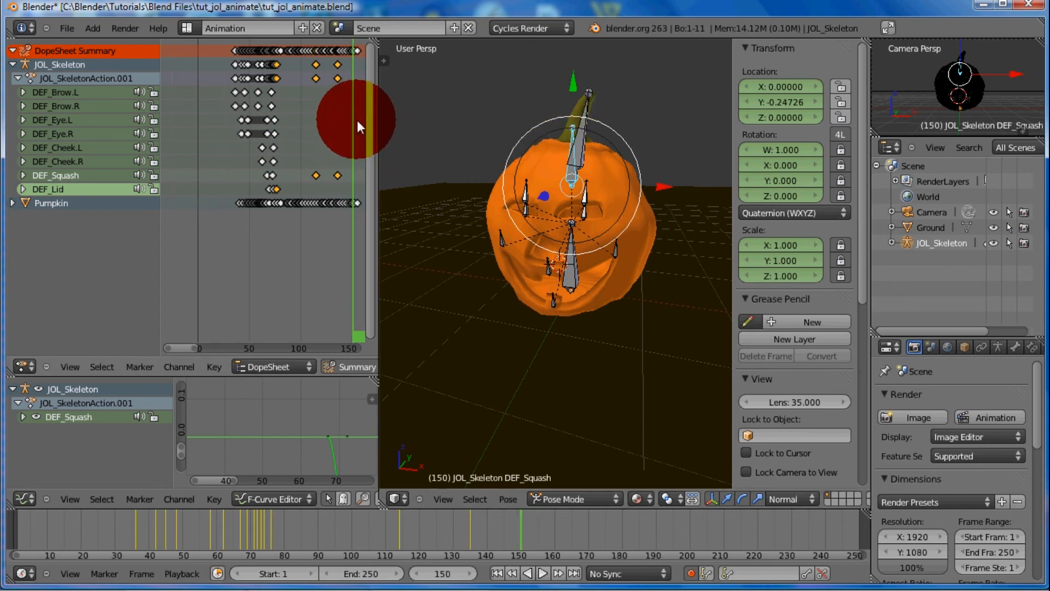
right_click(576, 264)
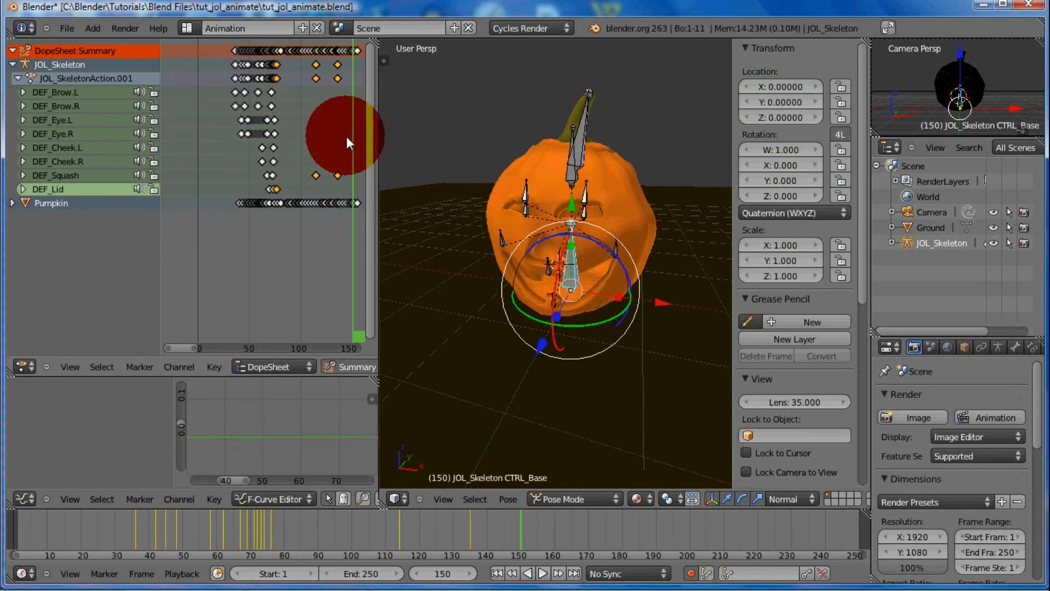
left_click_drag(346, 137, 290, 149)
left_click(514, 166)
key("i")
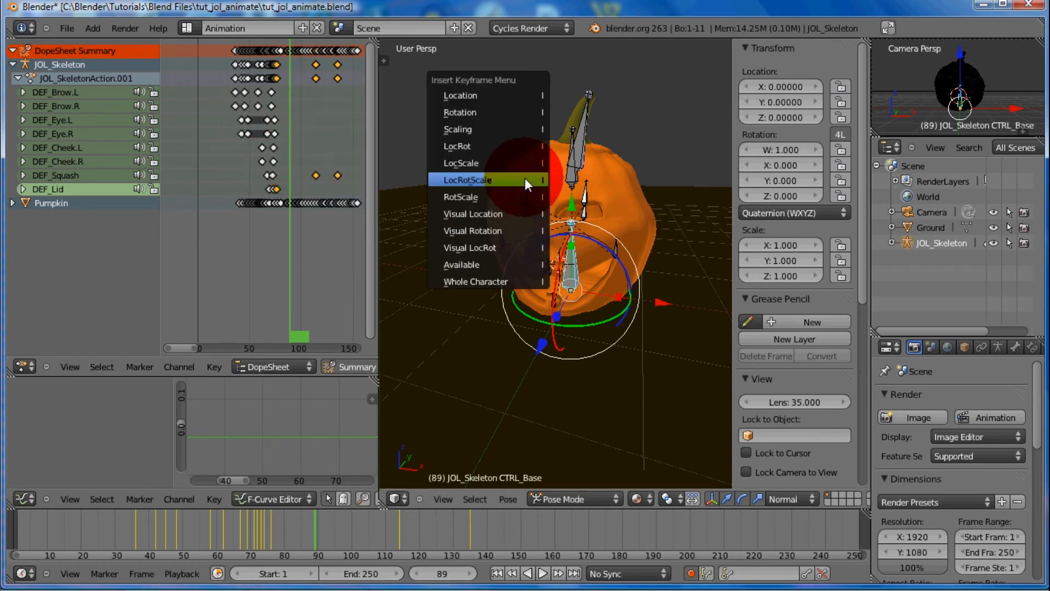
left_click(521, 178)
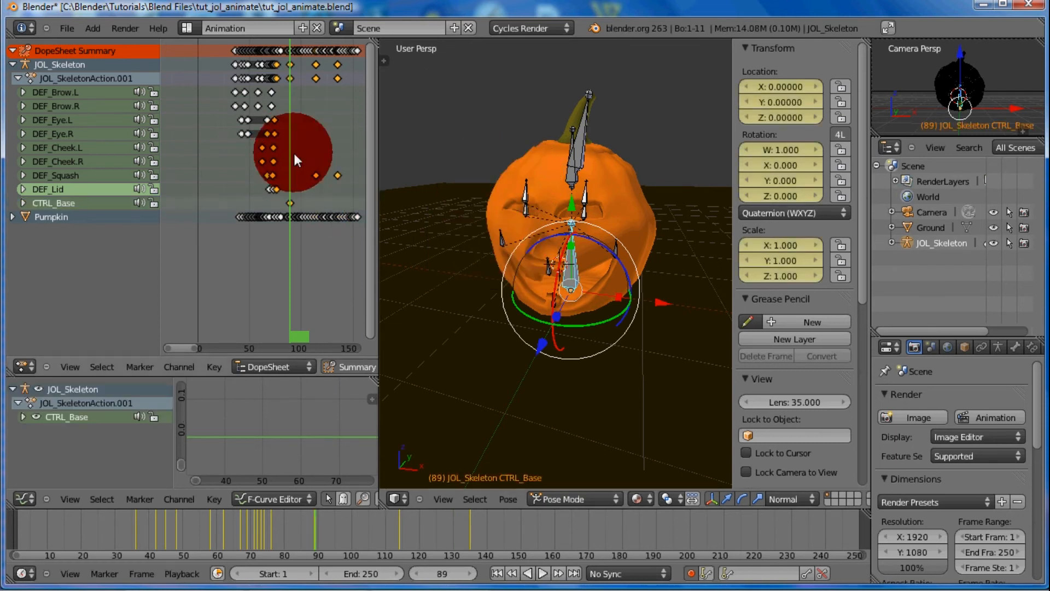
Turn the CTRL_Base bone to a quaternion Y of about 0.014 at frame 100 and about -0.019 at frame 110
left_click_drag(291, 144, 301, 142)
left_click(449, 241)
left_click_drag(566, 318, 570, 321)
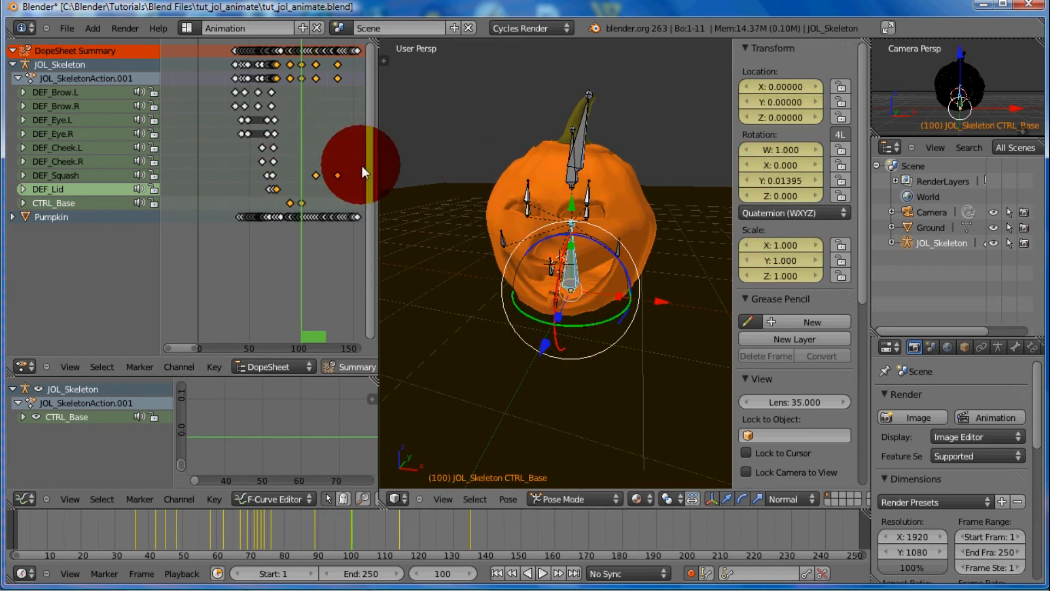
left_click(308, 241)
left_click_drag(312, 240, 315, 241)
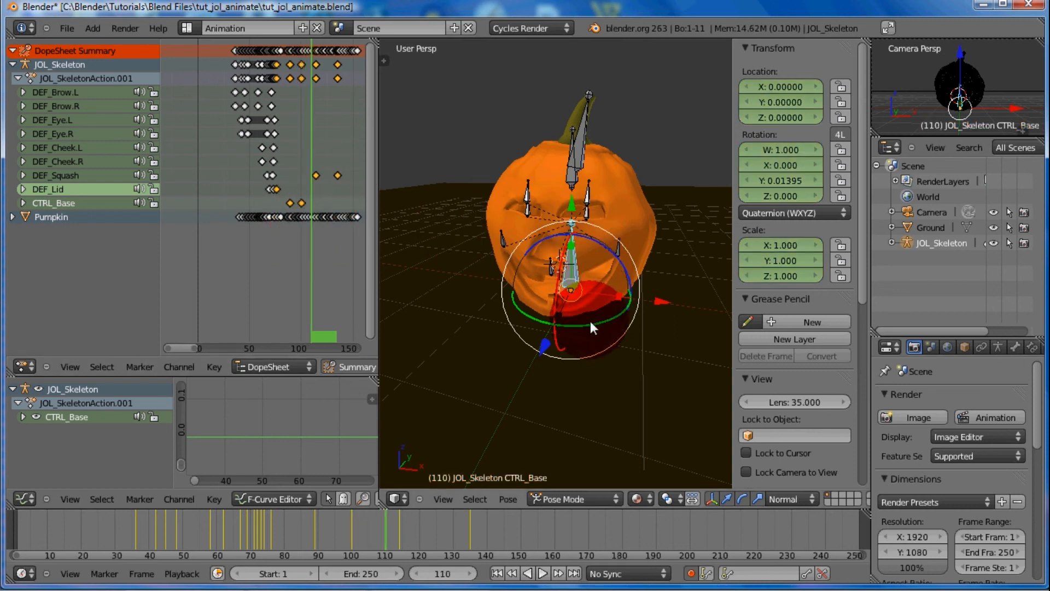
left_click_drag(590, 321, 588, 312)
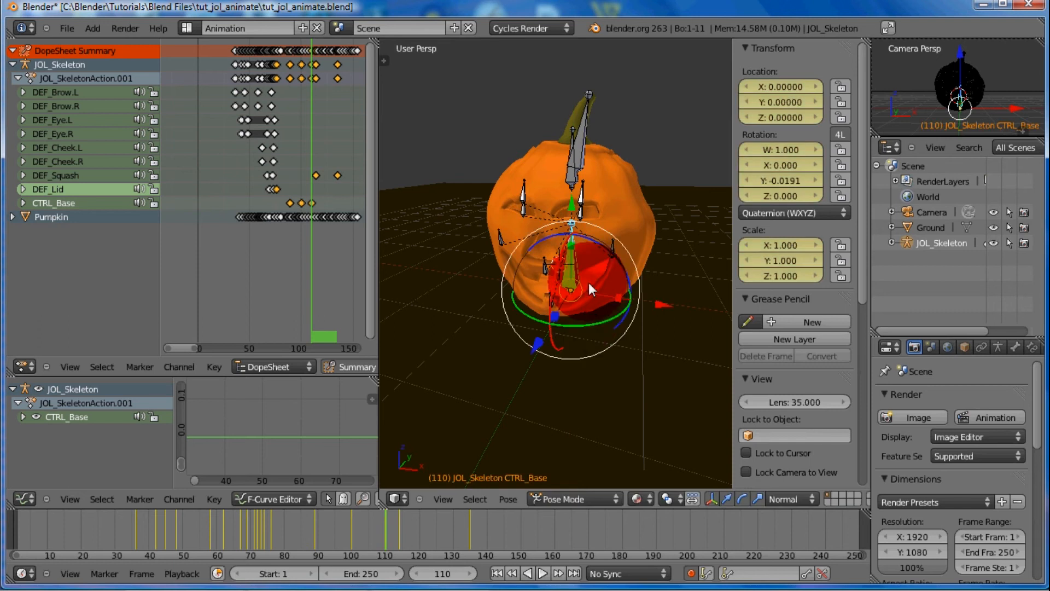
Tilt the CTRL_Base bone sideways to a quaternion Z of about -0.019 at frame 109 and about -0.003 at frame 105
left_click_drag(312, 238, 310, 235)
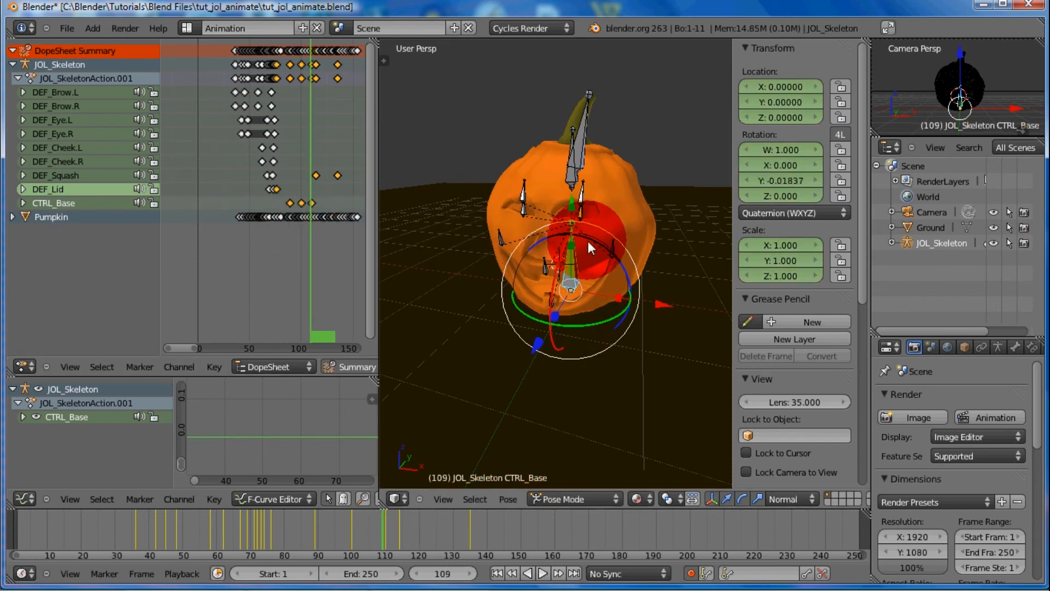
left_click_drag(589, 238, 589, 246)
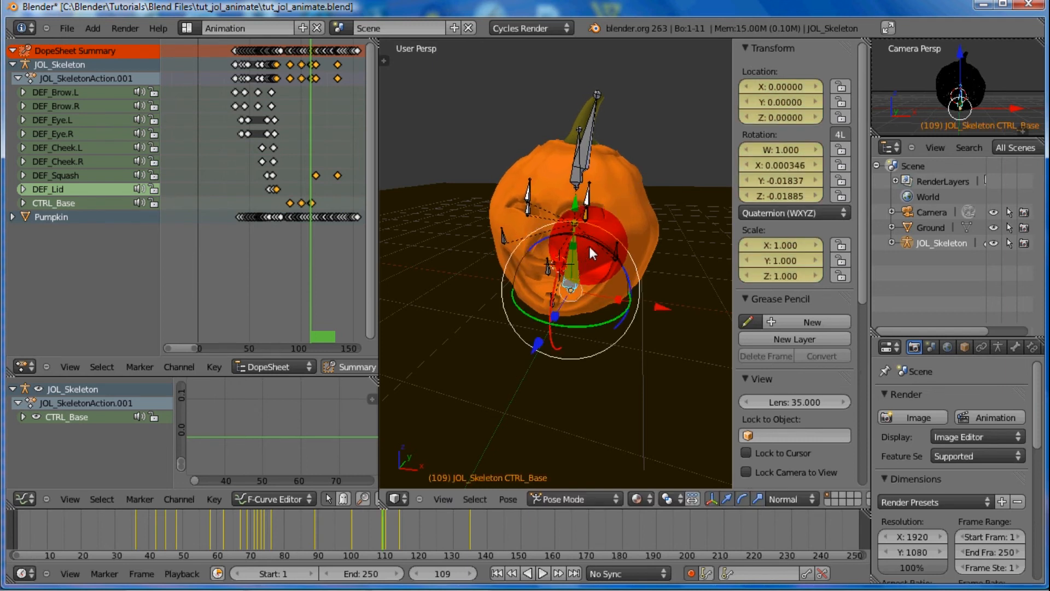
left_click_drag(307, 248, 307, 248)
left_click(545, 222)
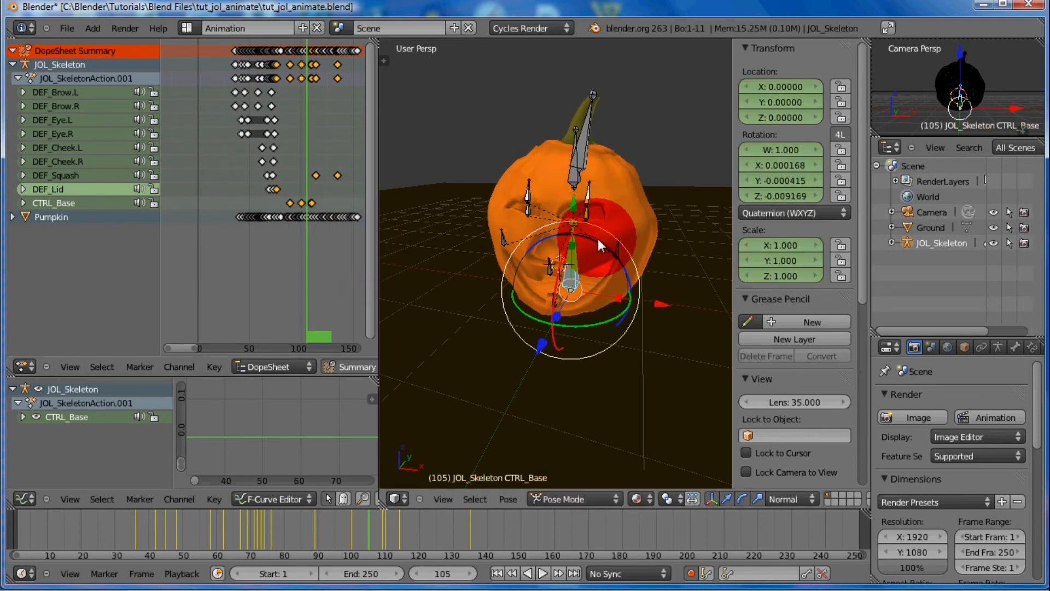
left_click_drag(598, 241, 598, 241)
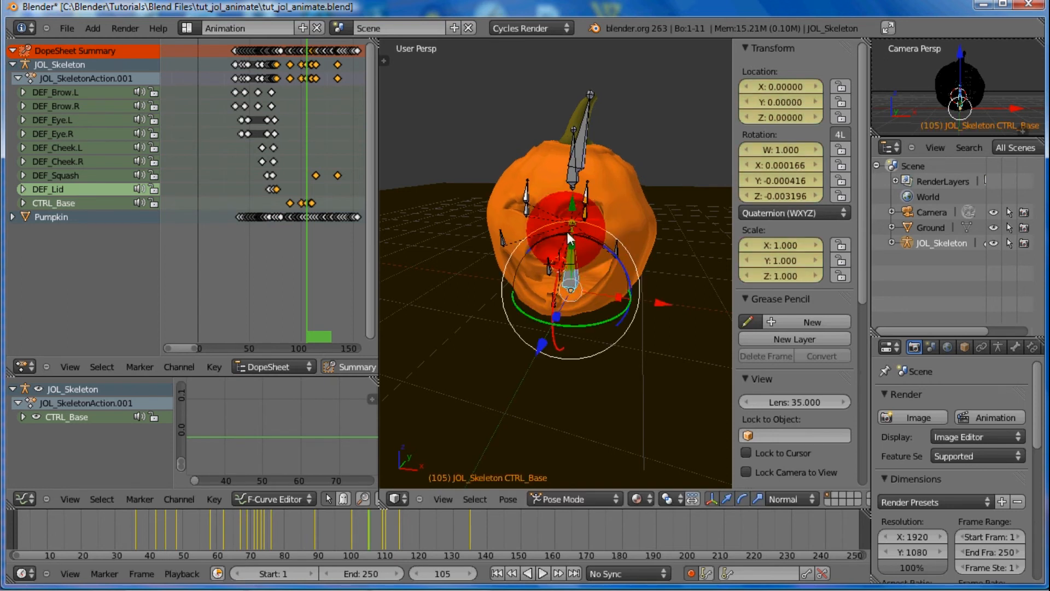
Rotate the CTRL_Base bone to a quaternion X of about -0.0096 at frame 114 and a quaternion Z of about -0.0104 at frame 121
left_click(303, 252)
mouse_move(301, 251)
left_mouse_down()
mouse_move(329, 257)
mouse_move(317, 256)
left_mouse_up()
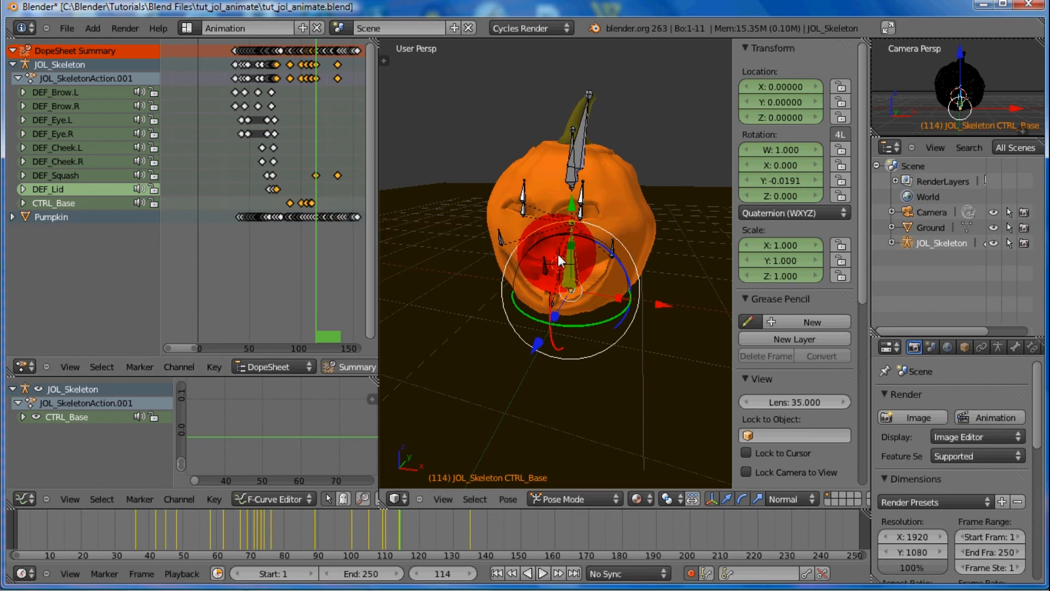
left_click_drag(558, 254, 559, 254)
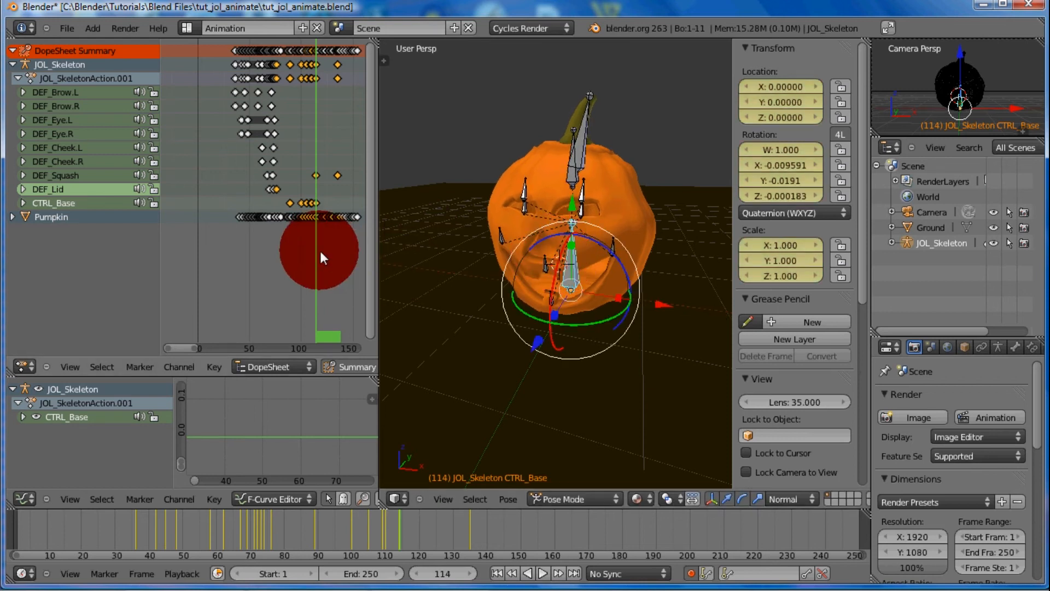
mouse_move(317, 251)
left_mouse_down()
mouse_move(226, 247)
mouse_move(336, 262)
mouse_move(325, 260)
left_mouse_up()
left_click(523, 239)
left_click_drag(523, 239, 586, 233)
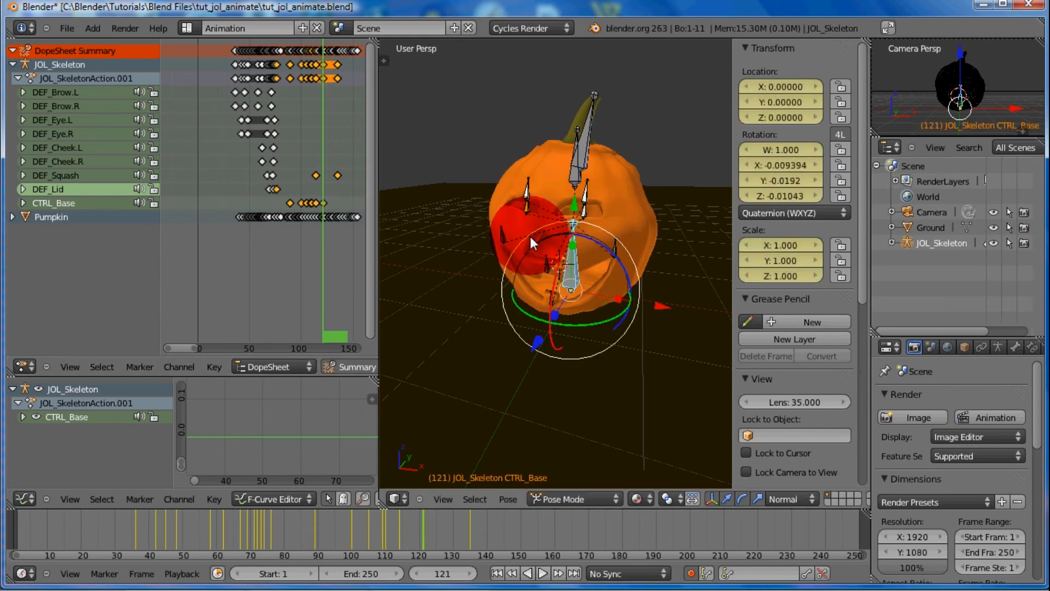
Keyframe the CTRL_Base bone at a quaternion Z of about -0.0045 at frame 142 and Y of about -0.026 near frame 160
left_click_drag(326, 234, 344, 232)
left_click_drag(565, 218, 593, 233)
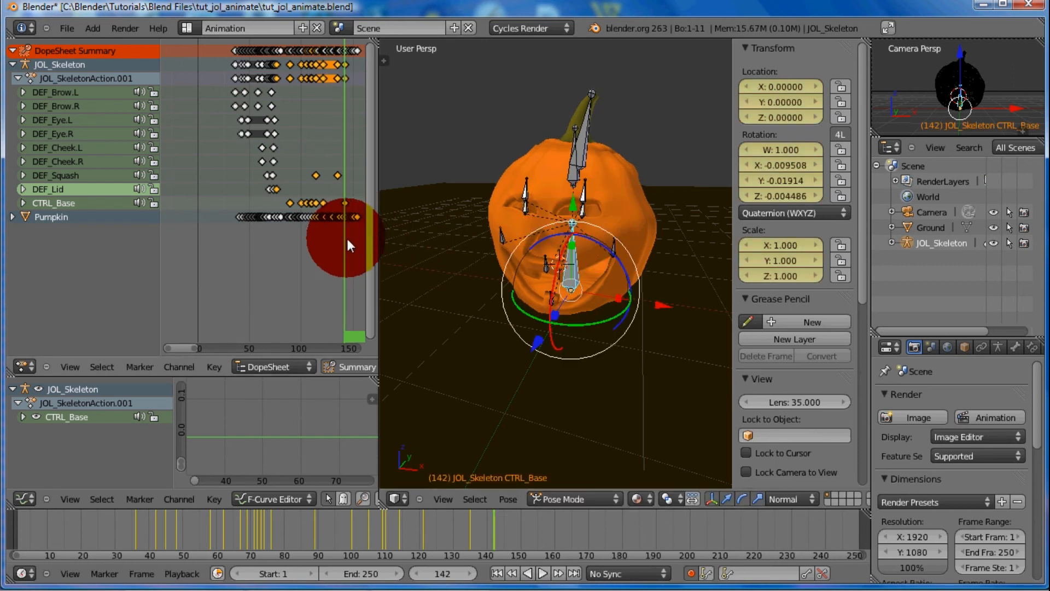
left_click_drag(346, 237, 574, 315)
left_click_drag(363, 259, 356, 260)
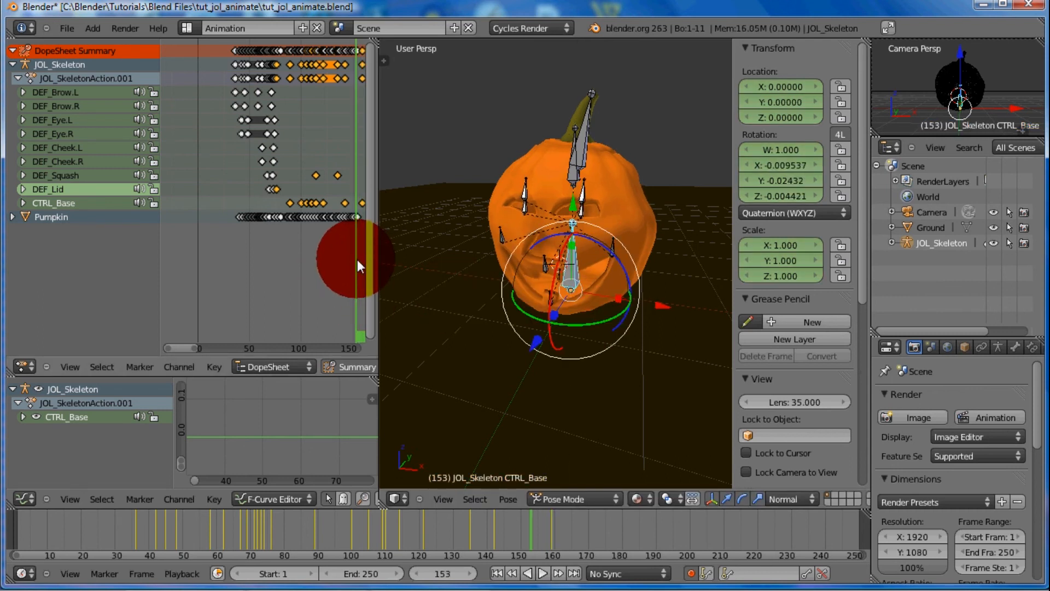
Try turning the CTRL_Base bone to a quaternion Y of about 0.07 at frame 153, and undo it
key("r")
key("y")
key("y")
left_click(580, 318)
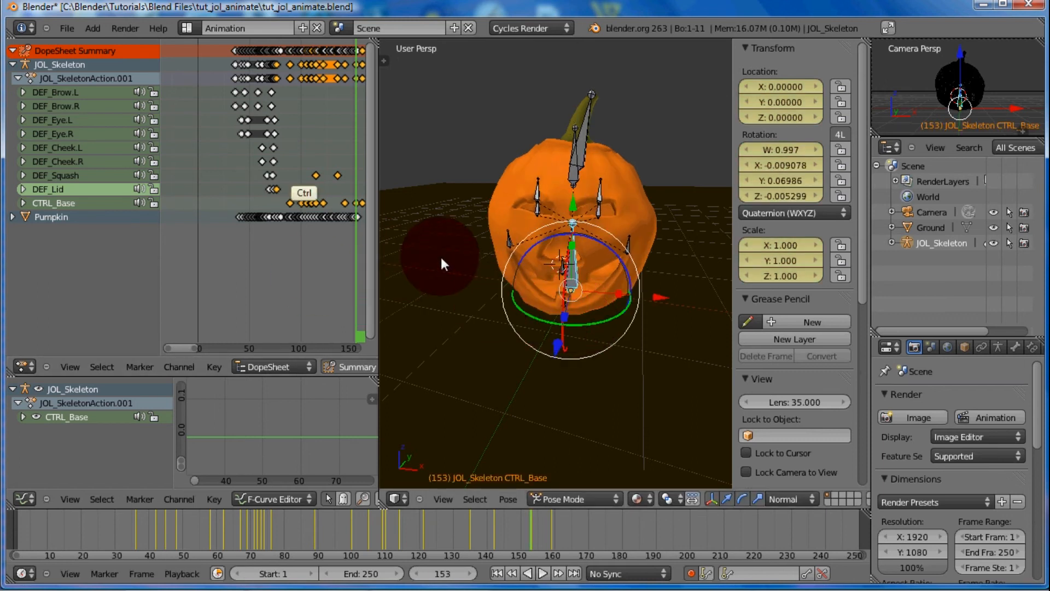
key("ctrl+z")
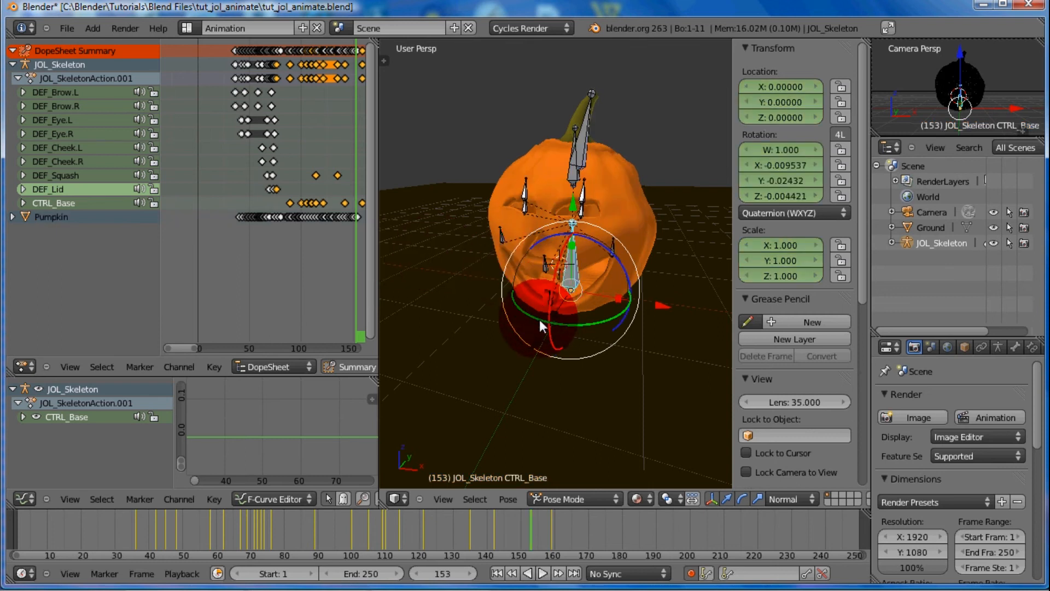
Turn the CTRL_Base bone around its local Y axis to a quaternion Y of about 0.0016 at frame 153
key("r")
key("y")
key("y")
left_click(542, 314)
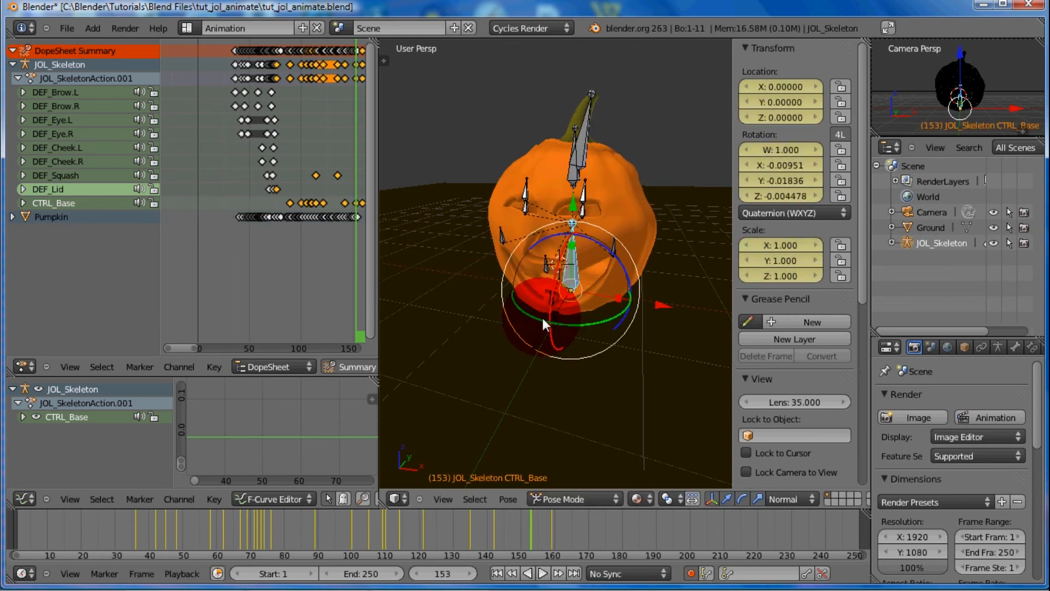
key("r")
left_click(543, 317)
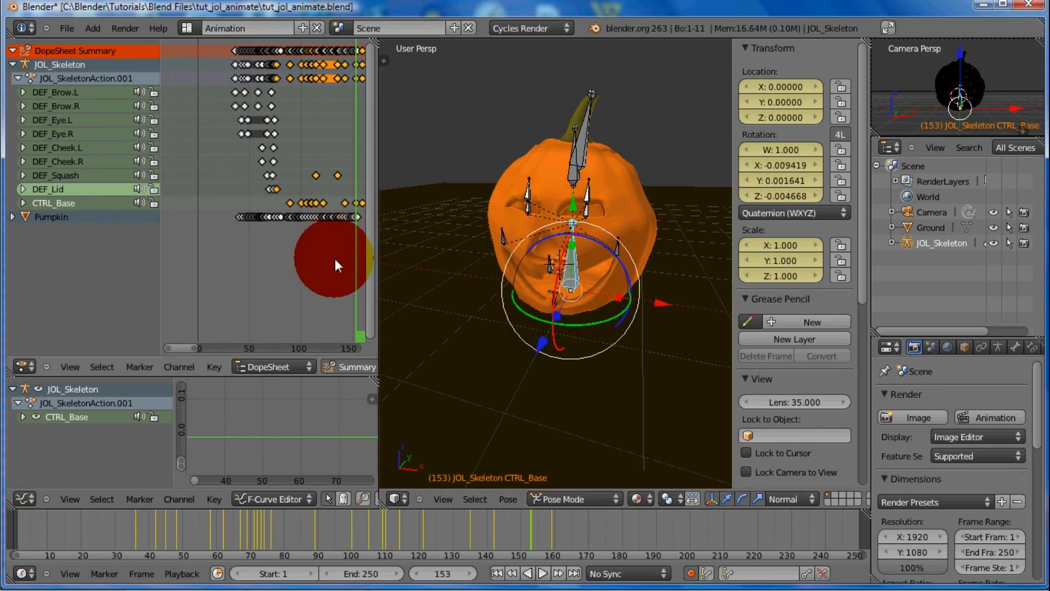
Scrub through the whole animation to review the poses and set the scene's end frame to 180
left_click_drag(341, 261, 330, 229)
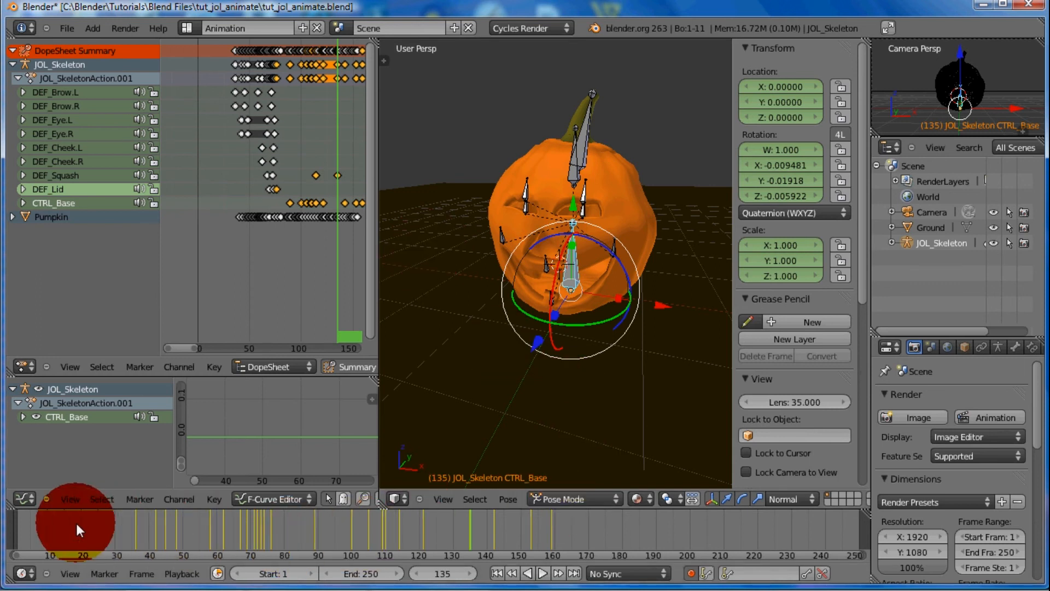
left_click(31, 526)
left_click_drag(73, 526, 592, 524)
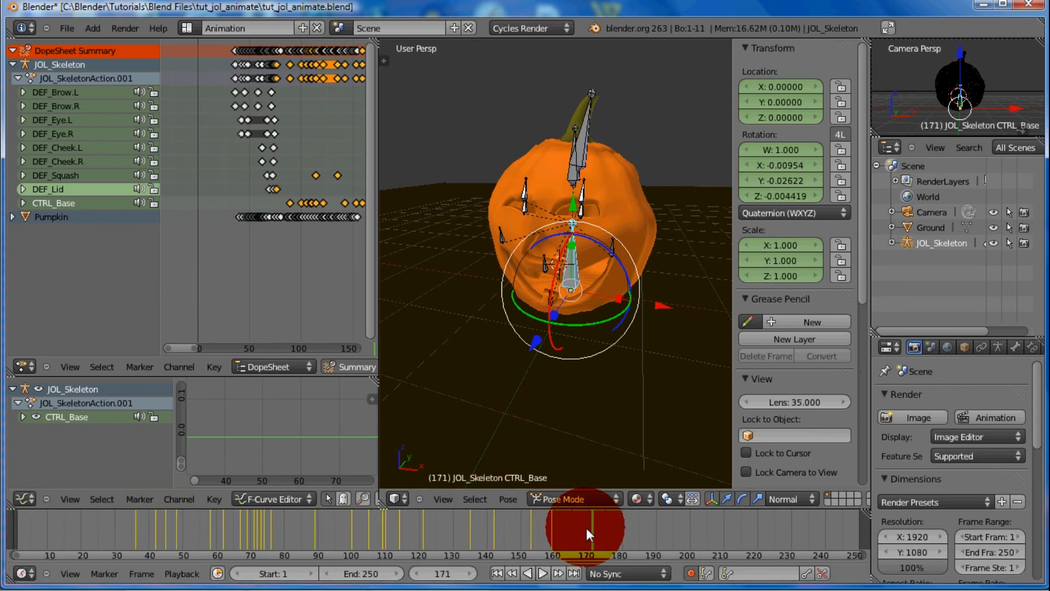
left_click_drag(590, 528, 606, 532)
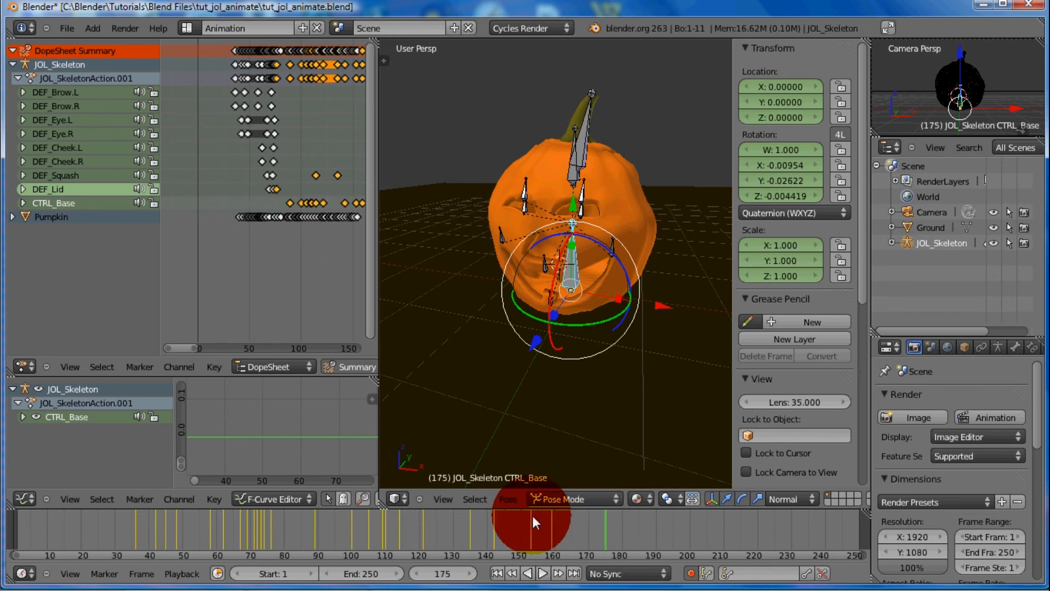
left_click(444, 573)
left_click(363, 572)
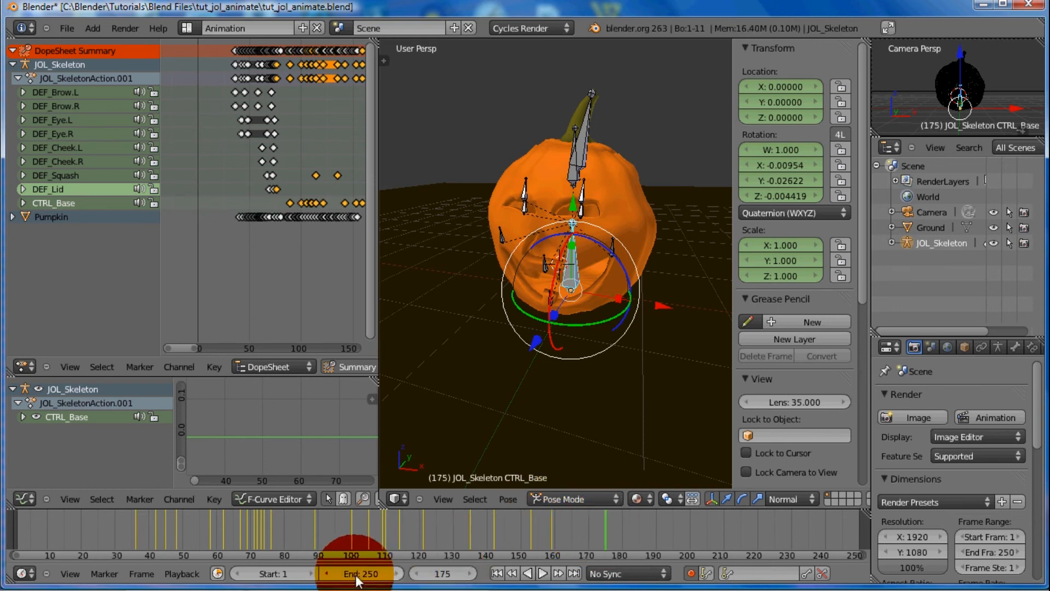
type("1")
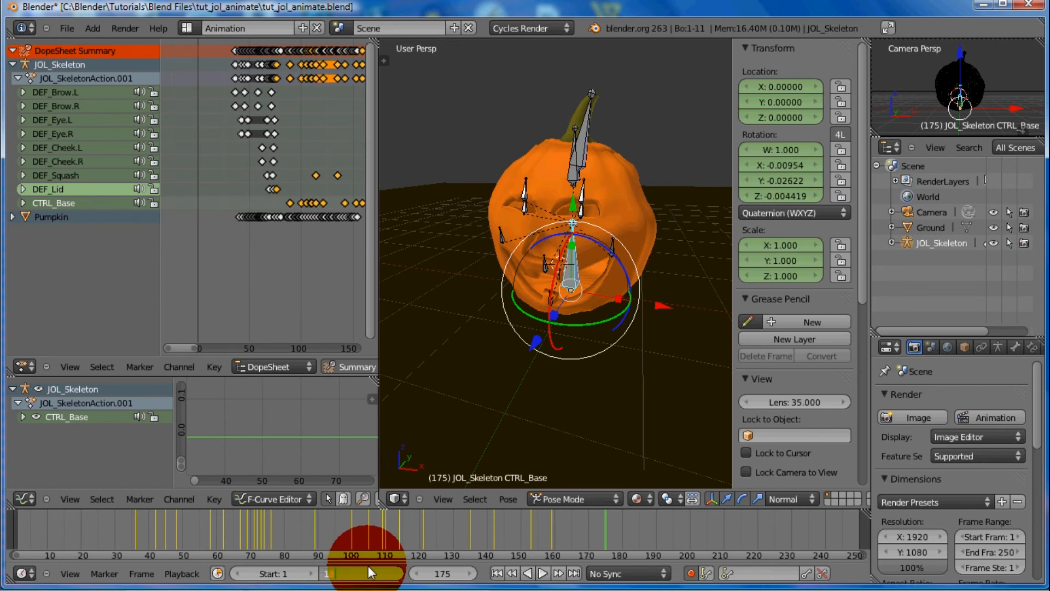
type("80")
key("Return")
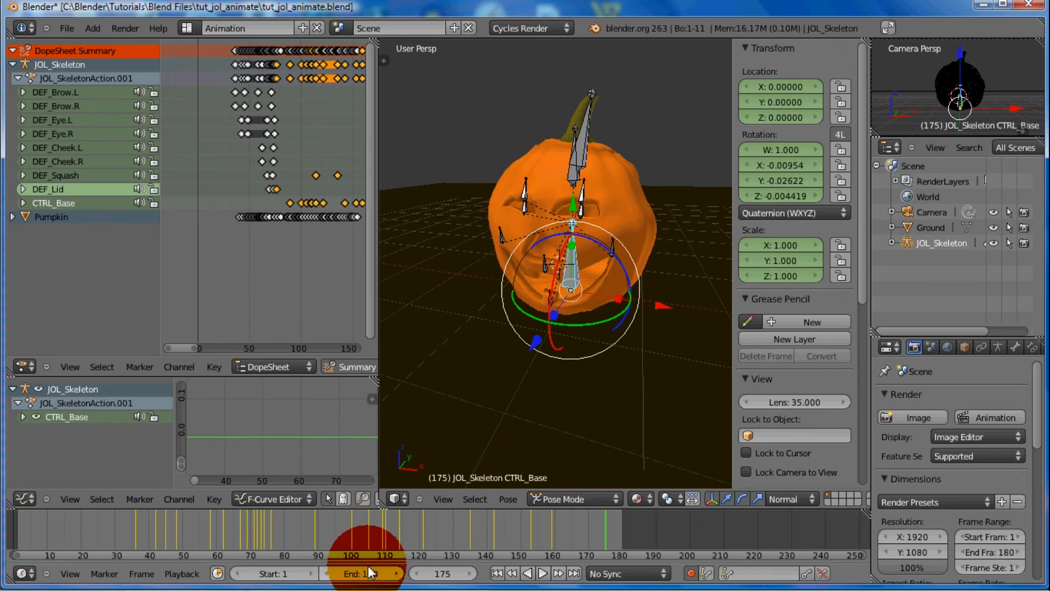
left_click_drag(607, 522, 627, 500)
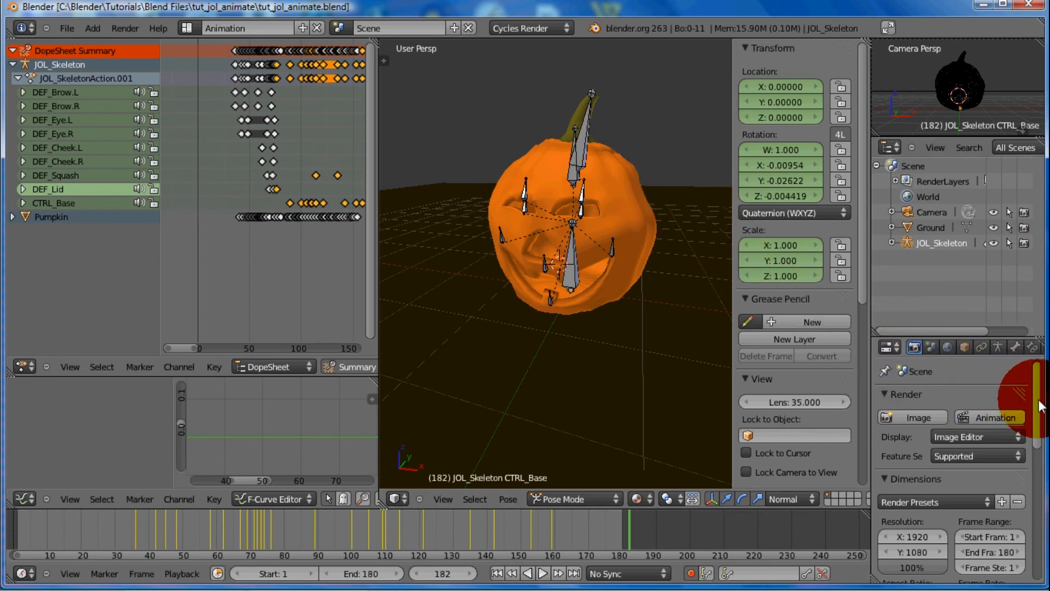
Check the resolution, frame range and frame rate in the render settings, leaving the Render, Dimensions and Output sections collapsed
mouse_move(1039, 405)
left_mouse_down()
mouse_move(1041, 449)
mouse_move(1041, 392)
left_mouse_up()
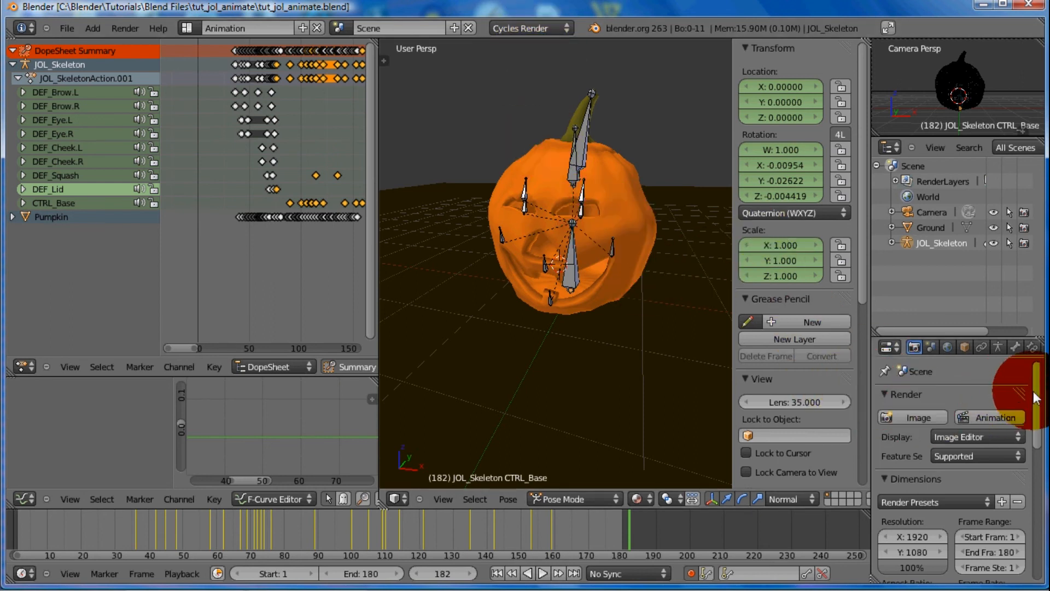
left_click(883, 393)
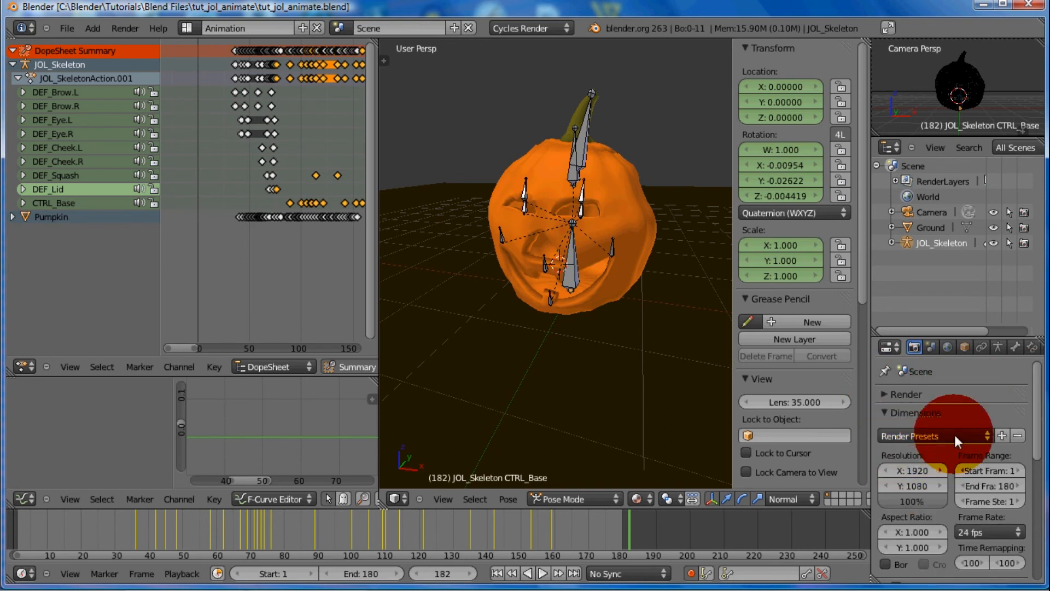
left_click(884, 415)
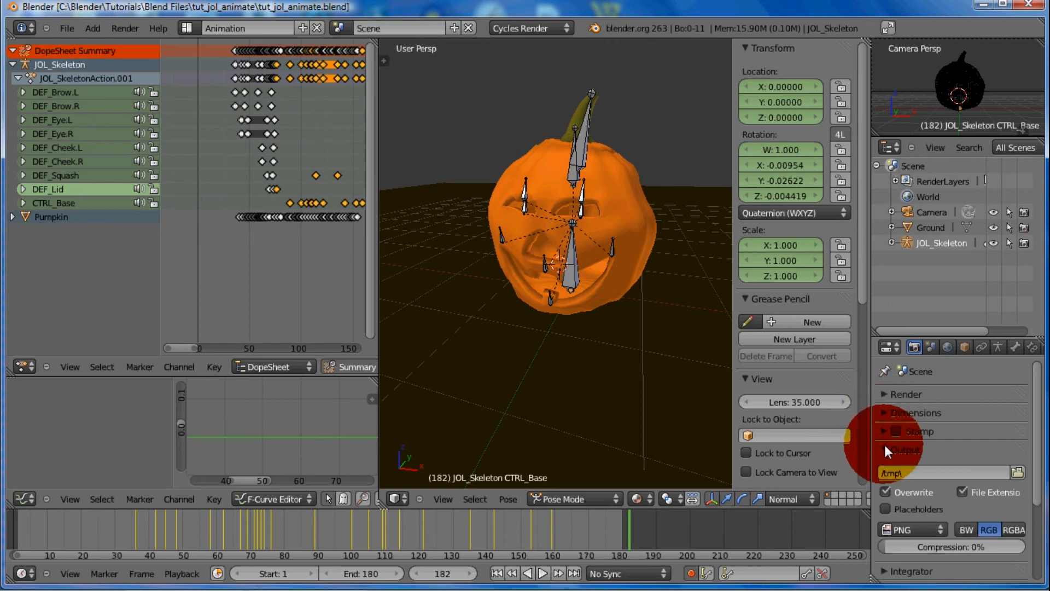
left_click(885, 445)
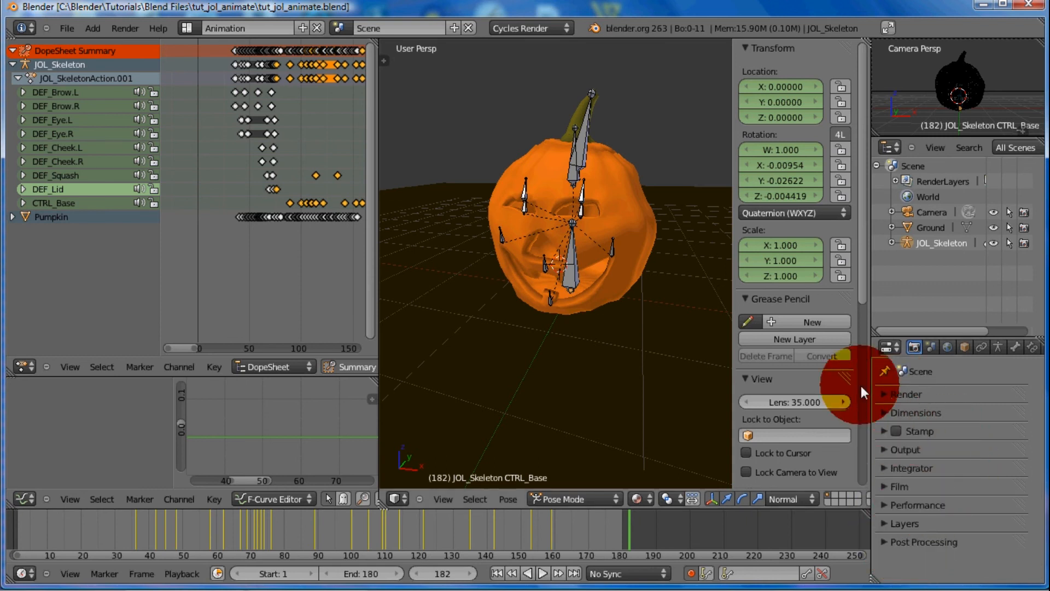
left_click(885, 413)
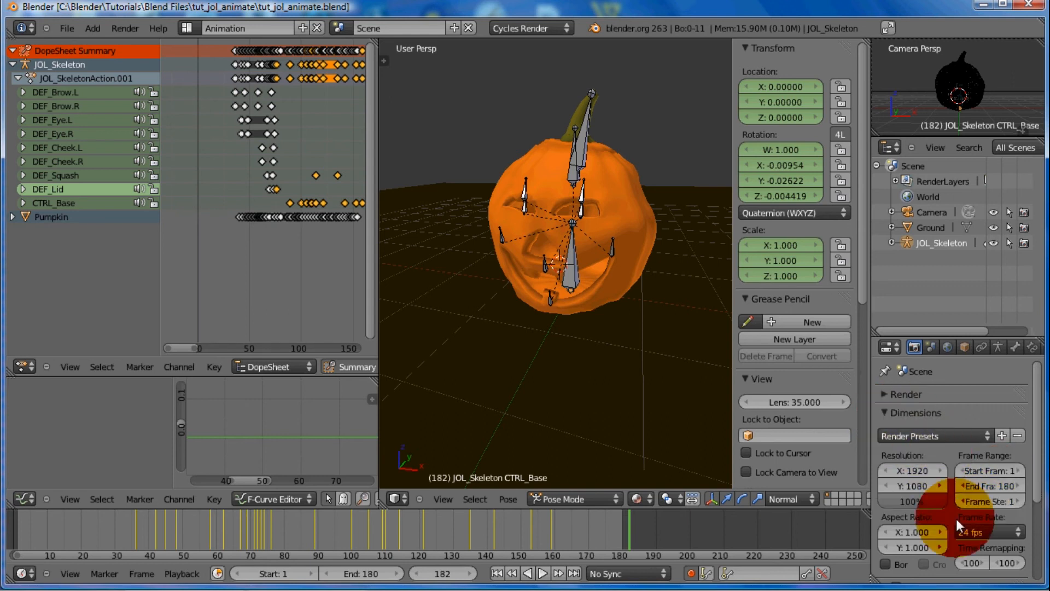
left_click(881, 413)
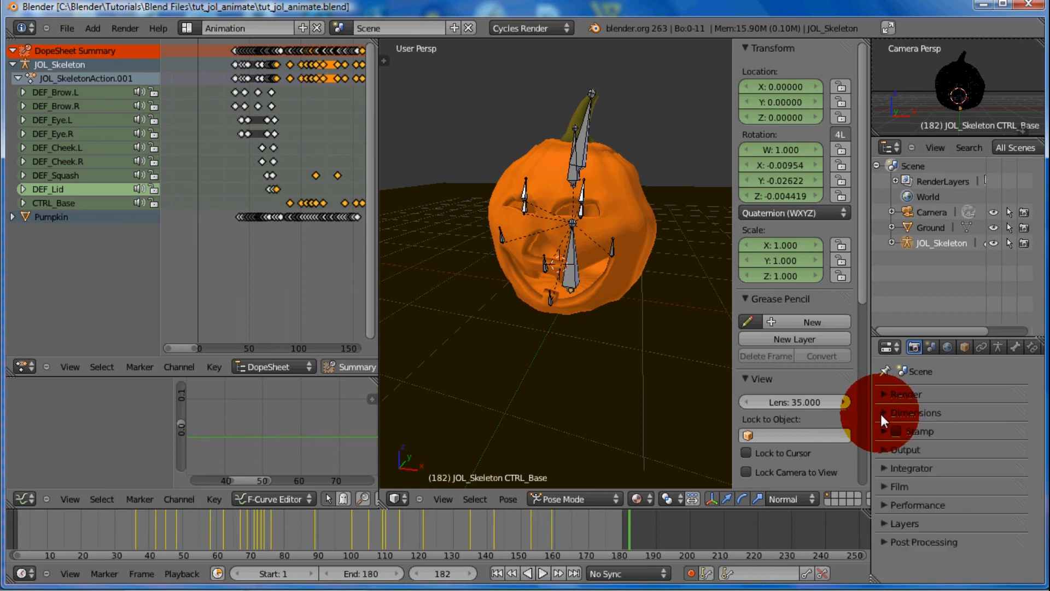
Set the render output file format to H.264 and collapse the Output section
left_click(885, 449)
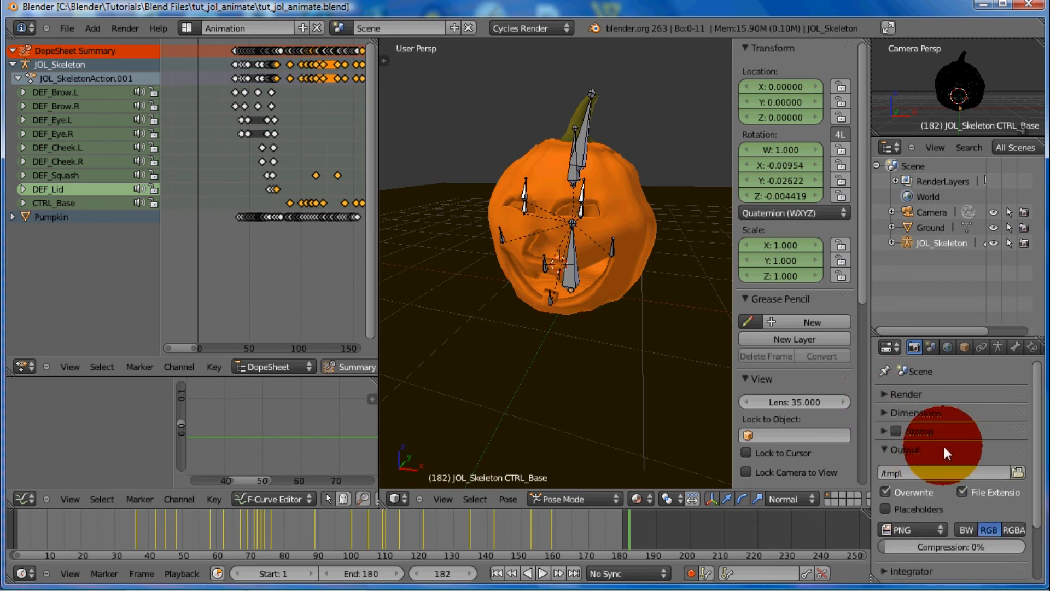
left_click(901, 530)
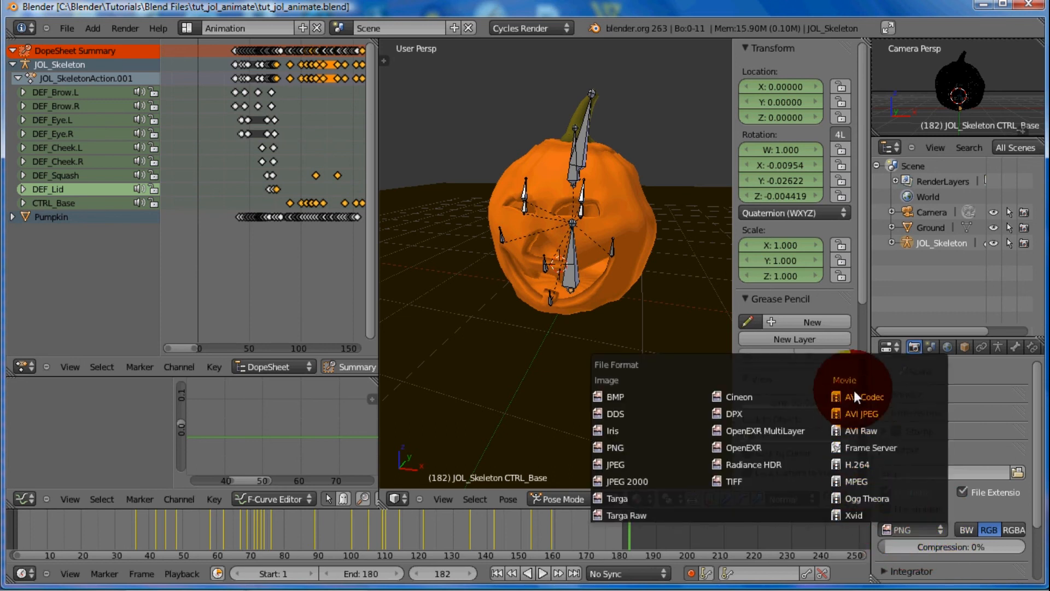
left_click(887, 462)
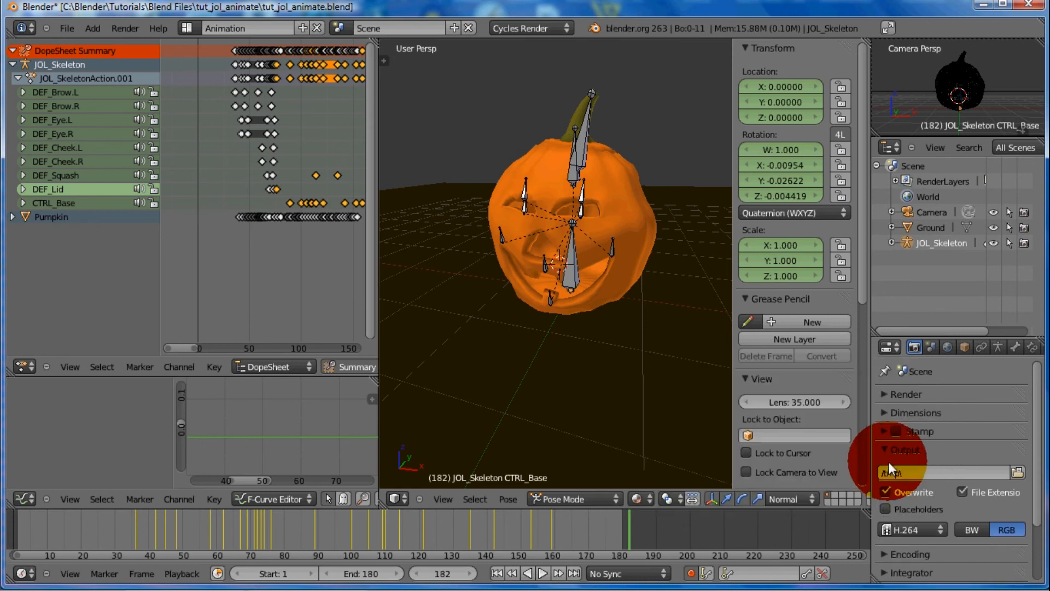
left_click_drag(1038, 471, 1039, 548)
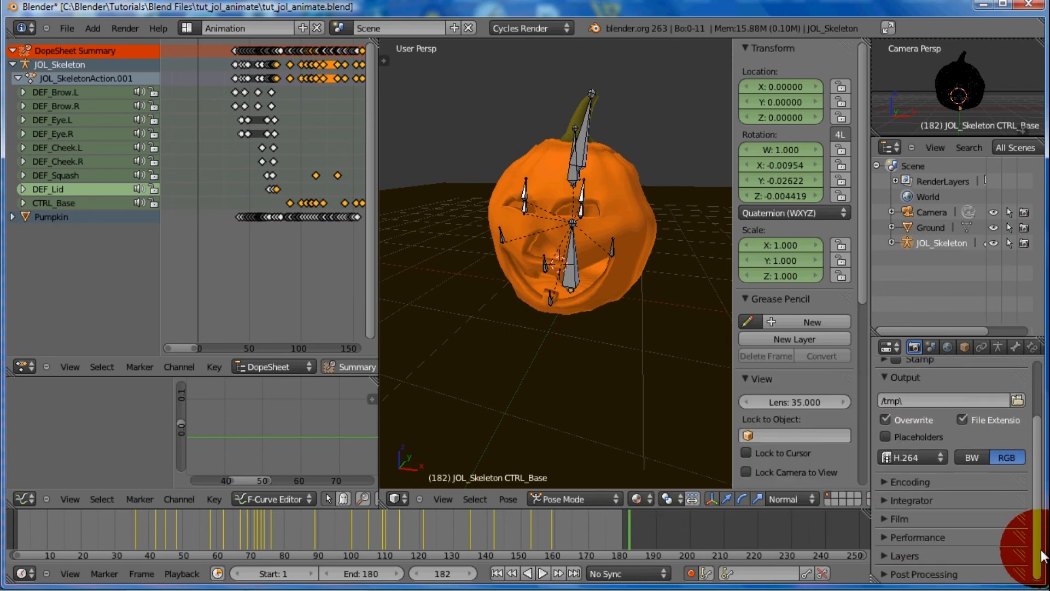
left_click(885, 376)
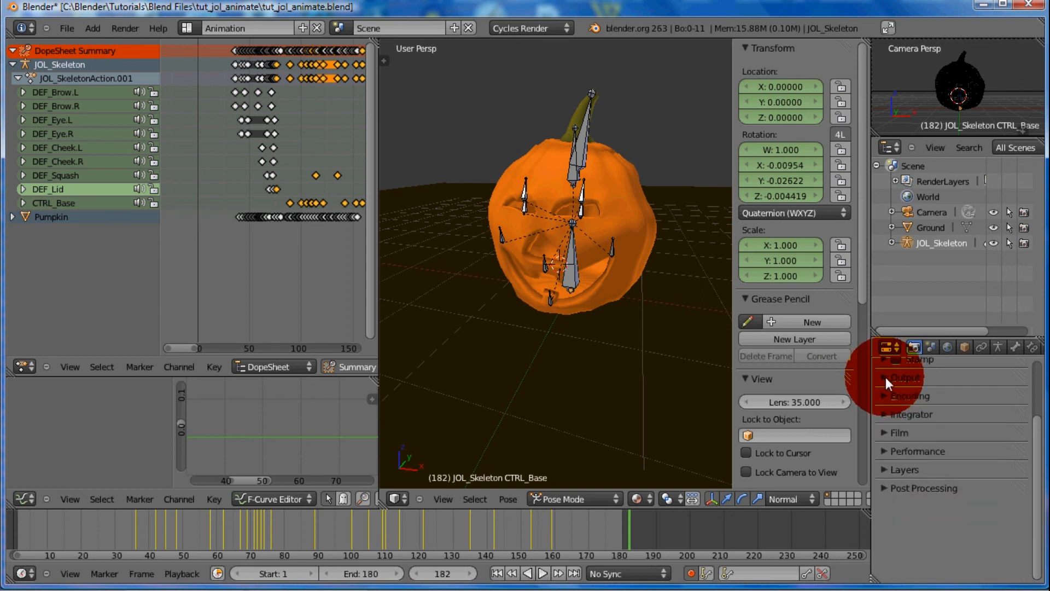
Set the audio codec to MP3 in the Encoding settings and collapse that section
left_click(885, 393)
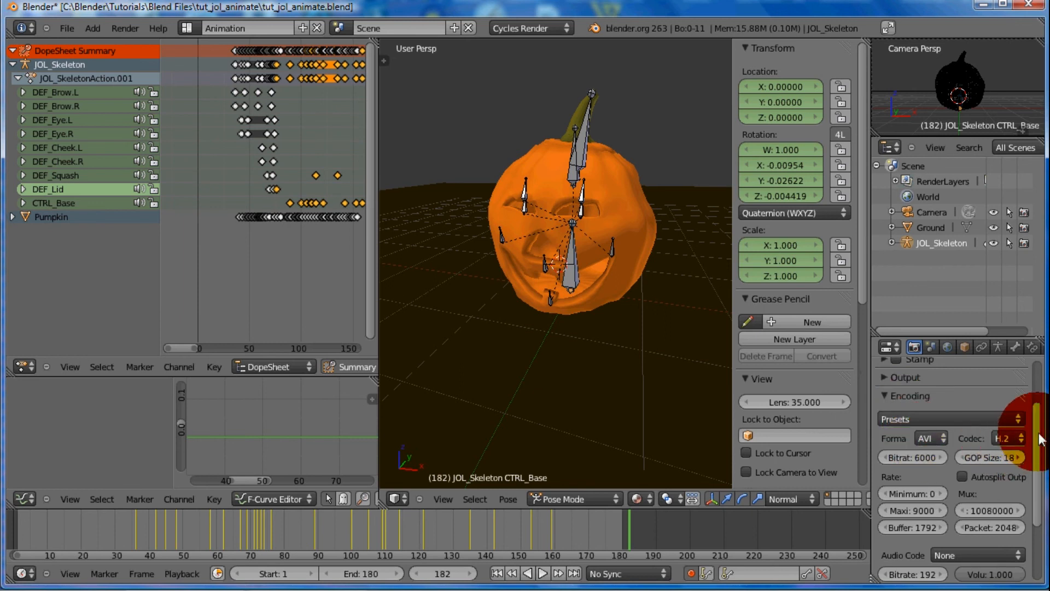
scroll(1028, 448, "down", 3)
left_click_drag(1044, 471, 1043, 480)
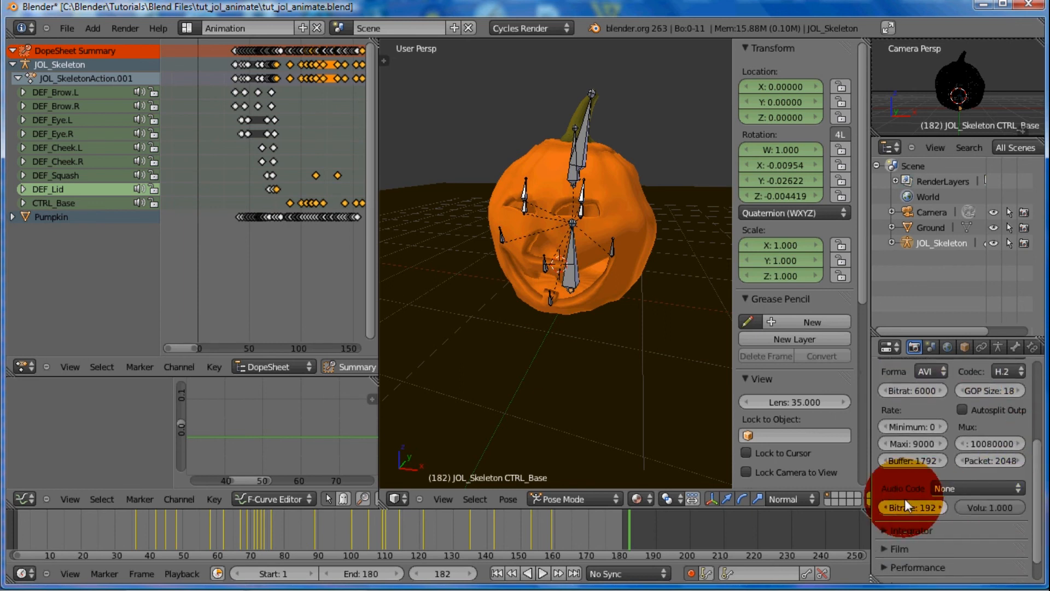
left_click(954, 487)
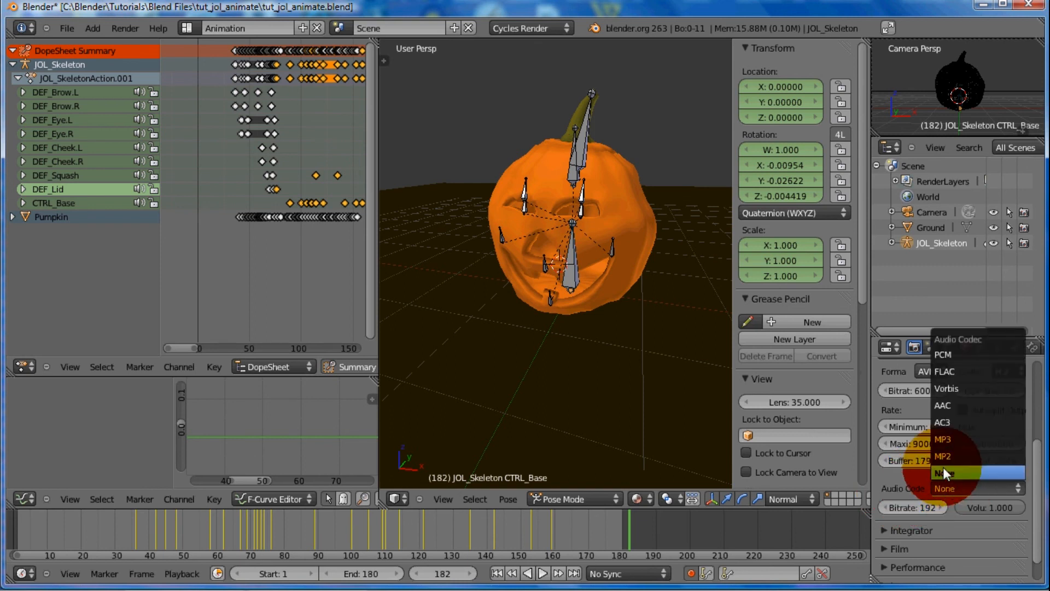
left_click(944, 441)
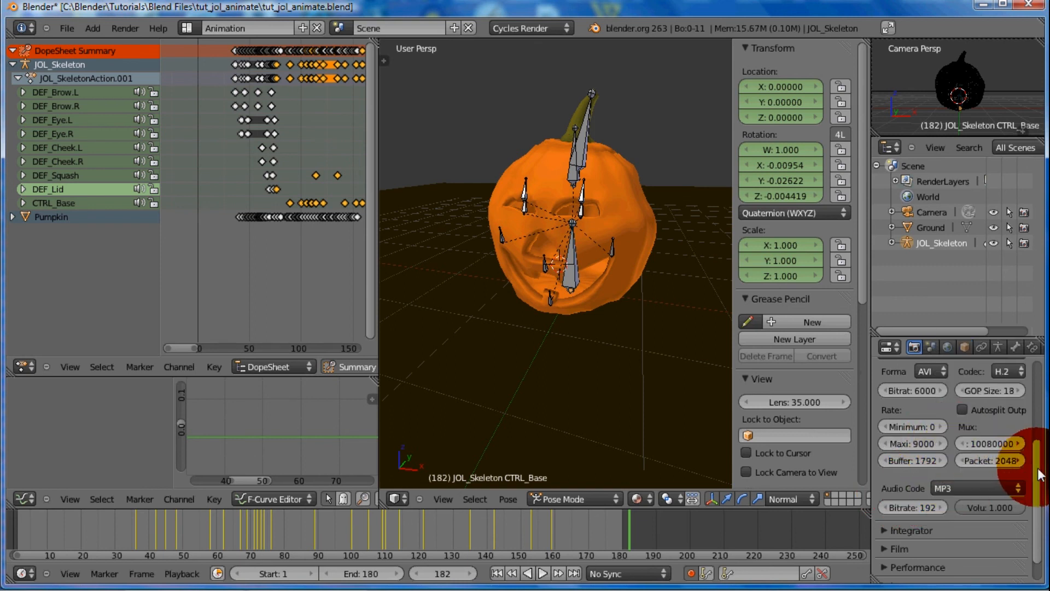
left_click_drag(1040, 475, 1039, 414)
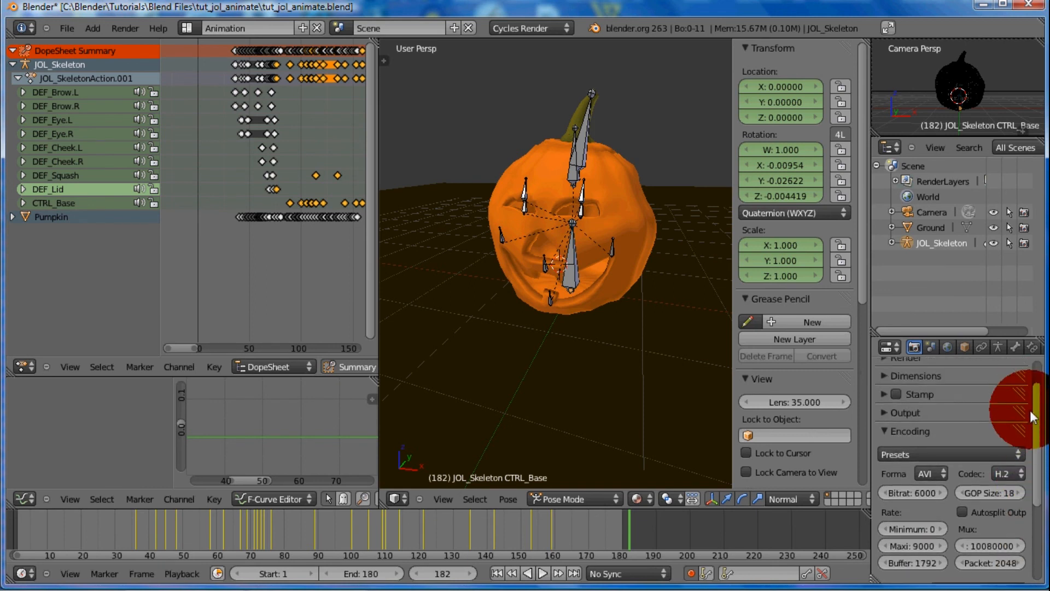
left_click_drag(1032, 405, 1015, 371)
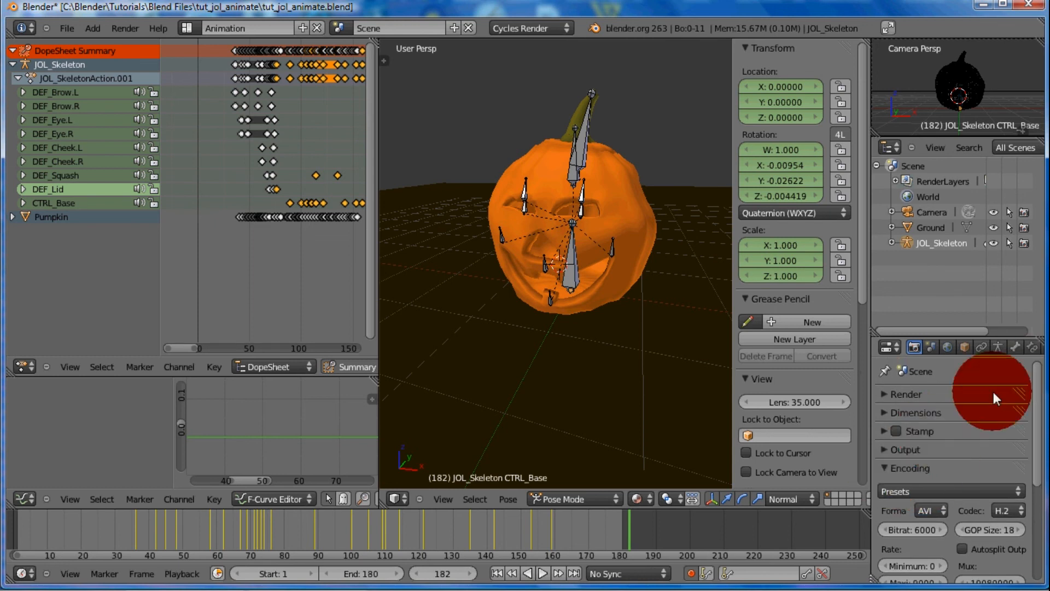
left_click_drag(1032, 387, 876, 347)
left_click(884, 428)
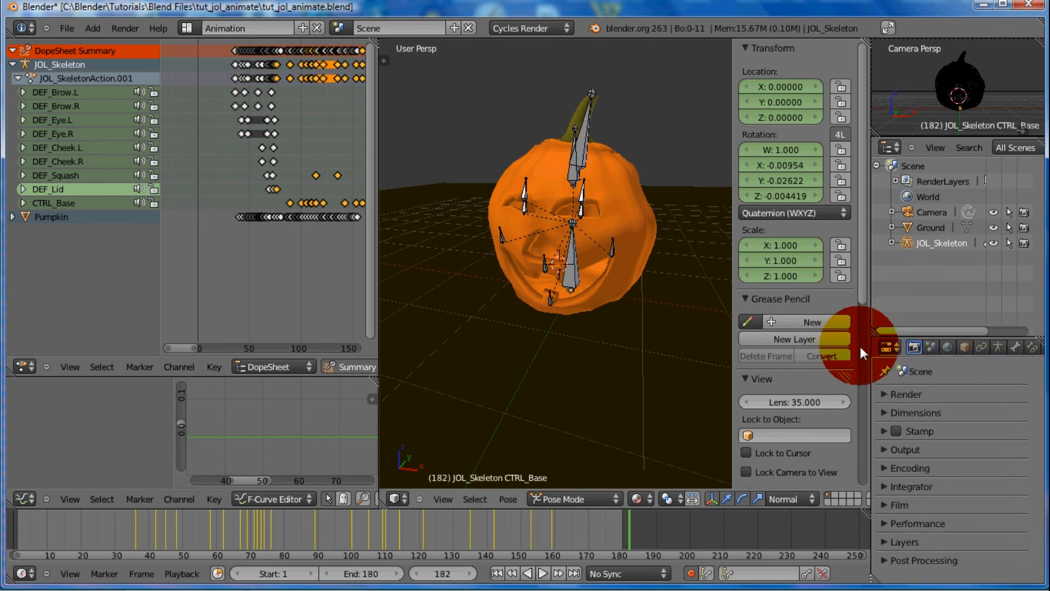
Expand the Integrator settings to examine the render samples, bounces and light path values
left_click(884, 395)
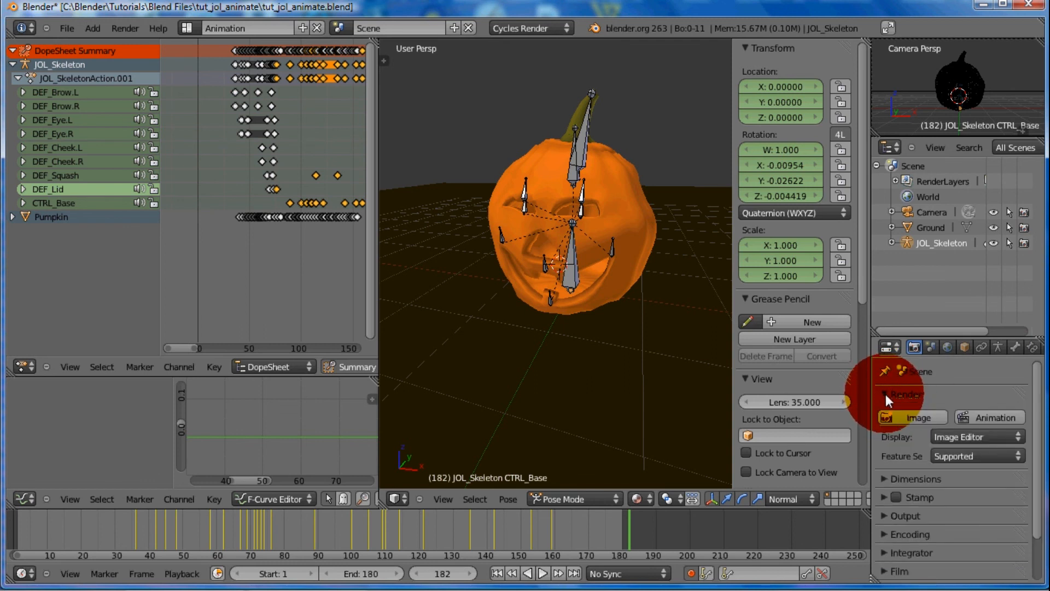
left_click(886, 394)
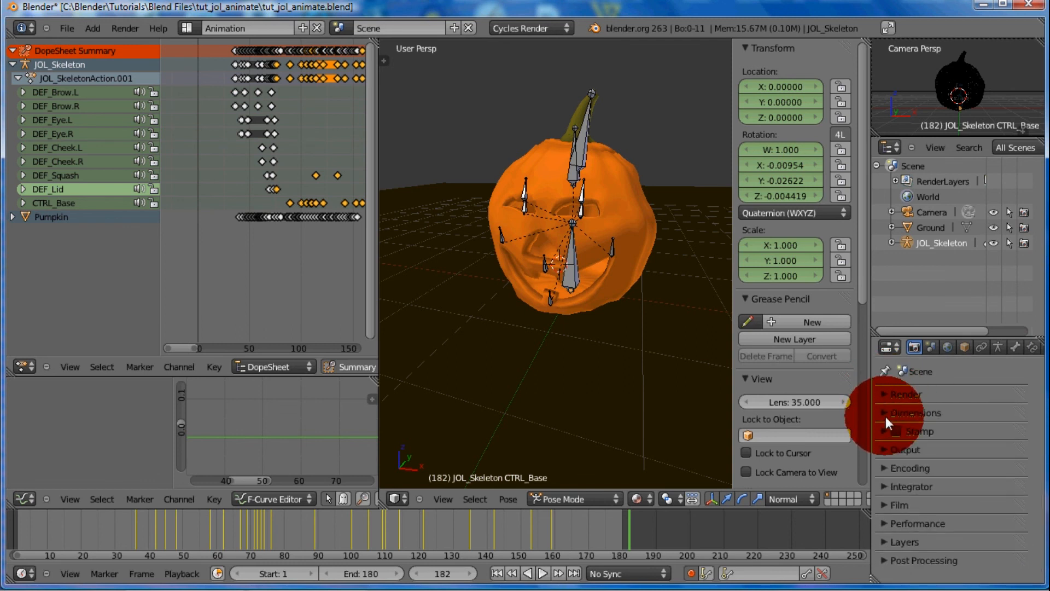
left_click(885, 486)
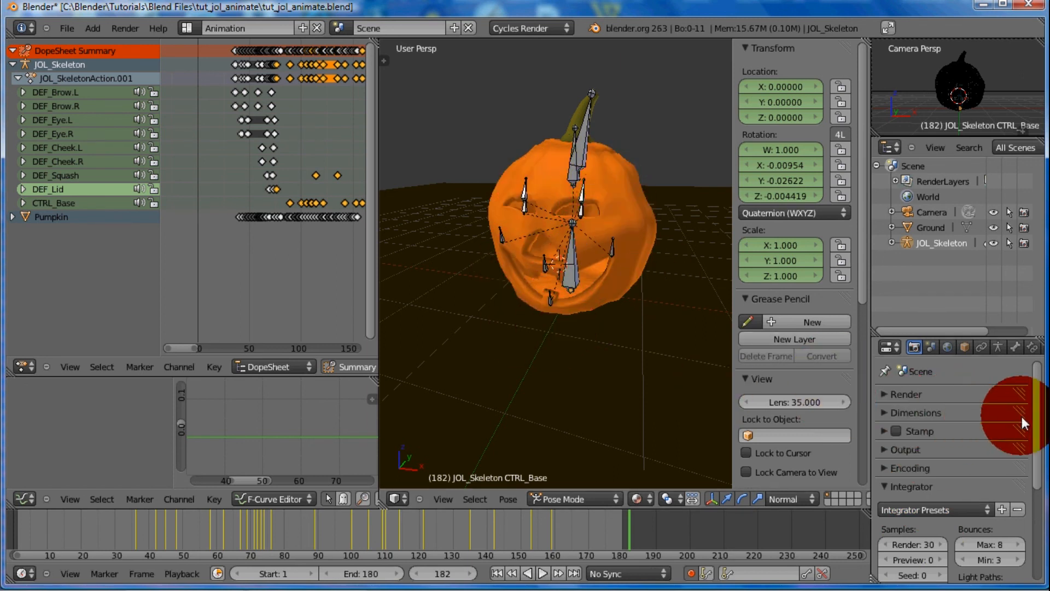
left_click_drag(1038, 431, 1040, 484)
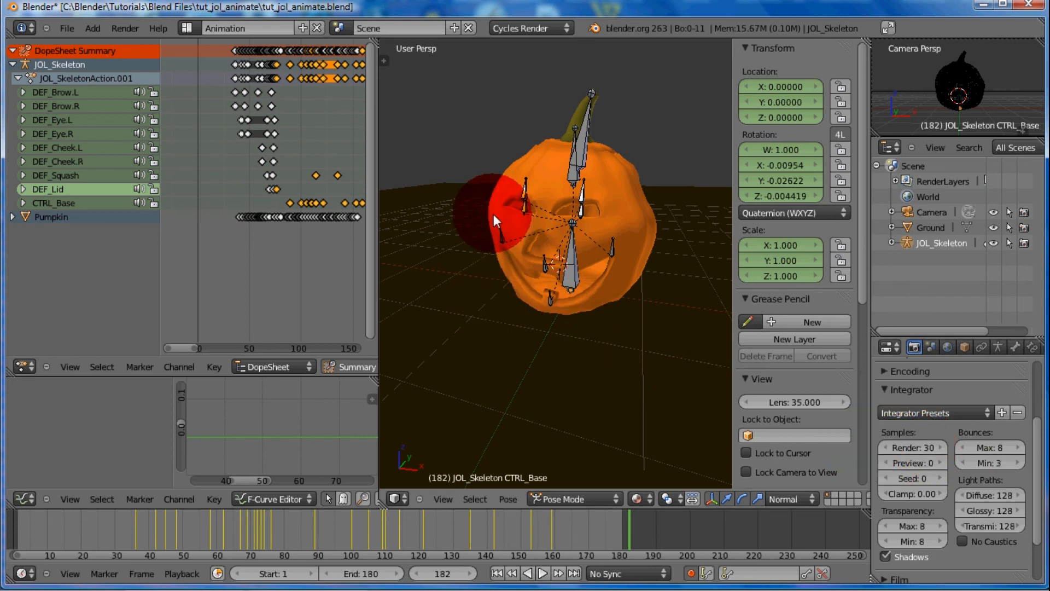
Collapse the Integrator section and check the render Output settings, leaving that section collapsed
left_click_drag(1038, 445, 1012, 439)
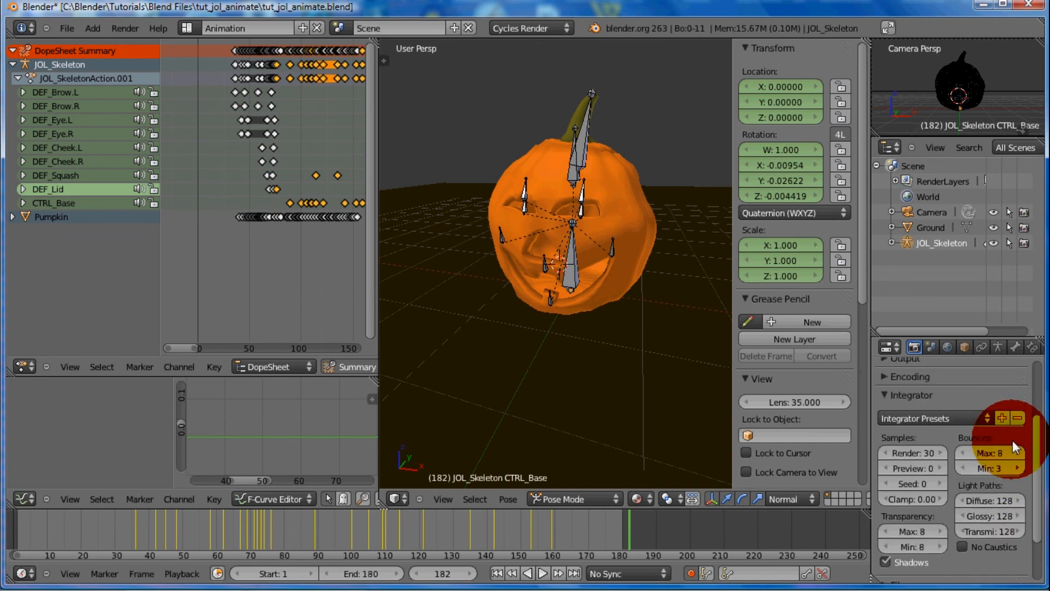
left_click(885, 394)
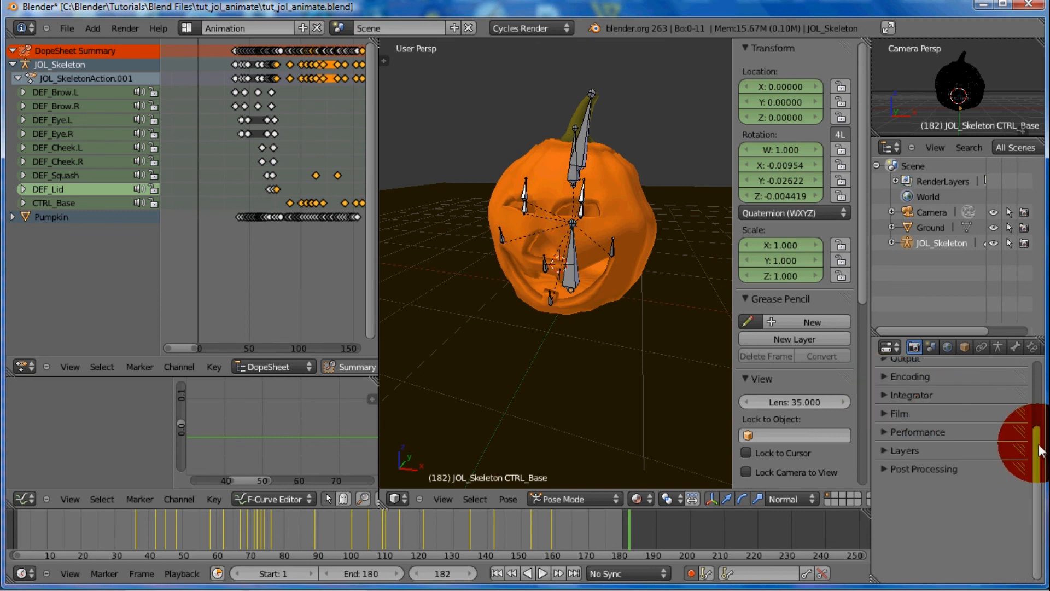
left_click_drag(1037, 435, 791, 393)
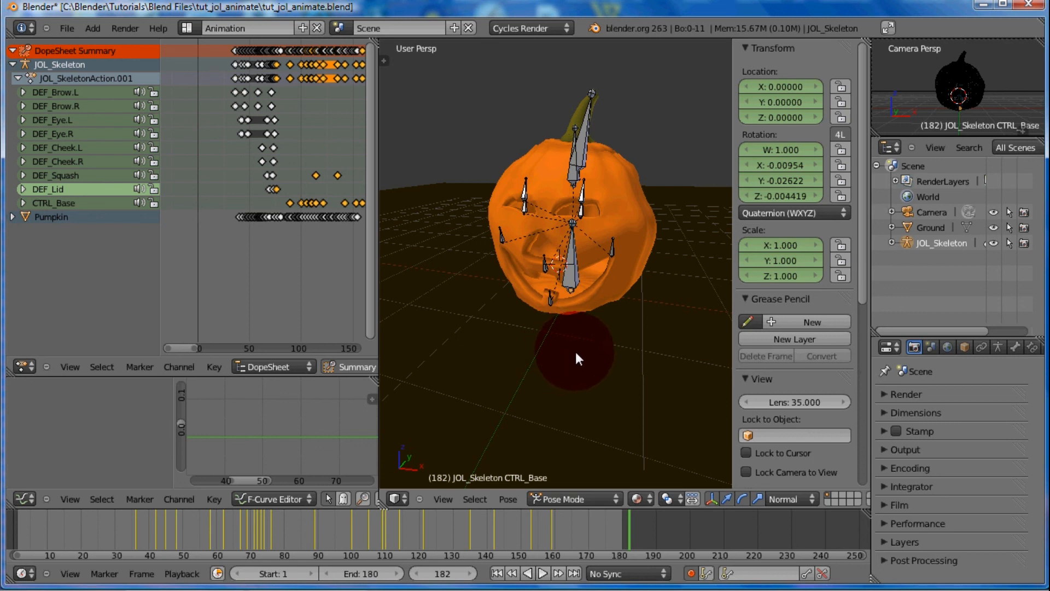
left_click(881, 448)
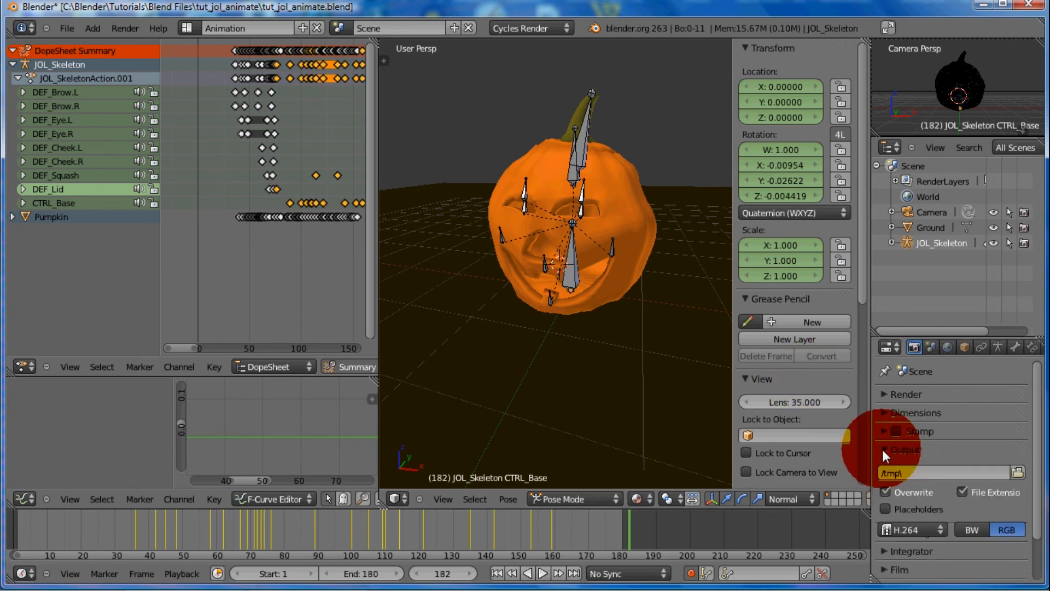
left_click(881, 447)
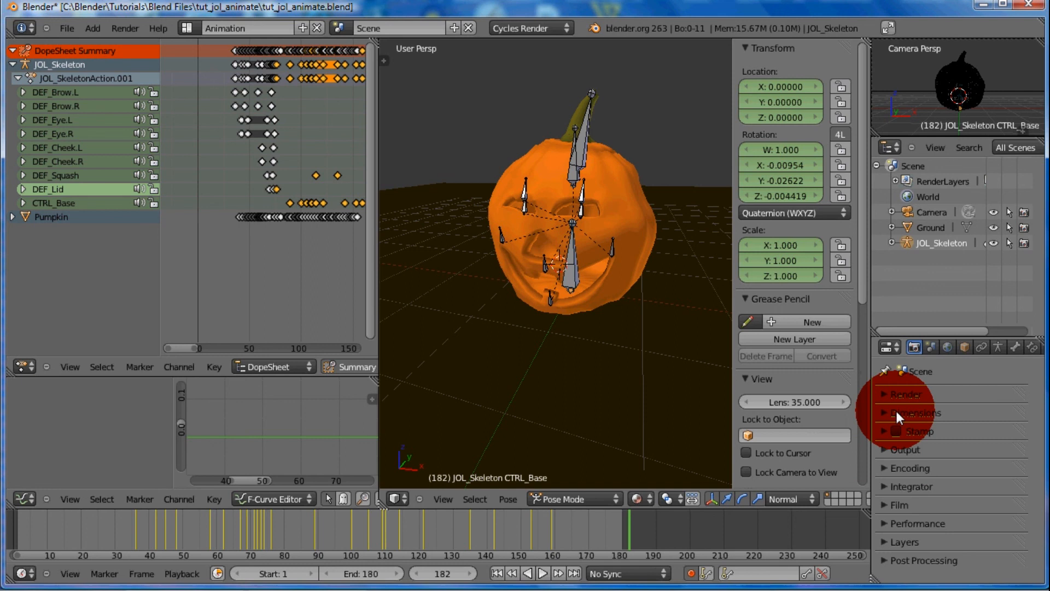
Expand the Output section and browse to the tut_jol_animate folder as the render output location
left_click(883, 449)
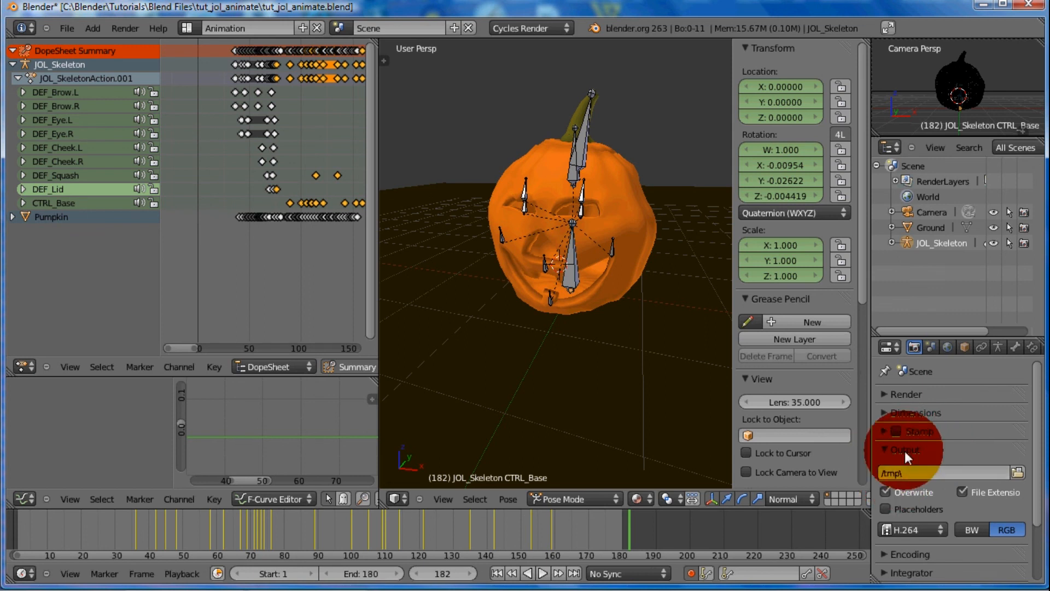
left_click(1017, 471)
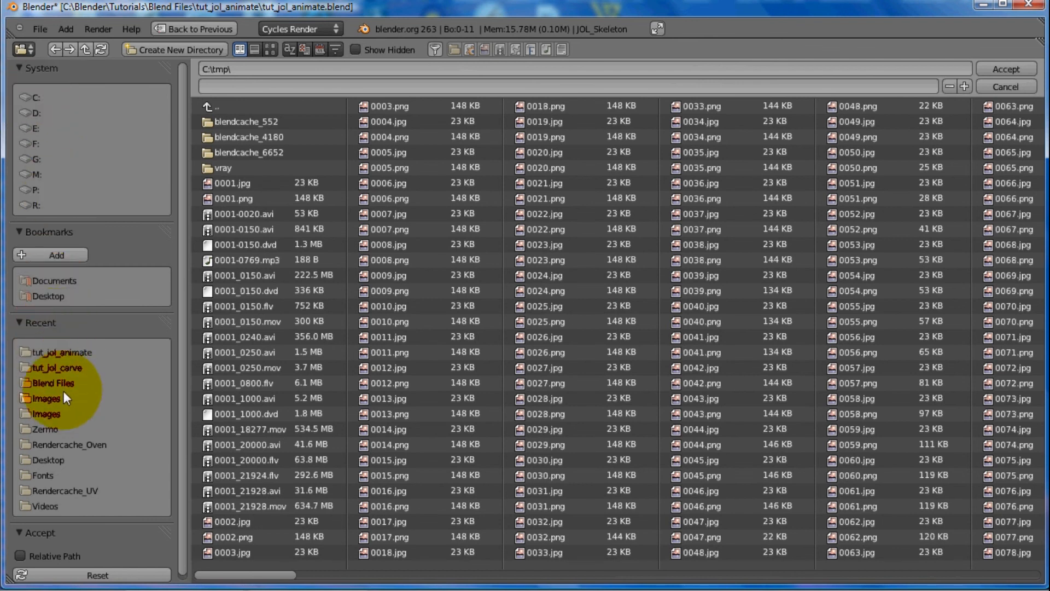
left_click(35, 97)
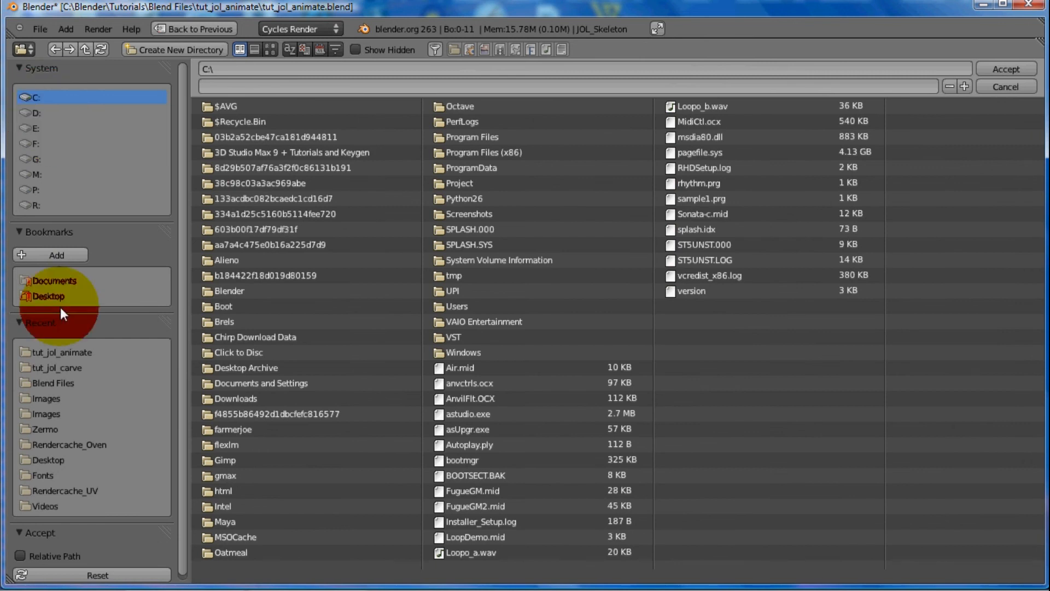
left_click(48, 354)
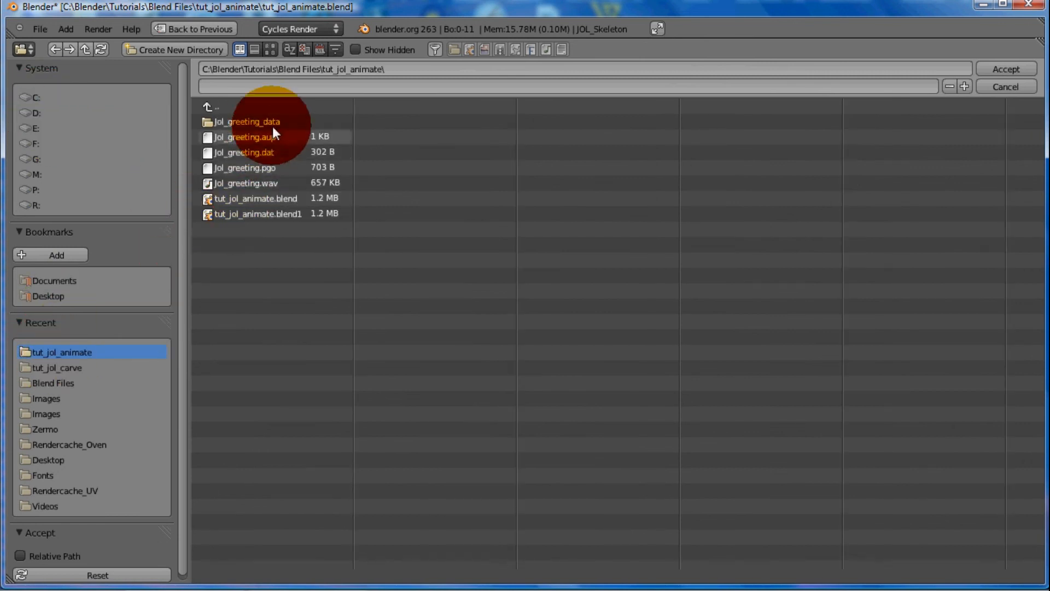
Name the render output file jol_animate_final and accept the output path
left_click(236, 88)
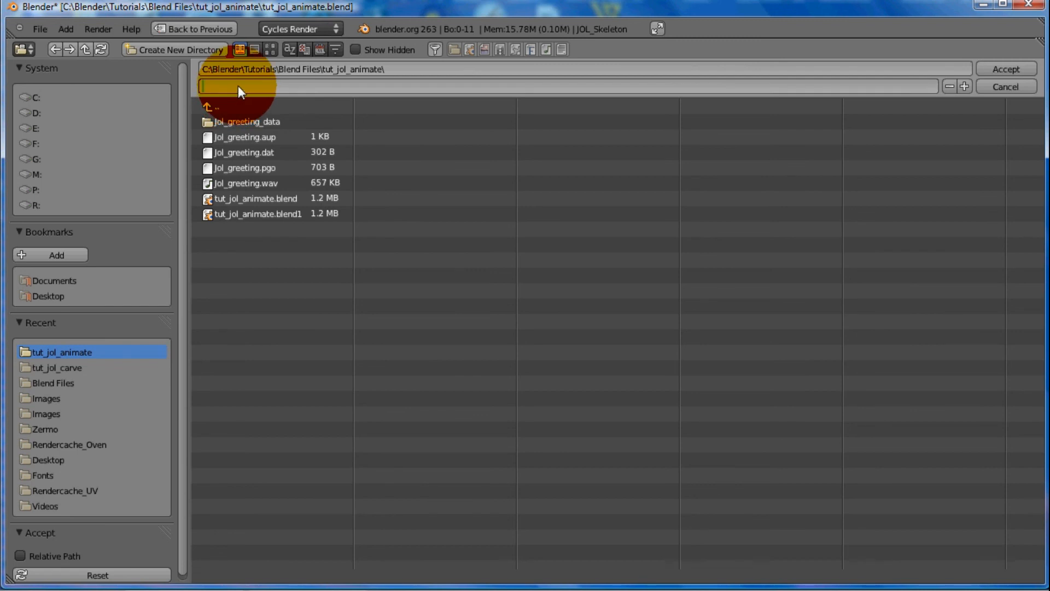
type("jol_animate_final")
key("Return")
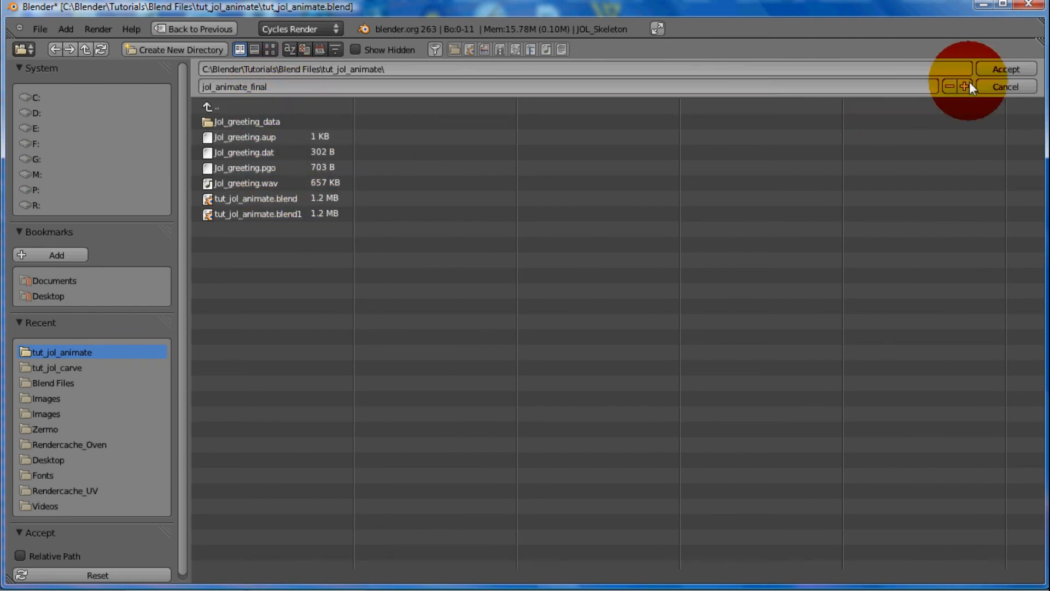
left_click(988, 68)
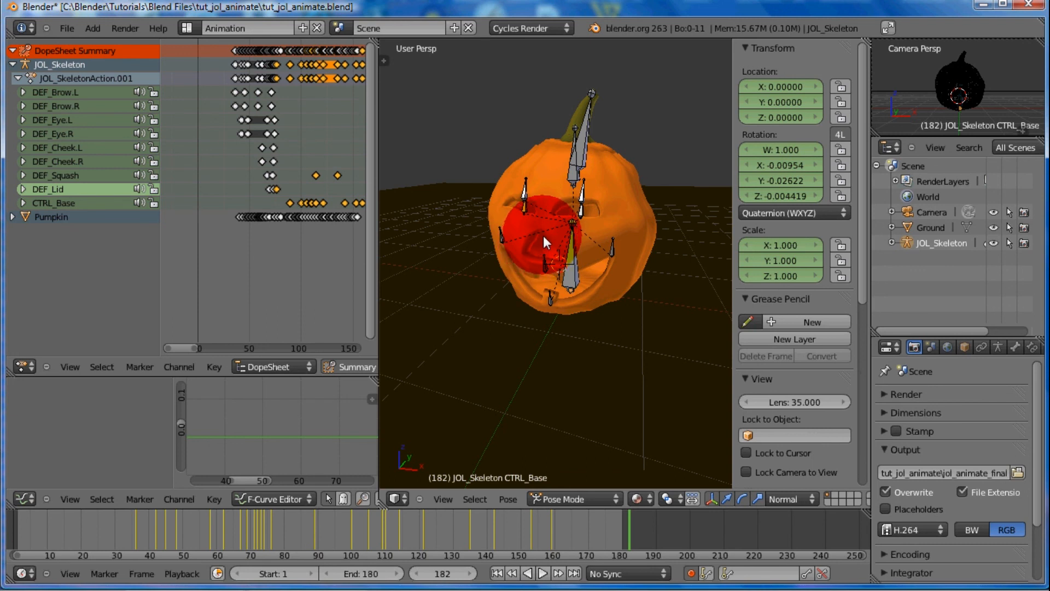
Start rendering the full animation
key("ctrl")
key("ctrl+F12")
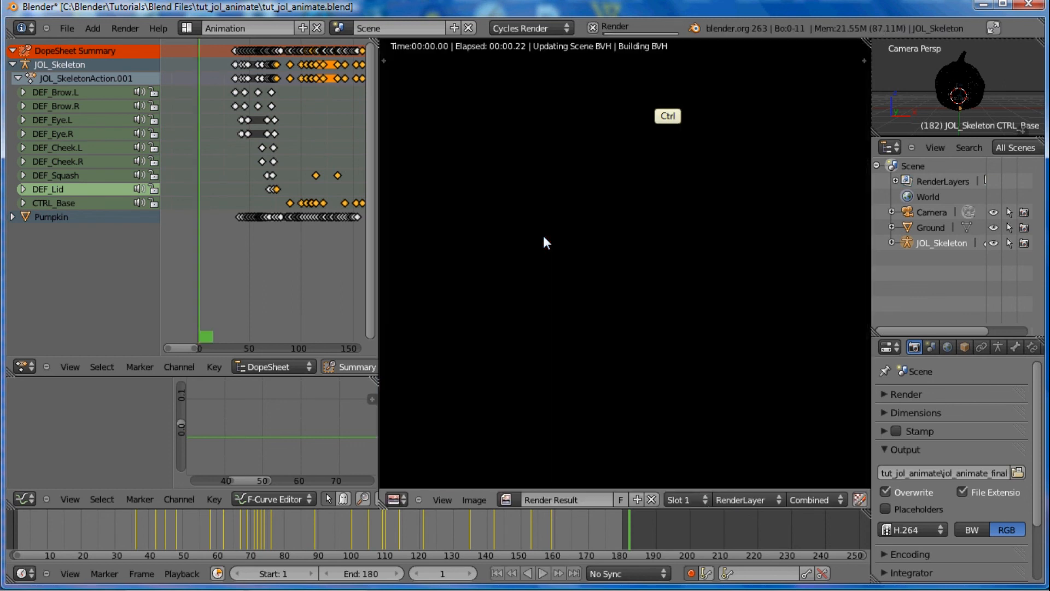